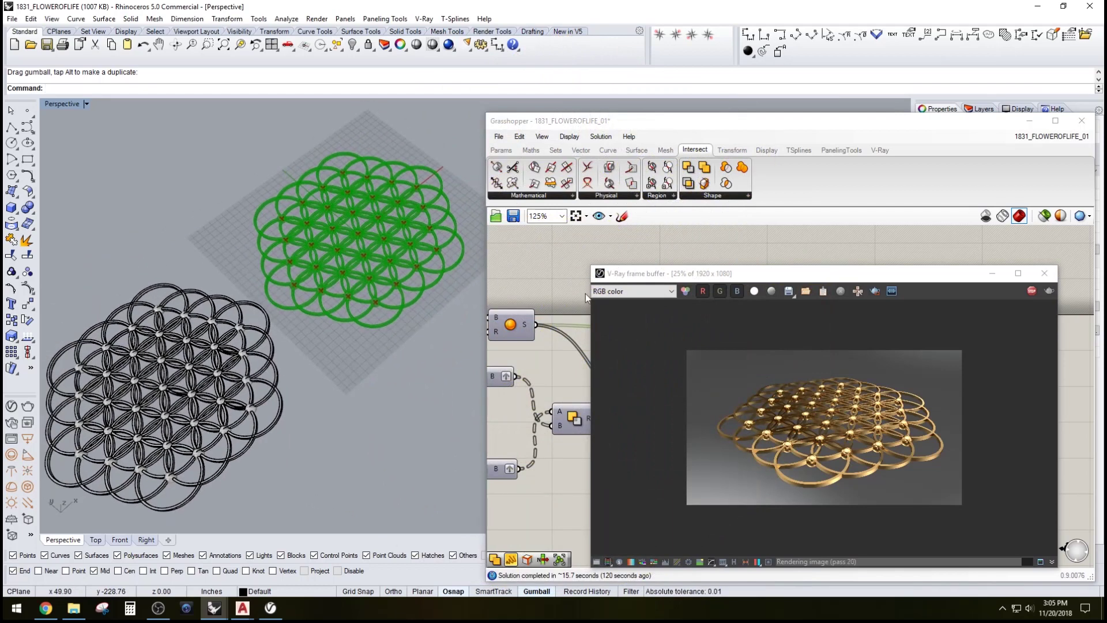
Rearrange the V-Ray frame buffer and Grasshopper windows so the render no longer covers the end of the definition
drag(660, 275, 679, 11)
drag(539, 120, 502, 118)
drag(609, 303, 769, 209)
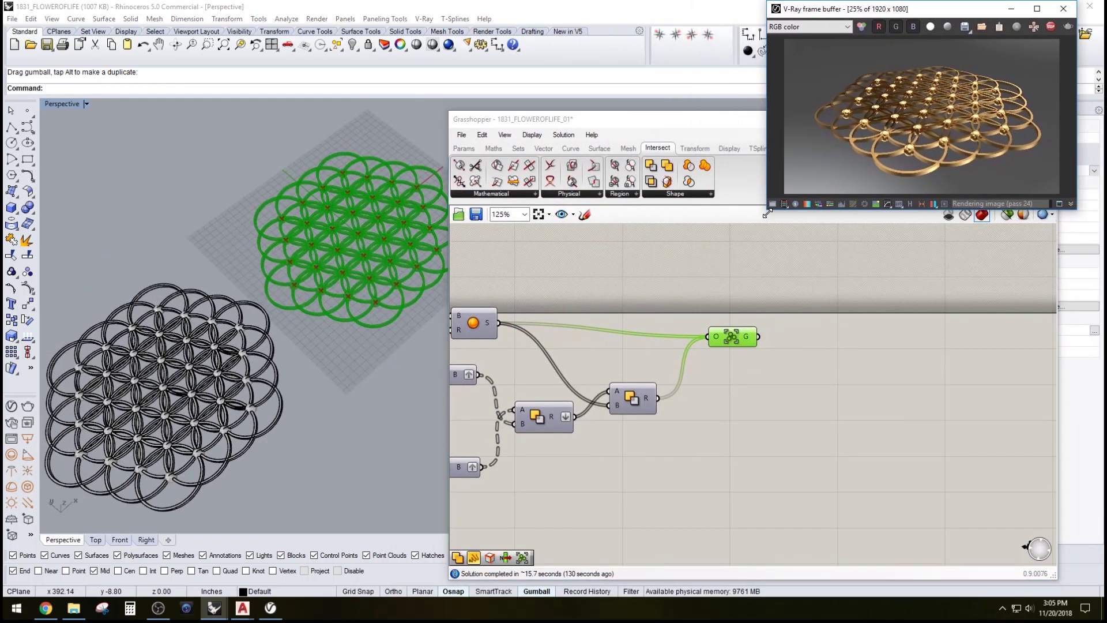
drag(692, 119, 717, 128)
drag(475, 119, 489, 139)
Examine the finished flower-of-life definition across the Grasshopper canvas
click(765, 458)
right_drag(656, 494, 957, 409)
scroll(957, 408, down, 2)
scroll(940, 444, down, 1)
right_drag(902, 473, 939, 431)
right_drag(673, 412, 731, 414)
scroll(731, 414, up, 2)
scroll(762, 422, down, 3)
right_drag(559, 376, 625, 353)
scroll(624, 353, up, 3)
scroll(708, 382, down, 3)
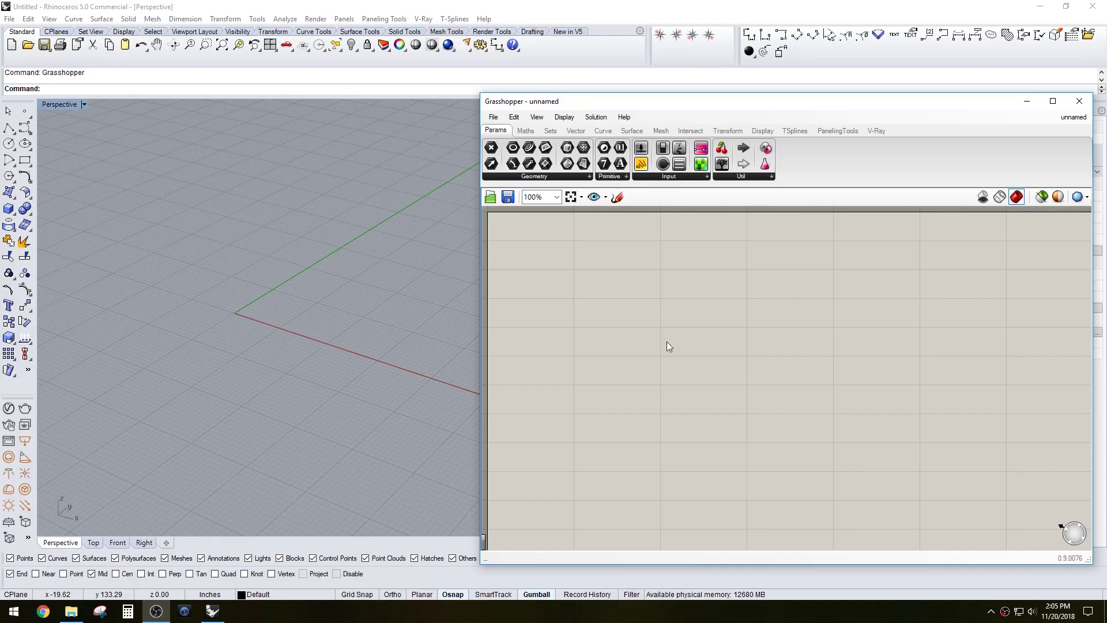
Add a Circle component to the empty canvas, leaving room for its inputs
double_click(666, 343)
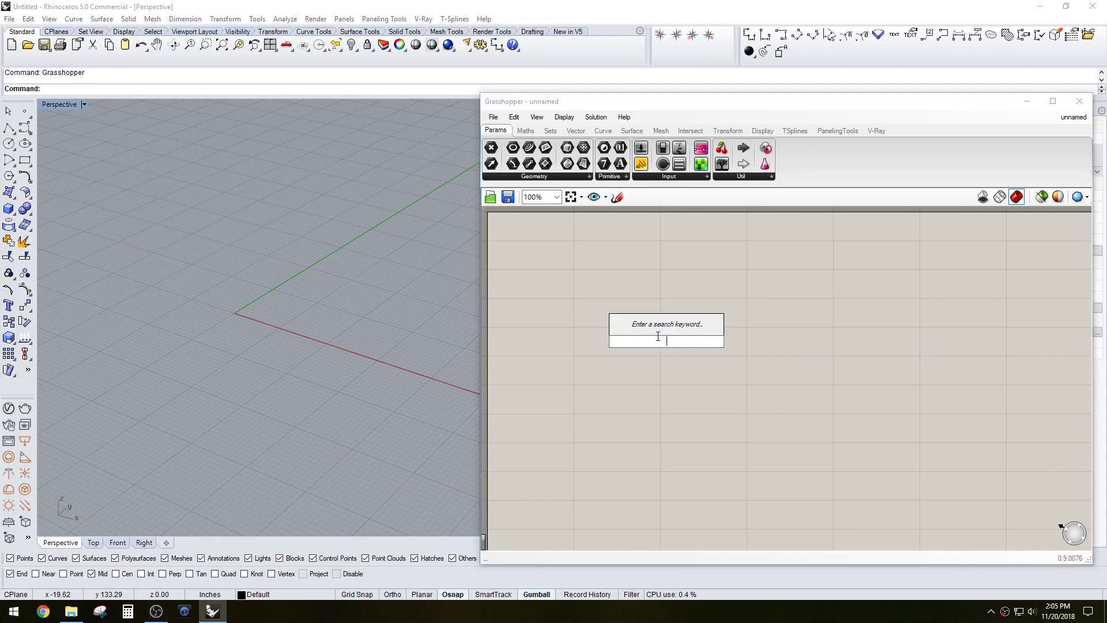
text(CIR)
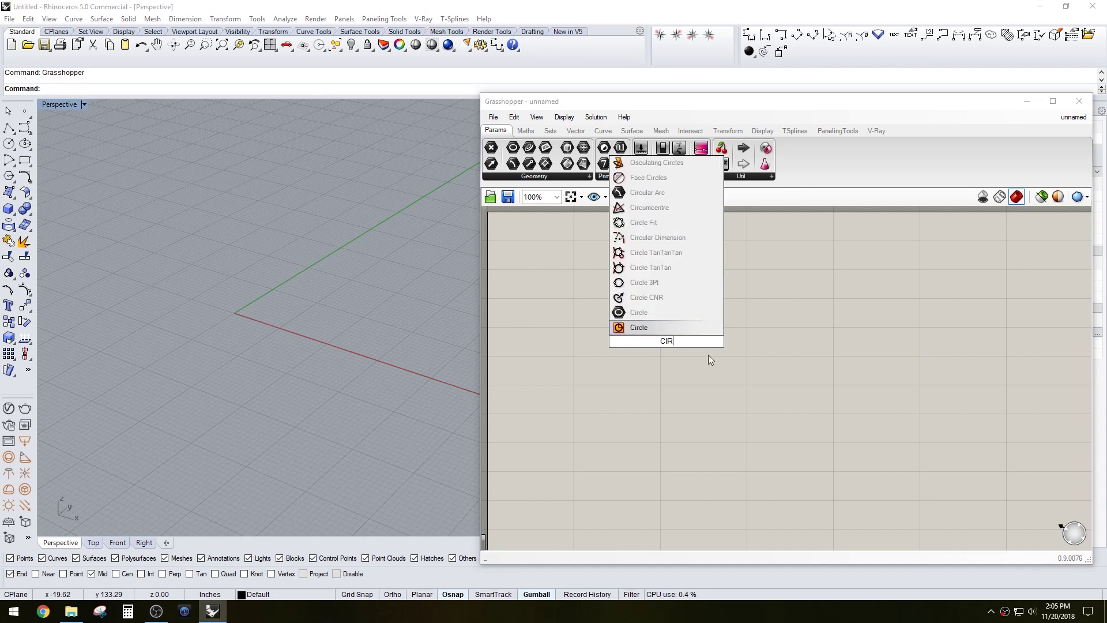
click(663, 328)
drag(662, 339, 645, 290)
right_drag(309, 279, 271, 304)
drag(654, 301, 685, 315)
Add a number slider with the value 24 and wire it to the Circle component's radius input
double_click(563, 388)
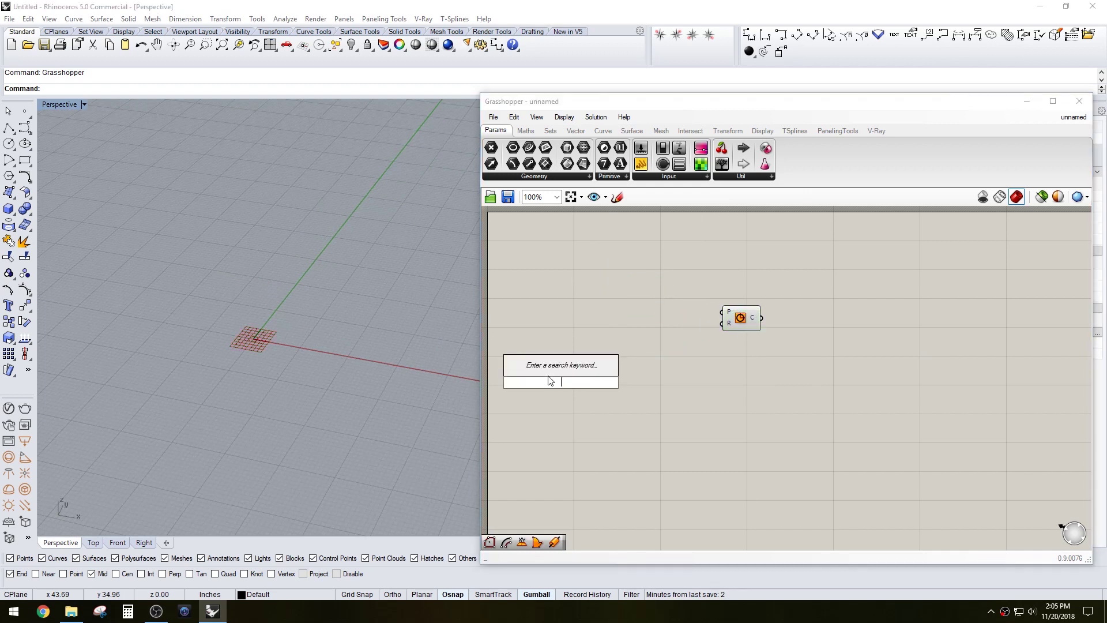
text(24)
key(Return)
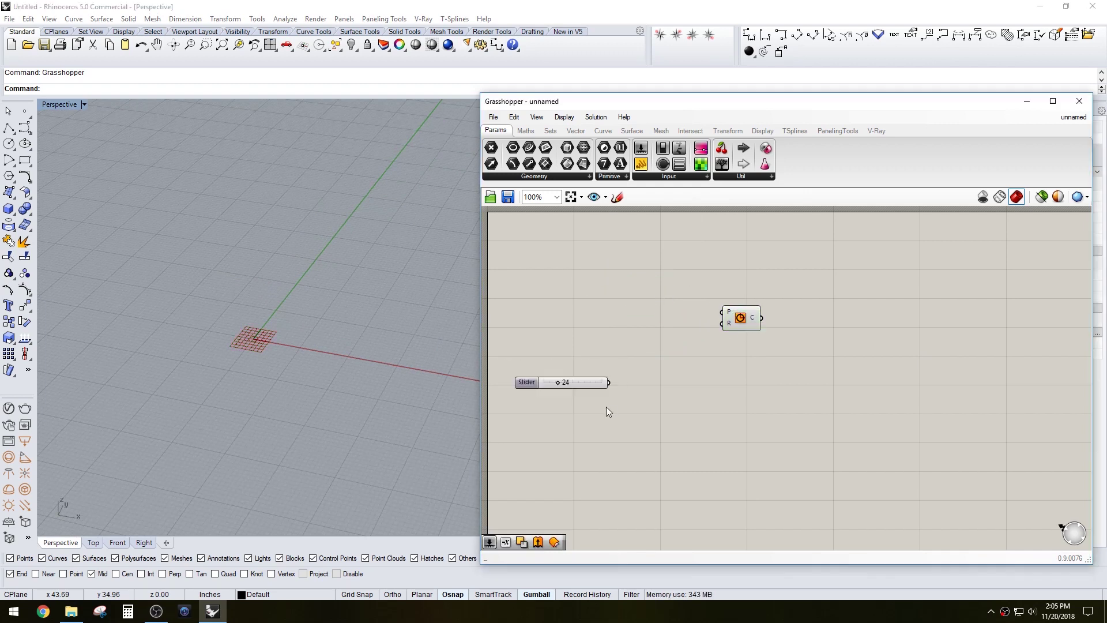
drag(612, 385, 710, 329)
click(552, 350)
right_drag(552, 350, 655, 348)
drag(806, 324, 751, 360)
click(816, 348)
right_drag(844, 413, 838, 462)
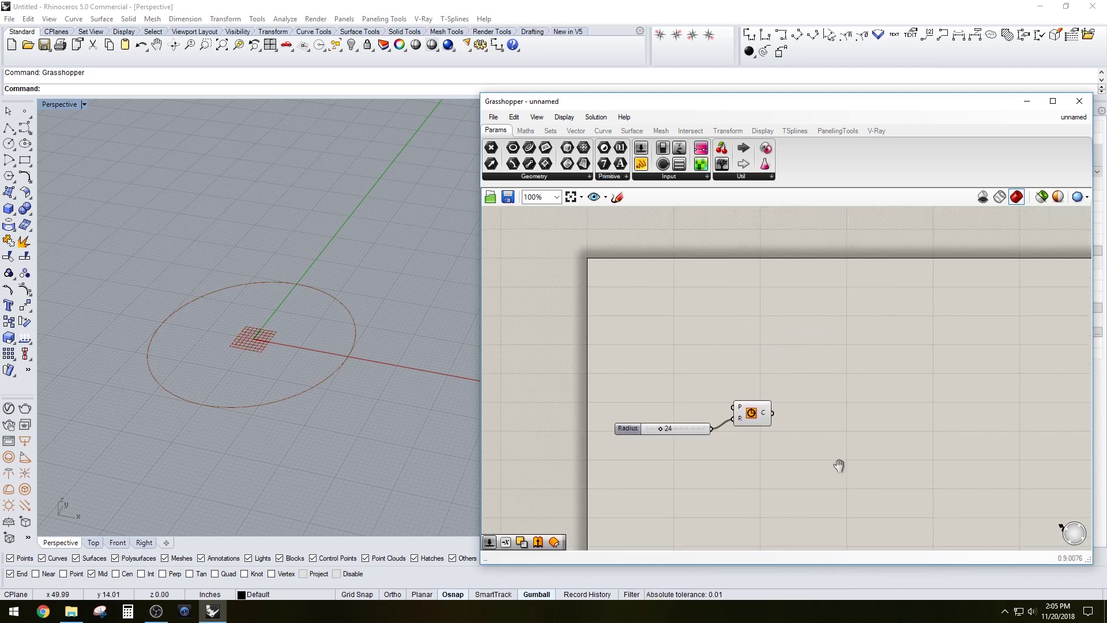
drag(849, 475, 679, 389)
click(820, 399)
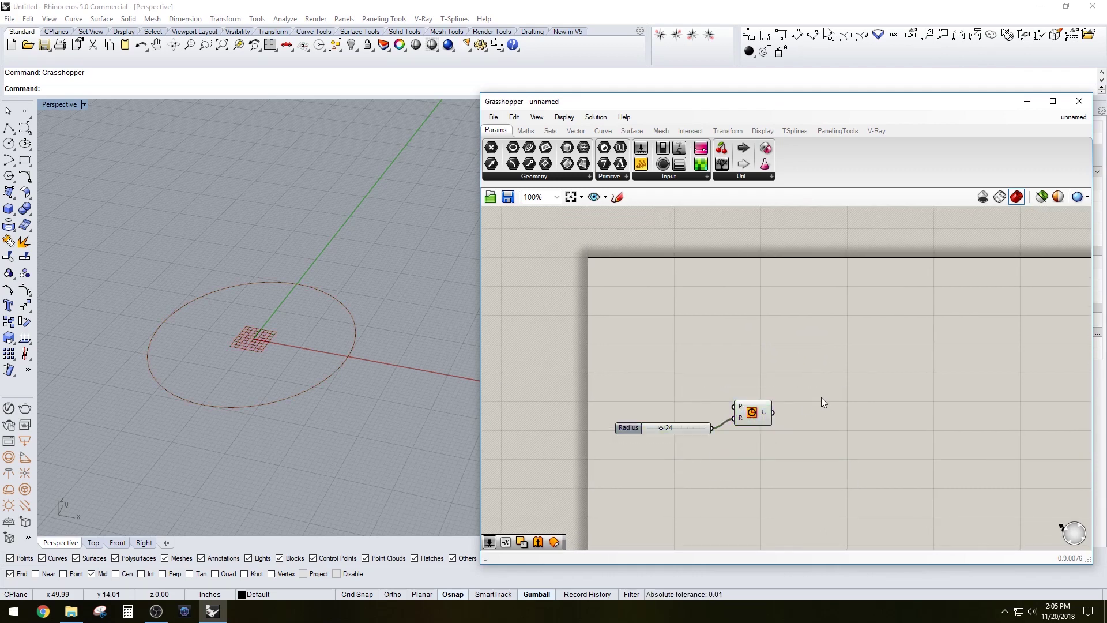
Add a Divide Curve component and wire the circle into its curve input
right_drag(898, 417, 798, 396)
double_click(798, 395)
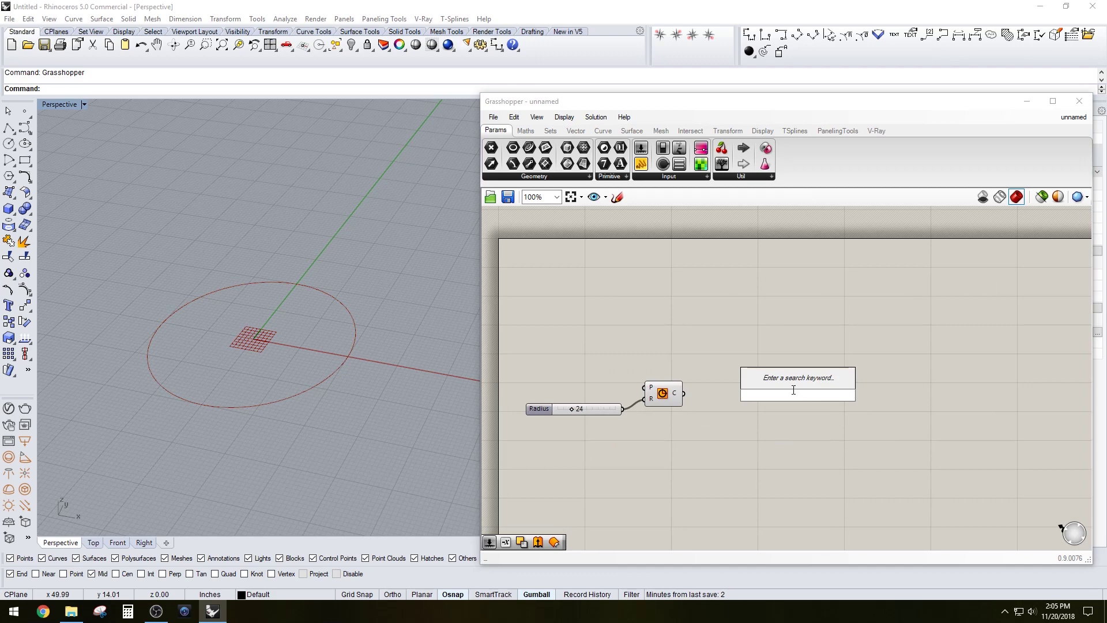
text(DIV)
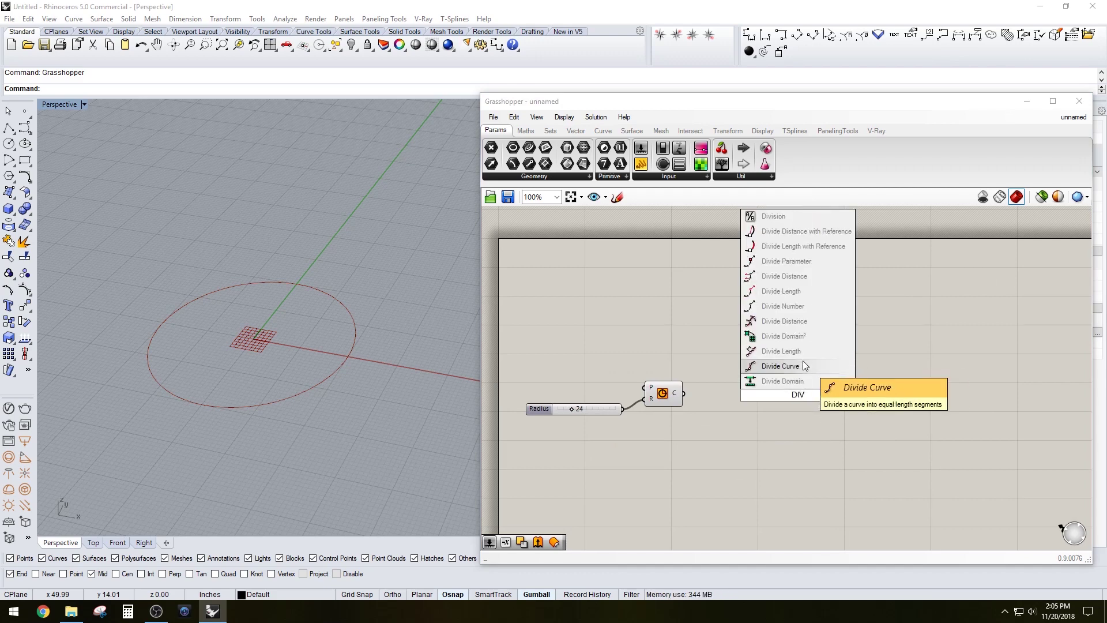
click(803, 364)
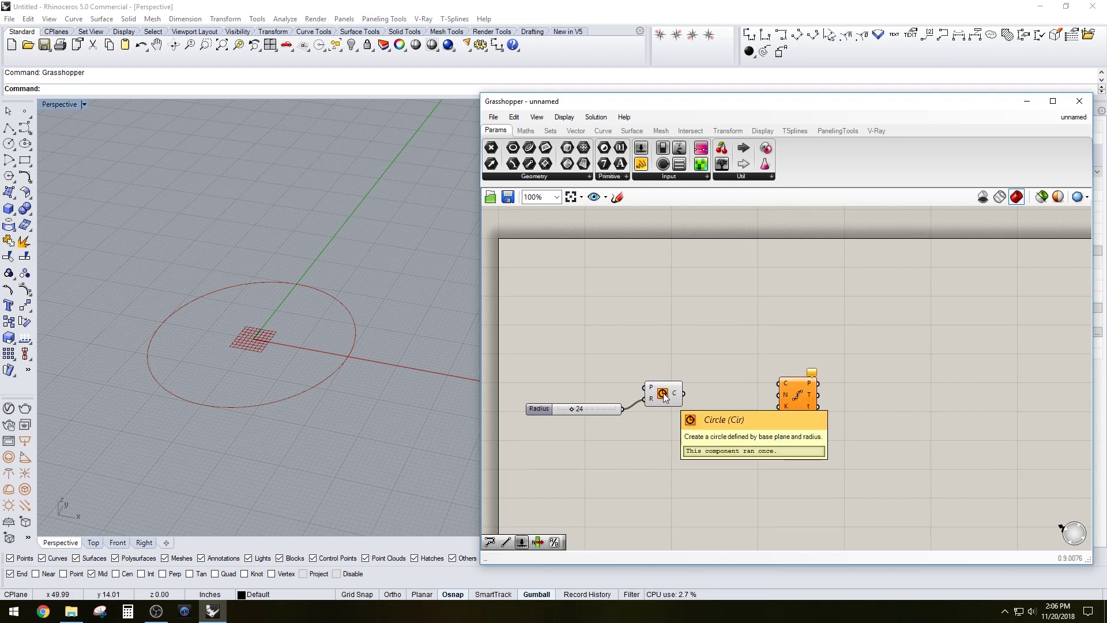
drag(681, 394, 749, 422)
Set the Divide Curve component's segment count to 6 and place the component close to the Circle component
double_click(663, 452)
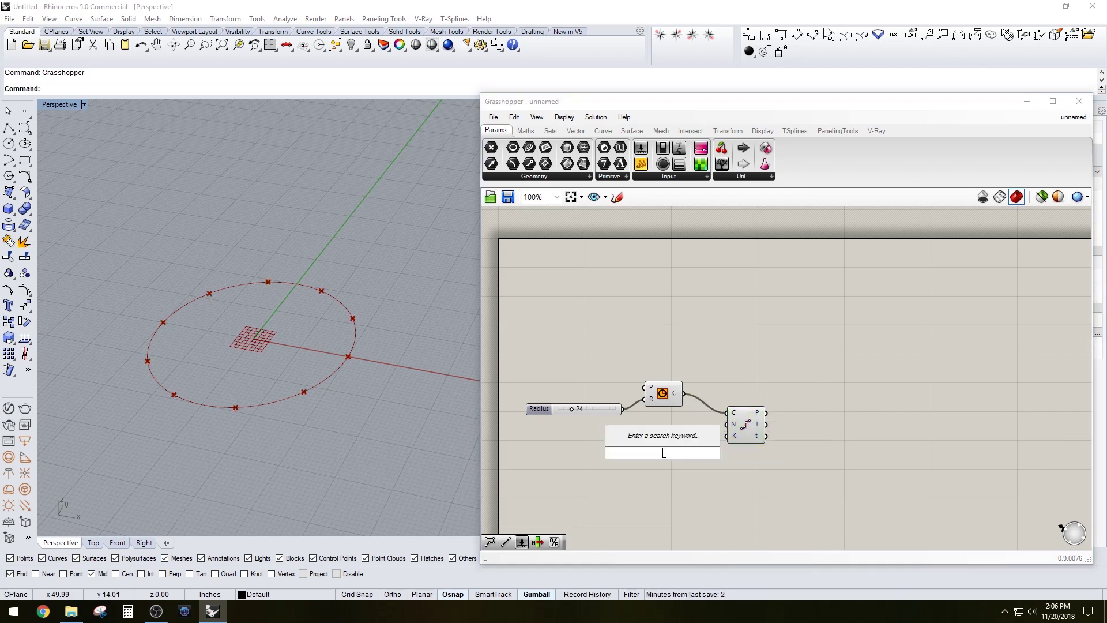
key(Escape)
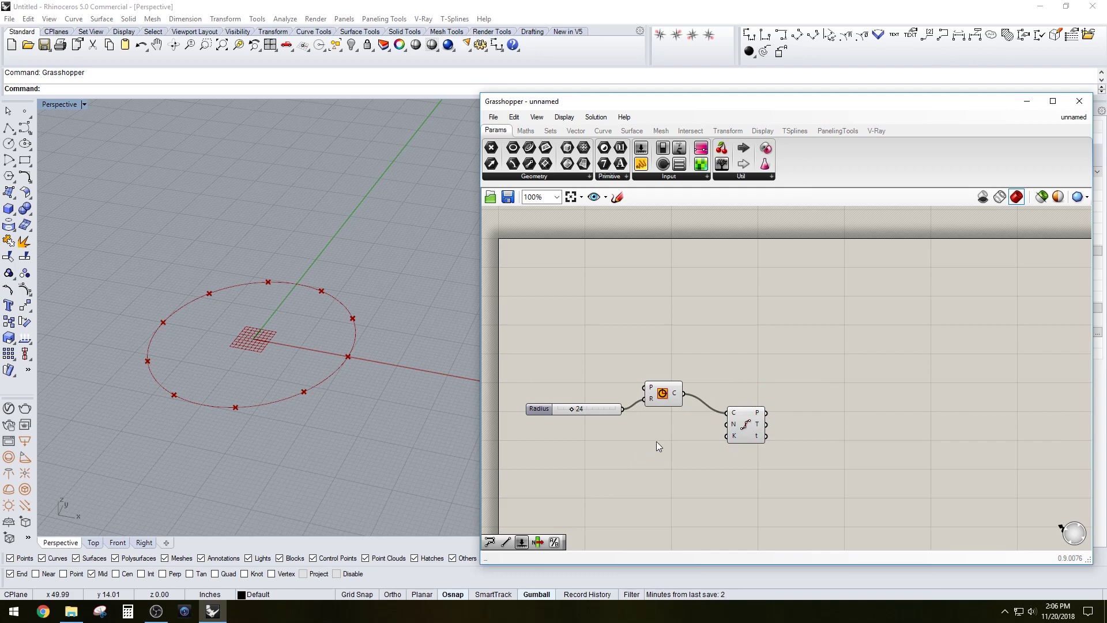
right_click(731, 427)
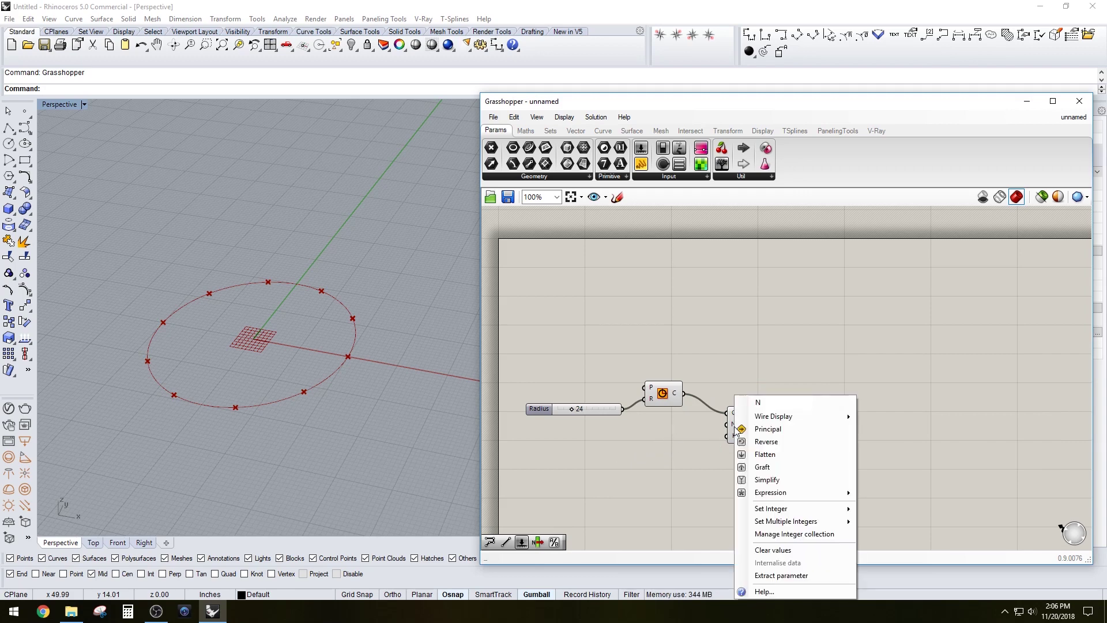
mouse_move(793, 508)
click(902, 509)
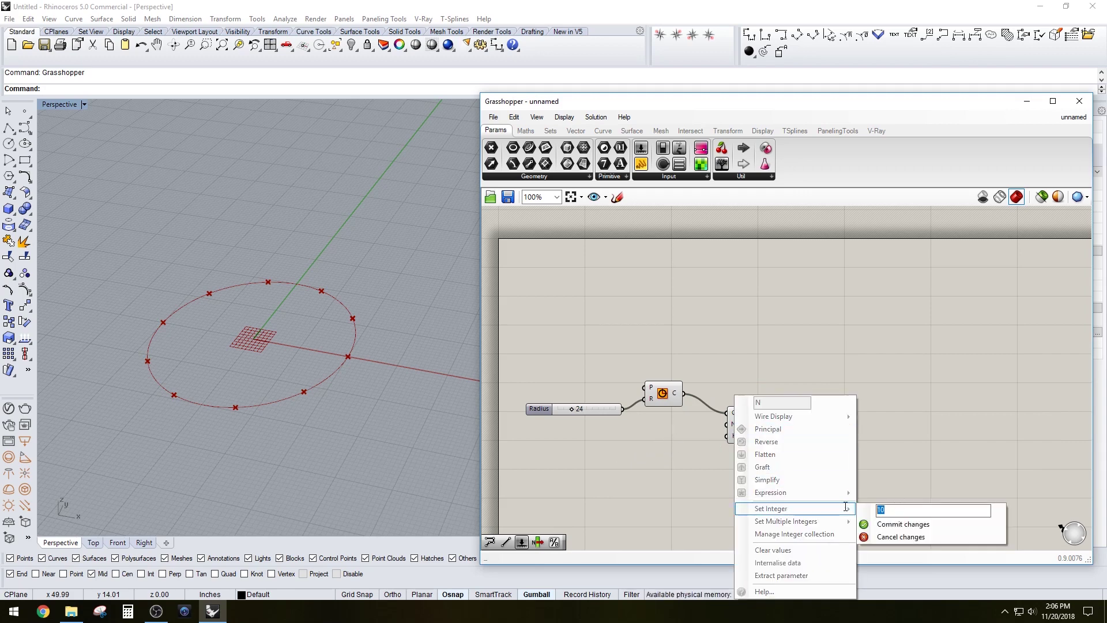
click(883, 524)
right_drag(355, 346, 362, 393)
click(749, 390)
drag(735, 427, 718, 415)
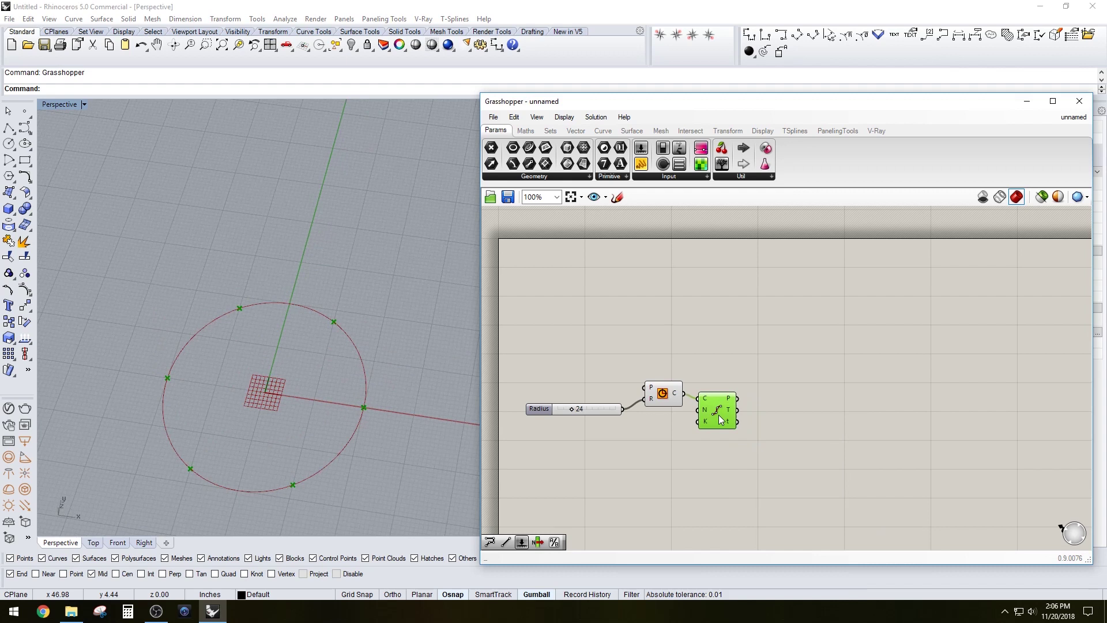
click(742, 388)
Add a second Circle component, wiring the division points to its plane input and the Radius slider to its radius input
double_click(828, 368)
text(circle)
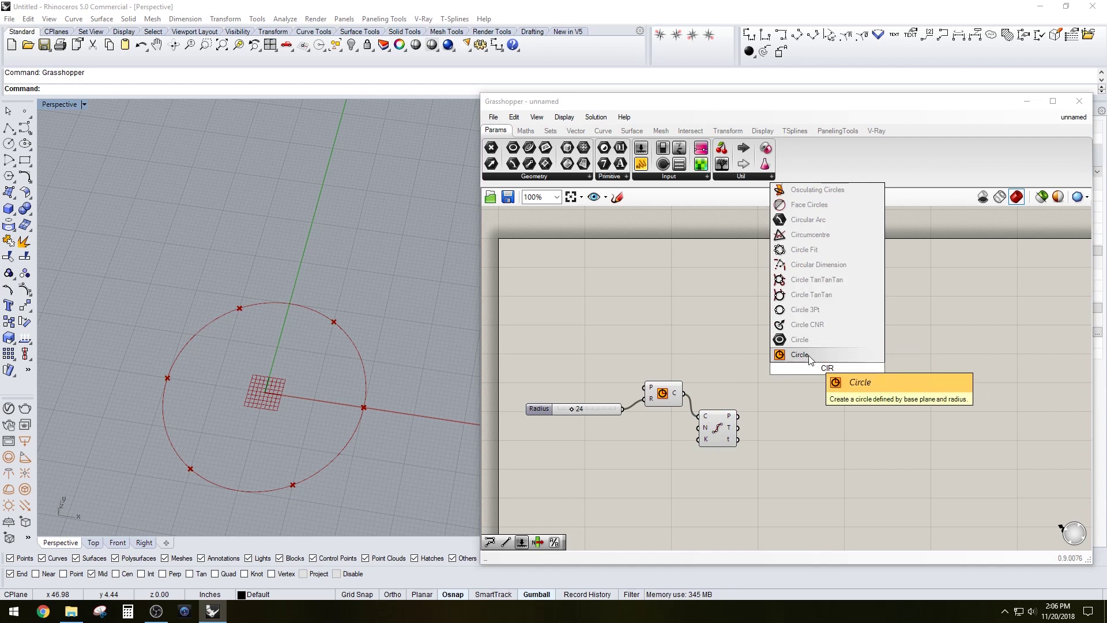
click(805, 354)
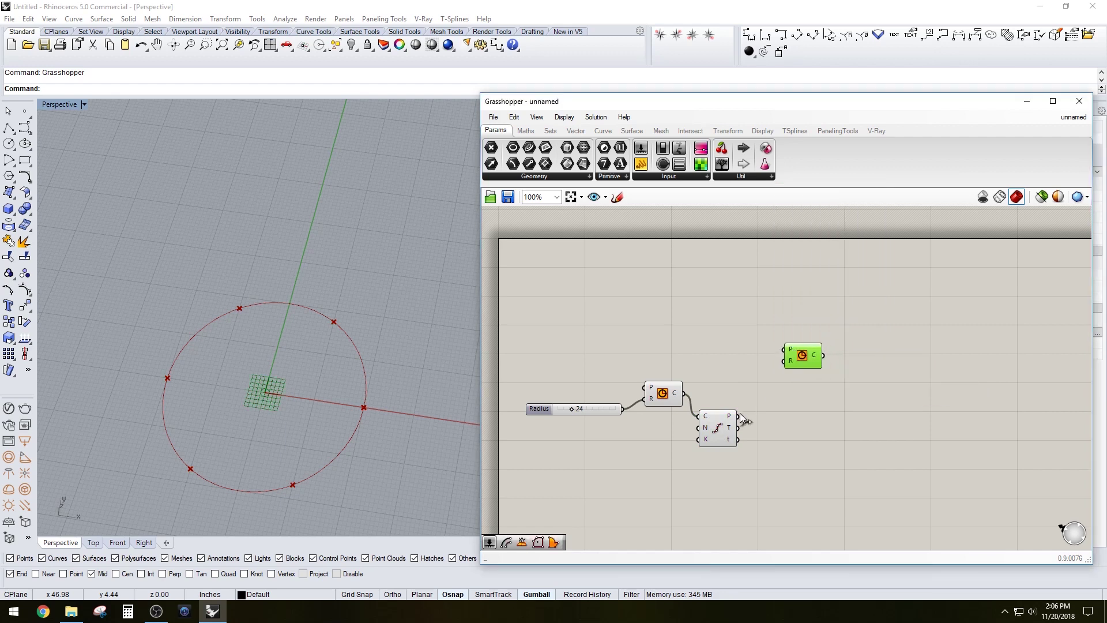
drag(751, 396, 802, 359)
drag(740, 373, 623, 408)
click(634, 320)
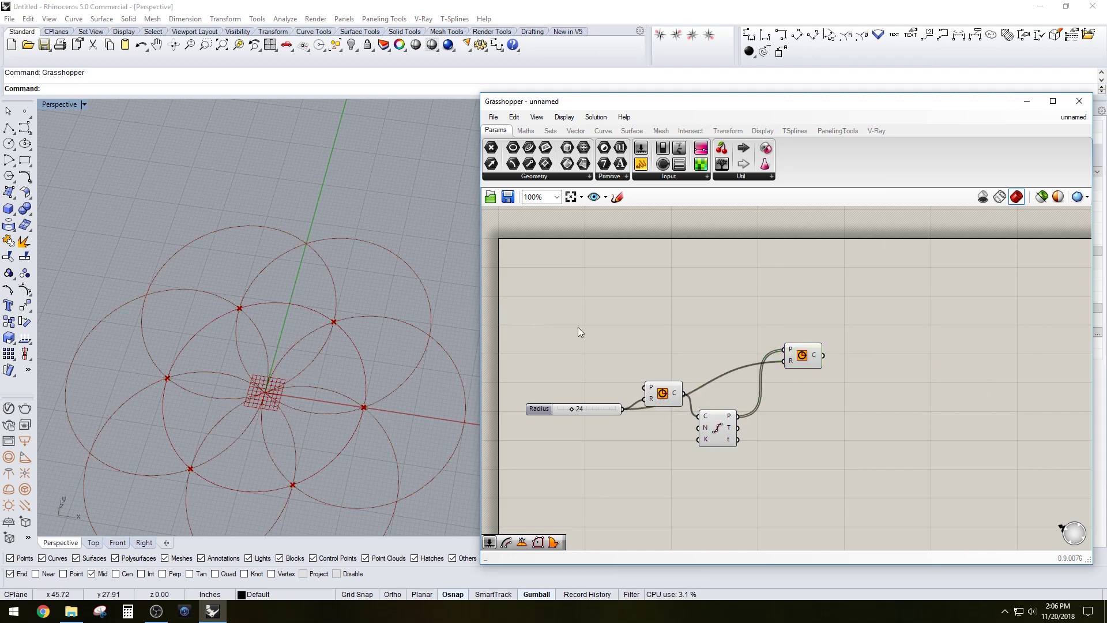
scroll(257, 332, down, 3)
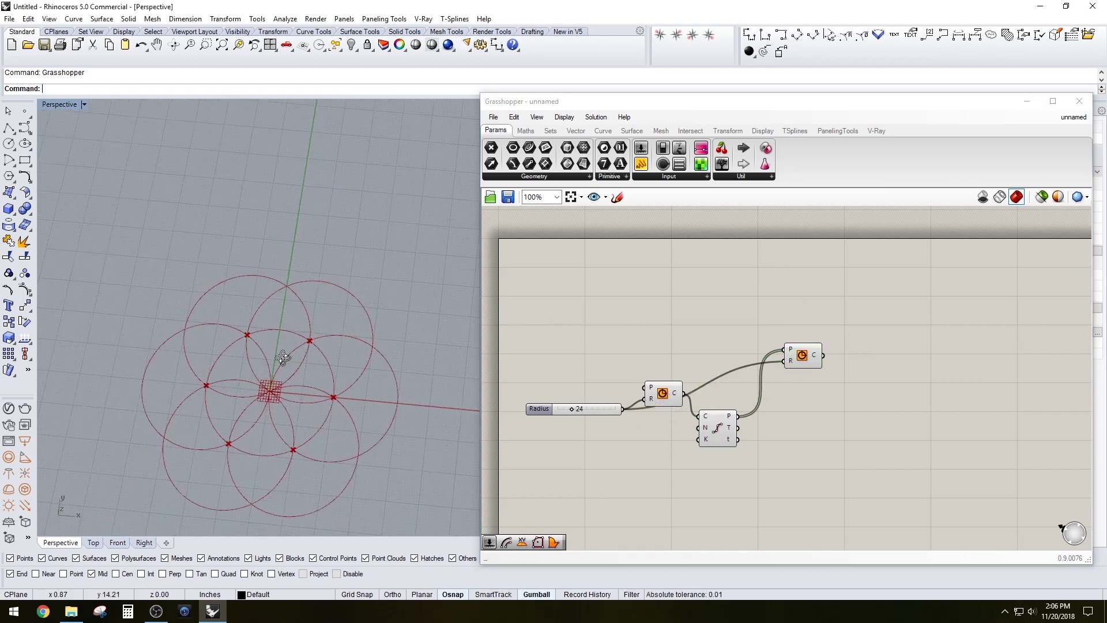
click(570, 303)
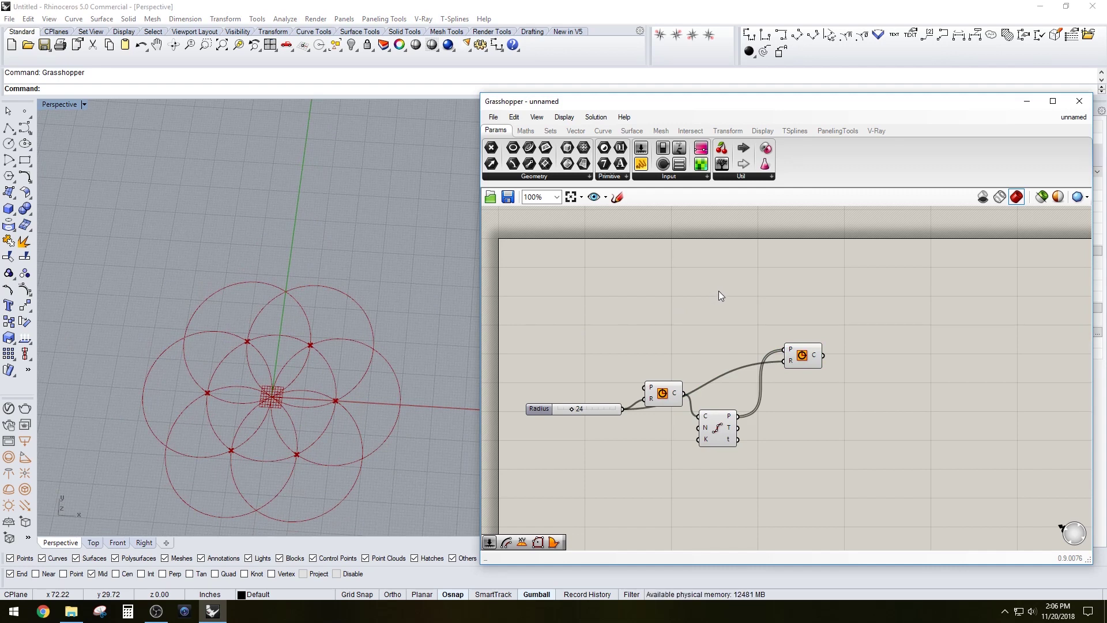
Tidy the canvas by arranging the Radius slider, Divide Curve and second Circle components into a compact chain
drag(801, 355, 771, 392)
drag(719, 428, 715, 368)
drag(777, 390, 774, 404)
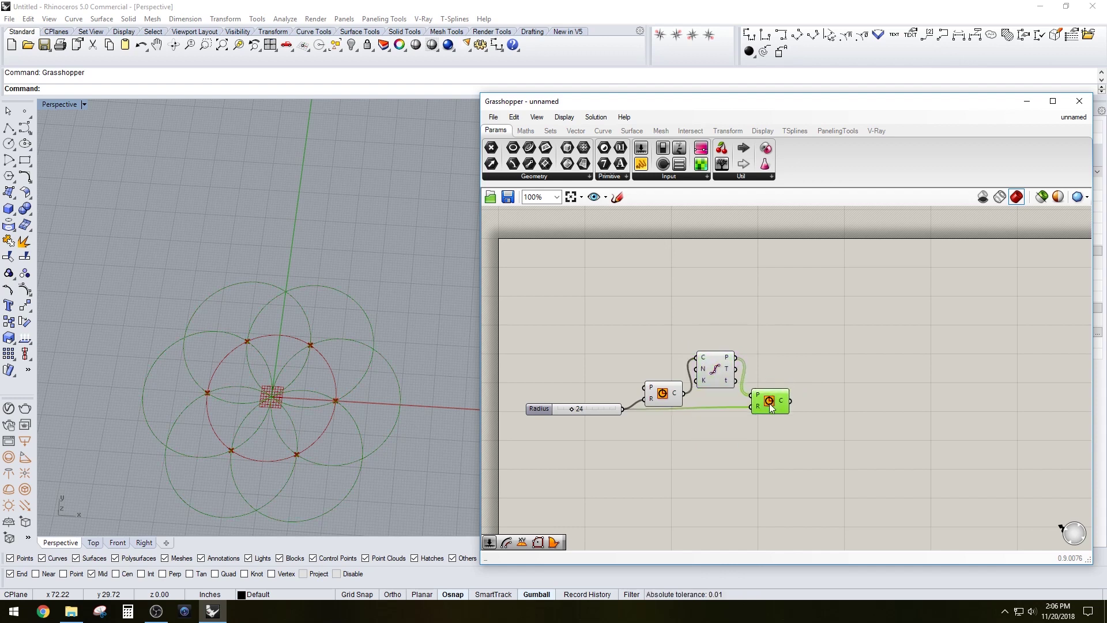
drag(716, 375, 722, 383)
drag(778, 403, 787, 403)
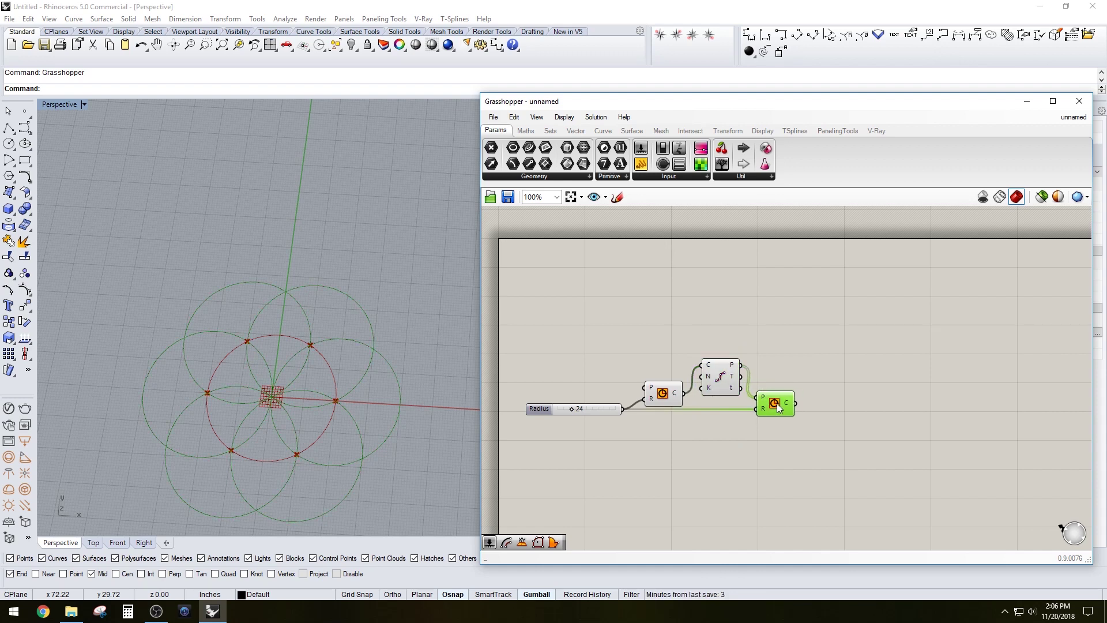
click(542, 411)
drag(540, 411, 546, 414)
drag(770, 407, 772, 409)
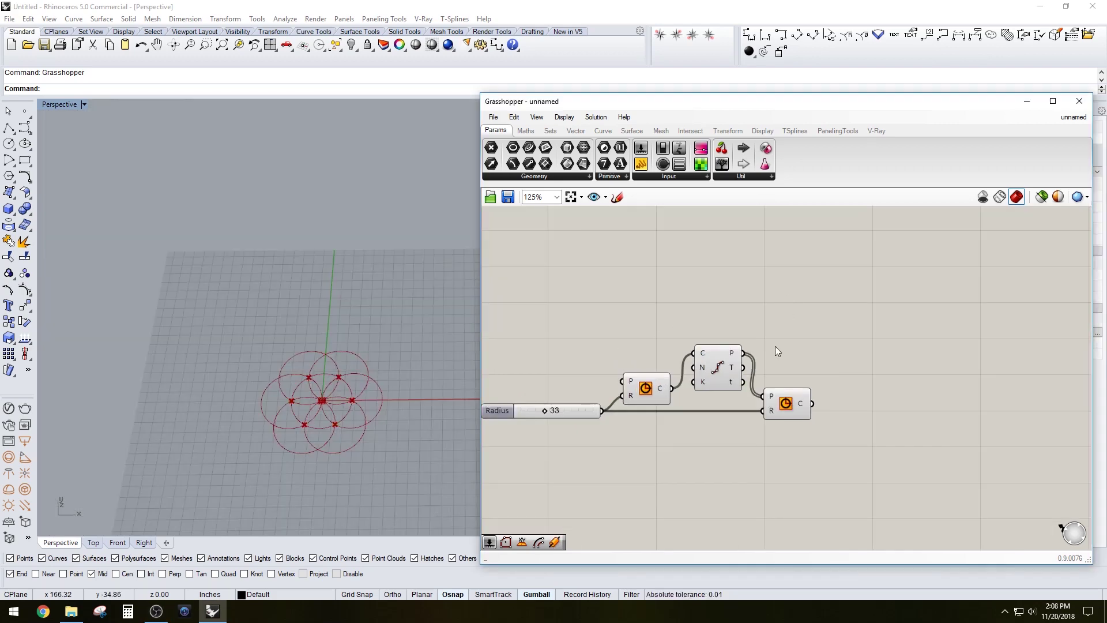
Duplicate the Divide Curve component and place the copy beyond the second Circle component
right_drag(790, 336, 790, 315)
right_drag(723, 287, 725, 278)
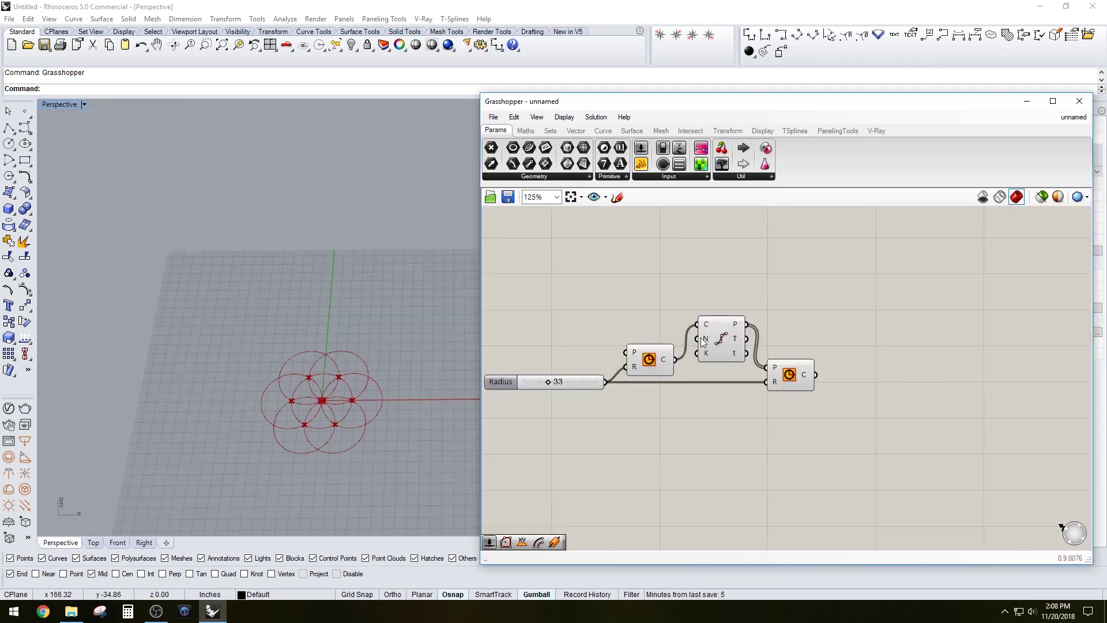
click(791, 373)
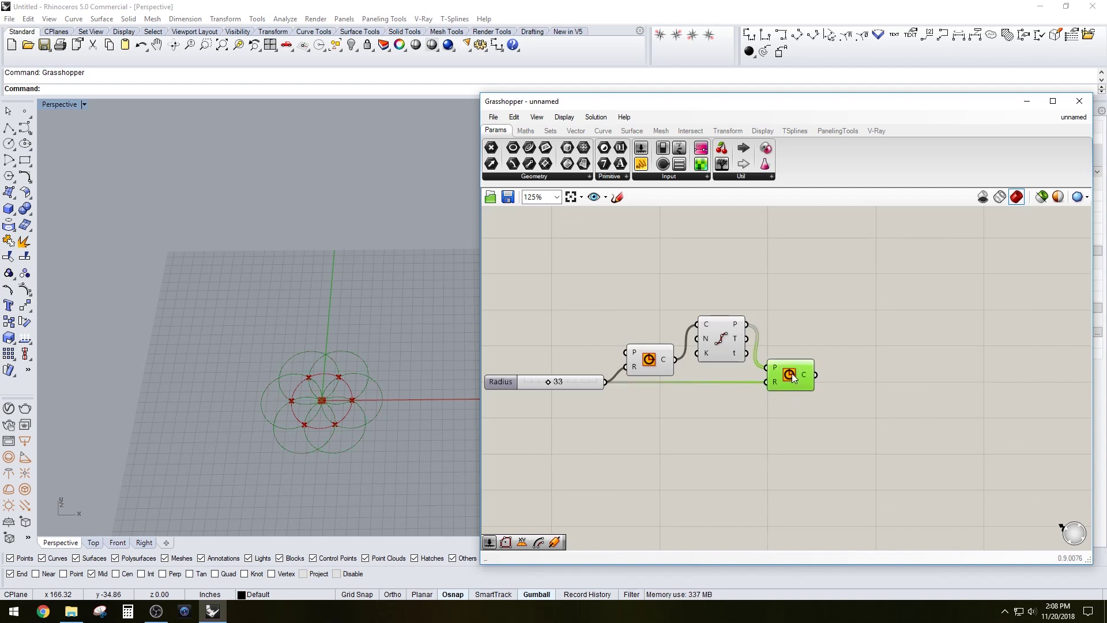
double_click(867, 314)
click(728, 333)
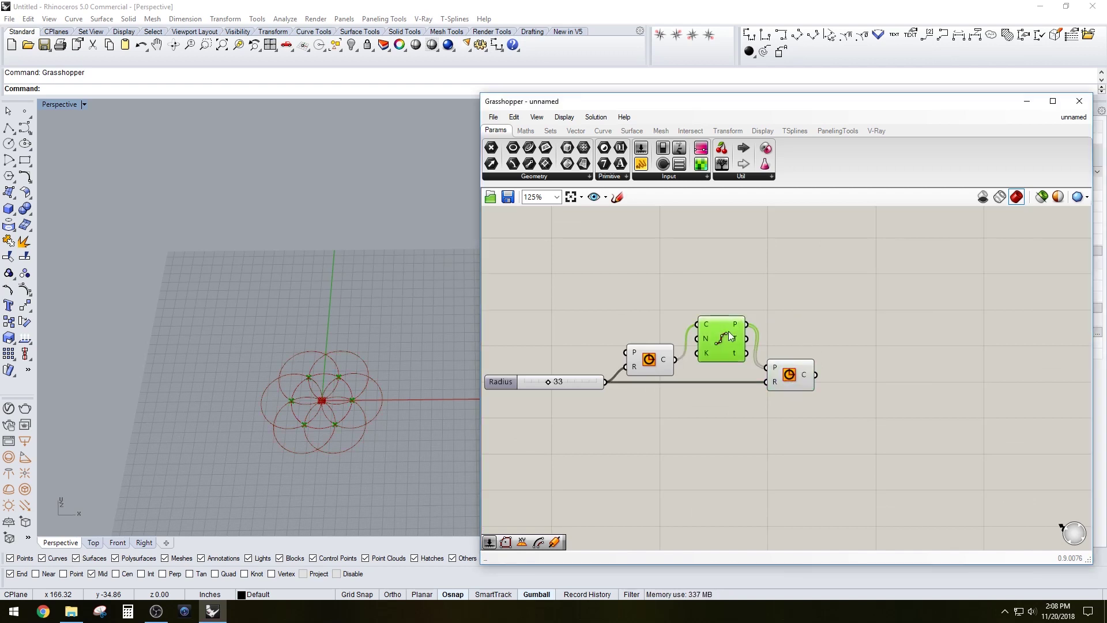
right_click(725, 344)
click(746, 302)
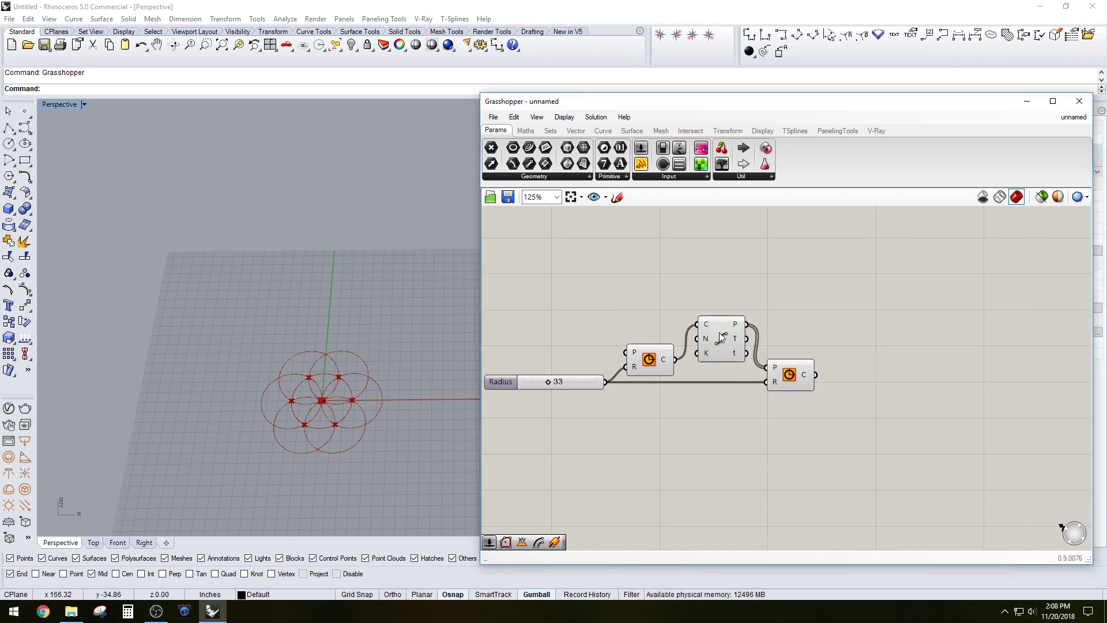
drag(723, 331, 866, 331)
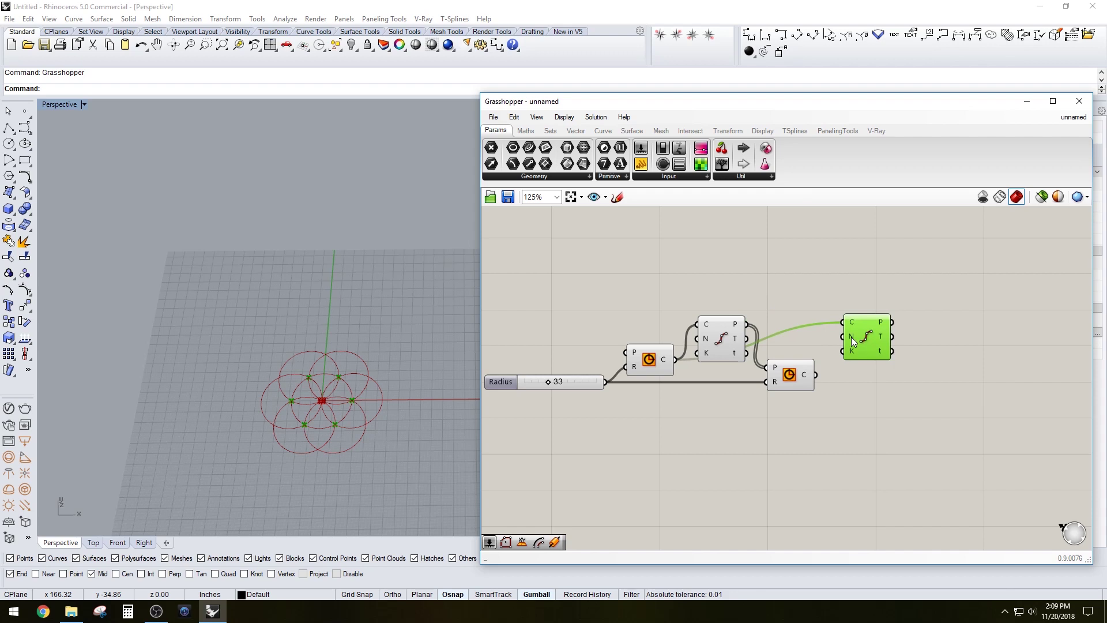
click(879, 376)
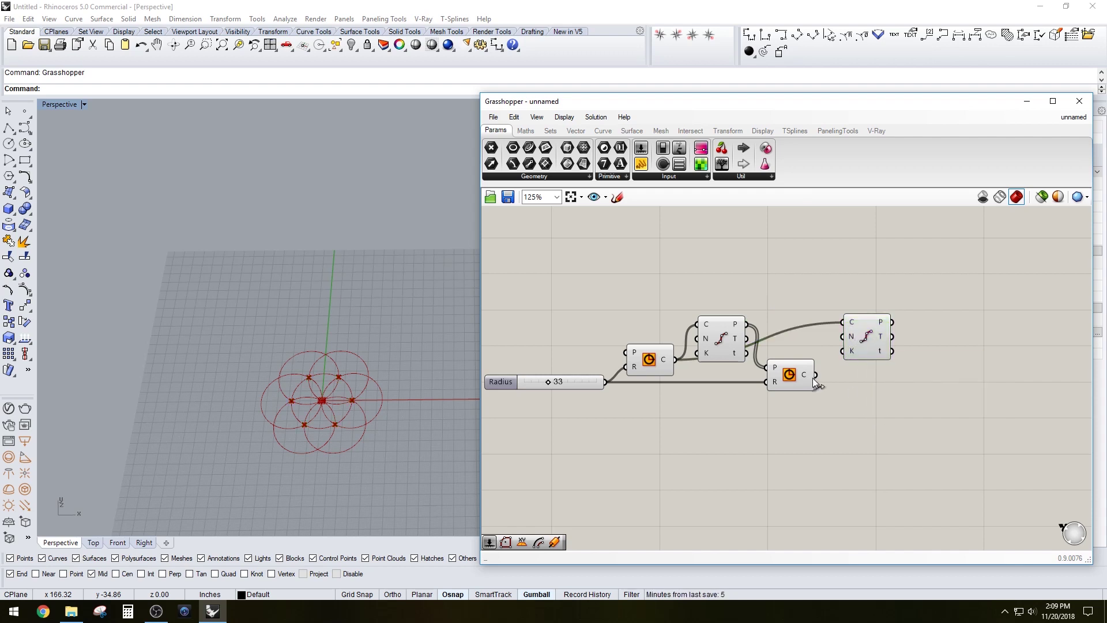
Replace the copied Divide Curve's curve input with the second Circle component's output
drag(816, 376, 774, 374)
click(862, 355)
drag(712, 441, 862, 338)
Add a third Circle component fed by the copied Divide Curve's points and the Radius slider
double_click(913, 313)
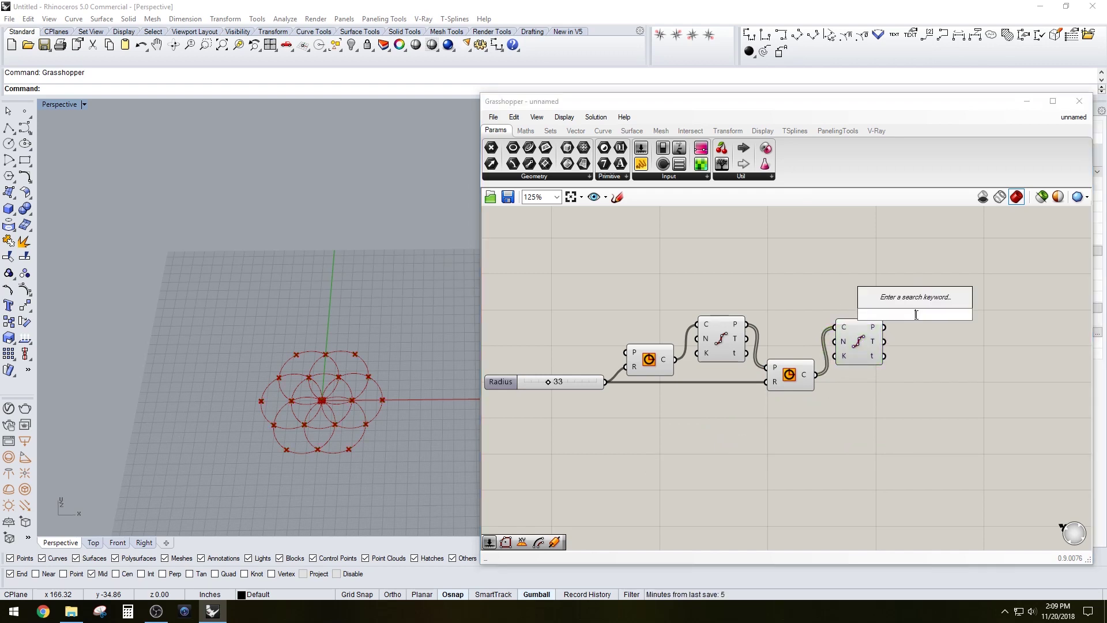
text(Circ)
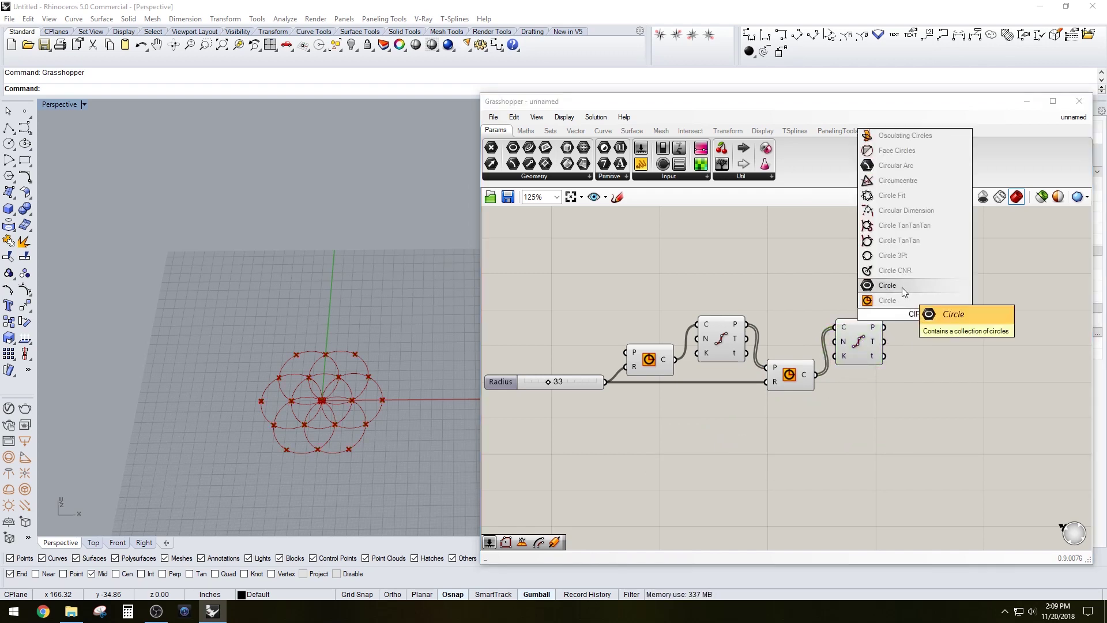
click(902, 287)
drag(910, 312, 951, 360)
drag(885, 327, 923, 360)
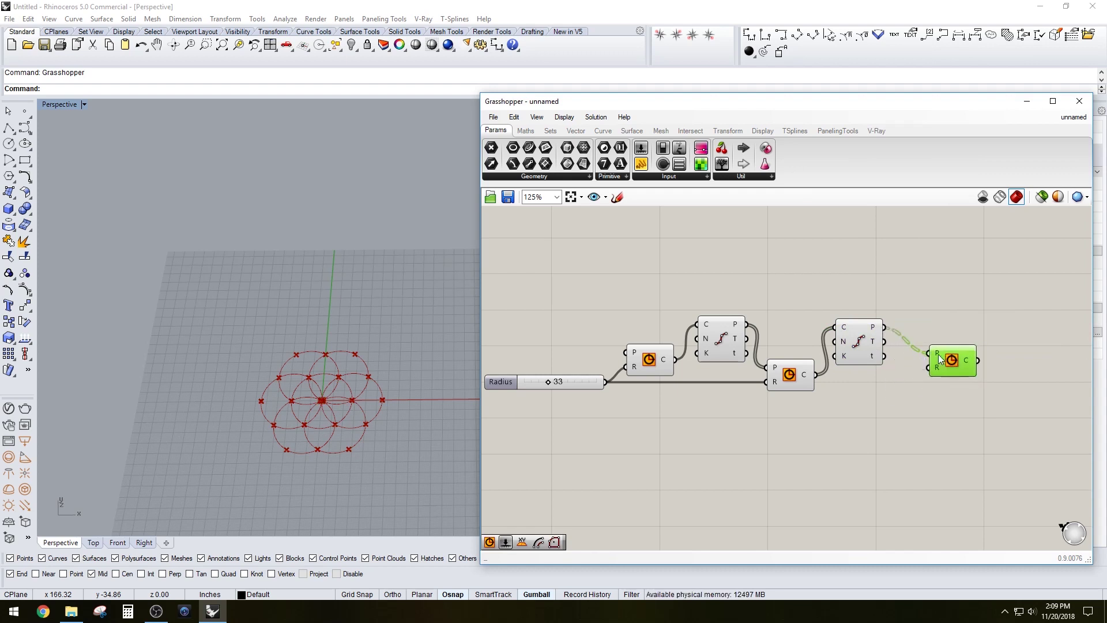
ctrl+drag(885, 326, 959, 350)
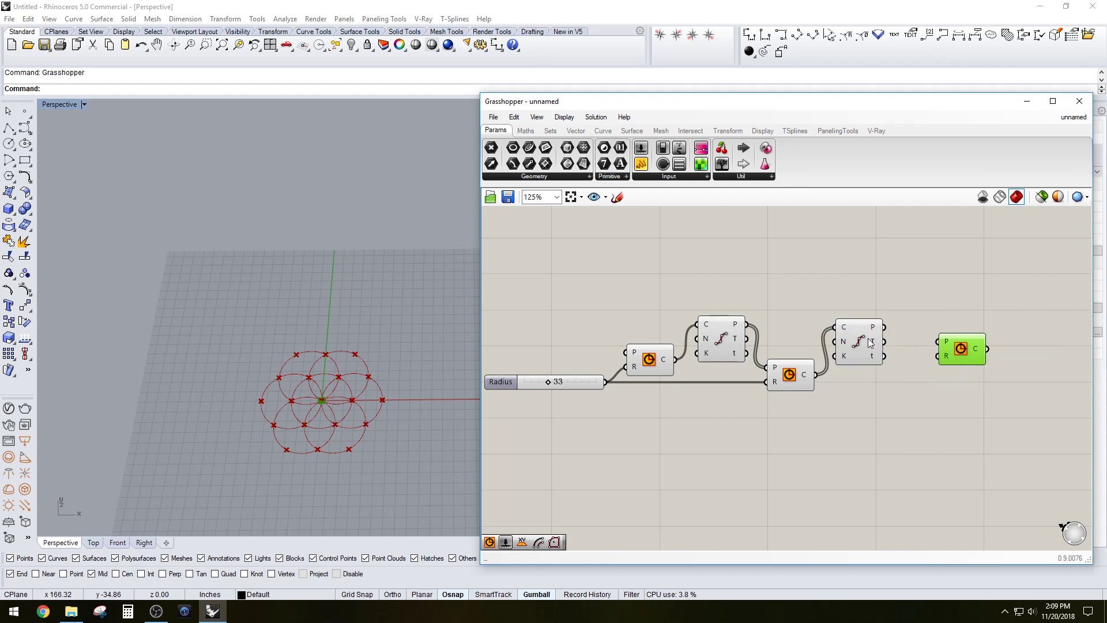
click(867, 341)
drag(884, 327, 605, 382)
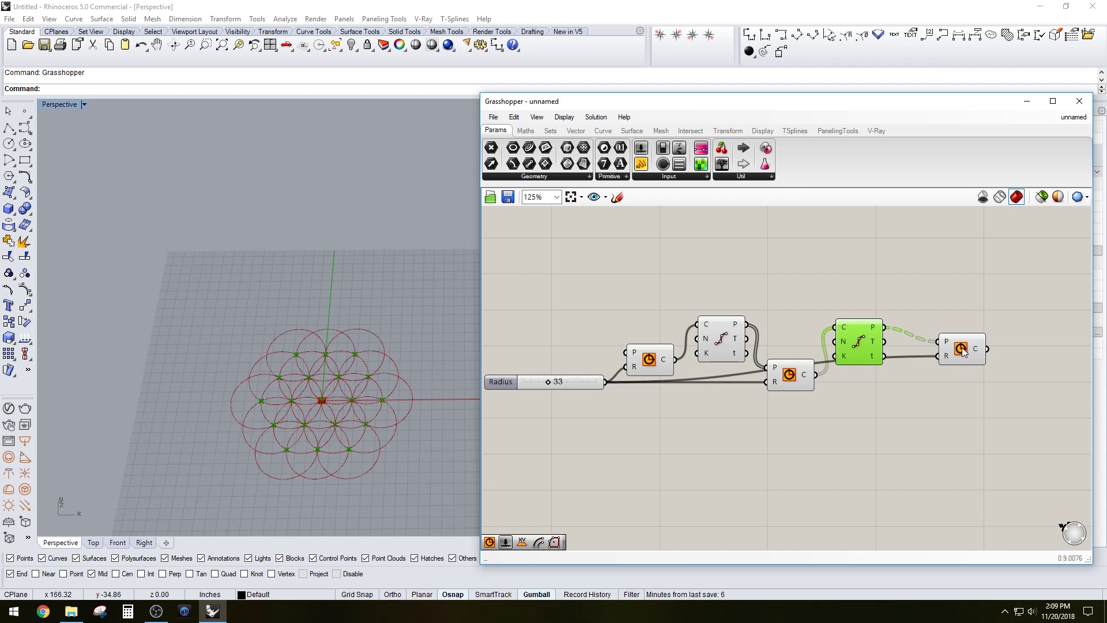
Rearrange the third Circle and the second Divide Curve components into a descending chain beyond the second Circle
click(959, 349)
drag(960, 348, 921, 410)
drag(866, 353, 940, 432)
click(914, 363)
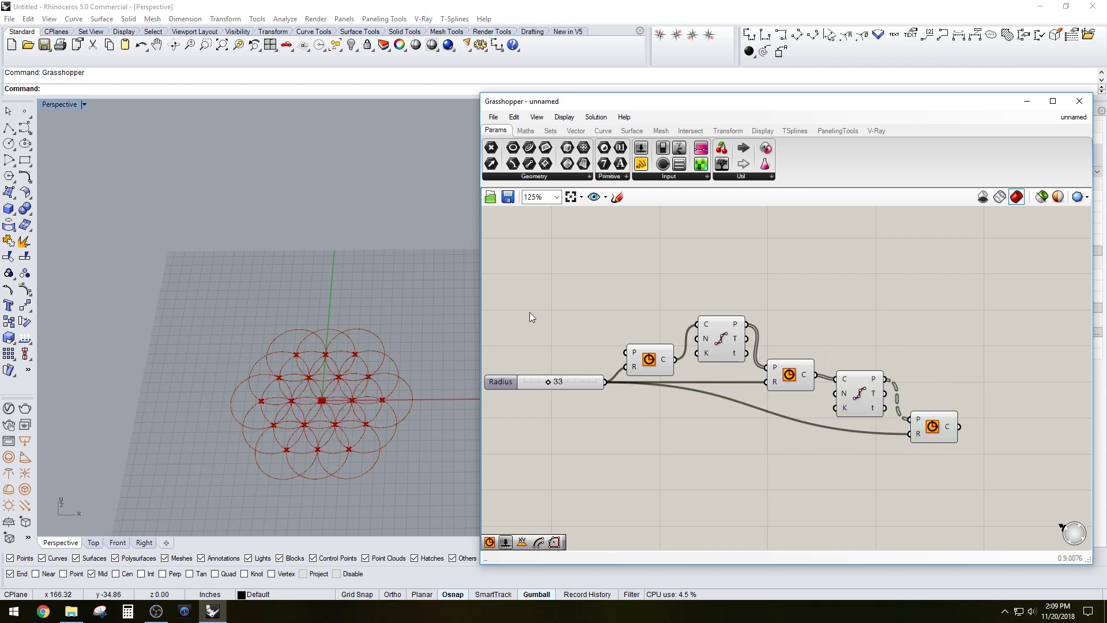
Turn off the viewport preview of both Divide Curve components
click(853, 388)
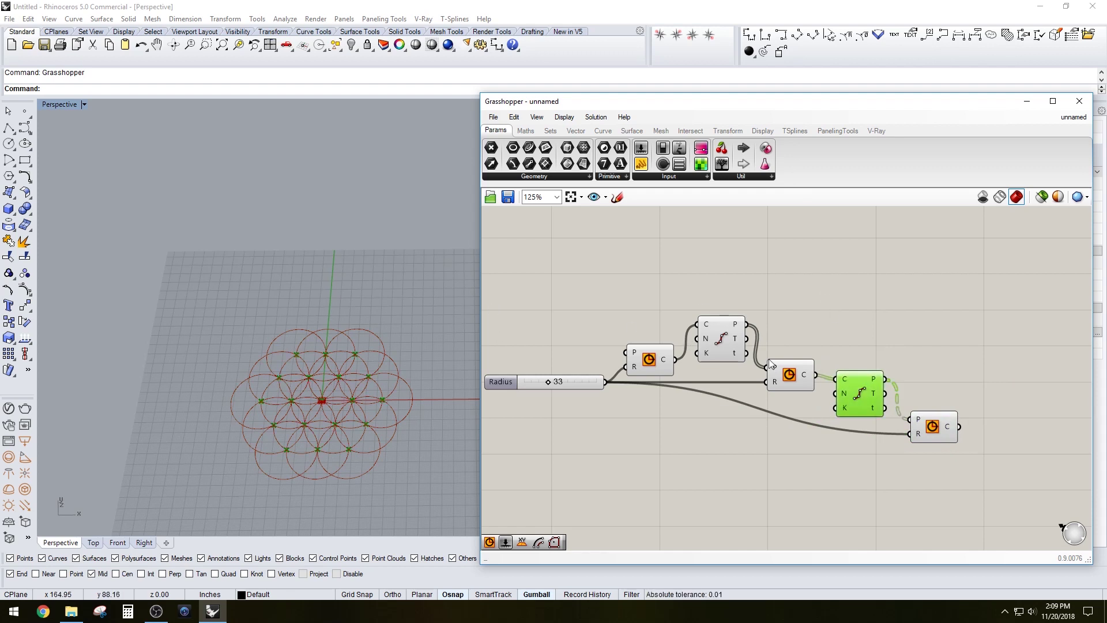
shift+click(728, 339)
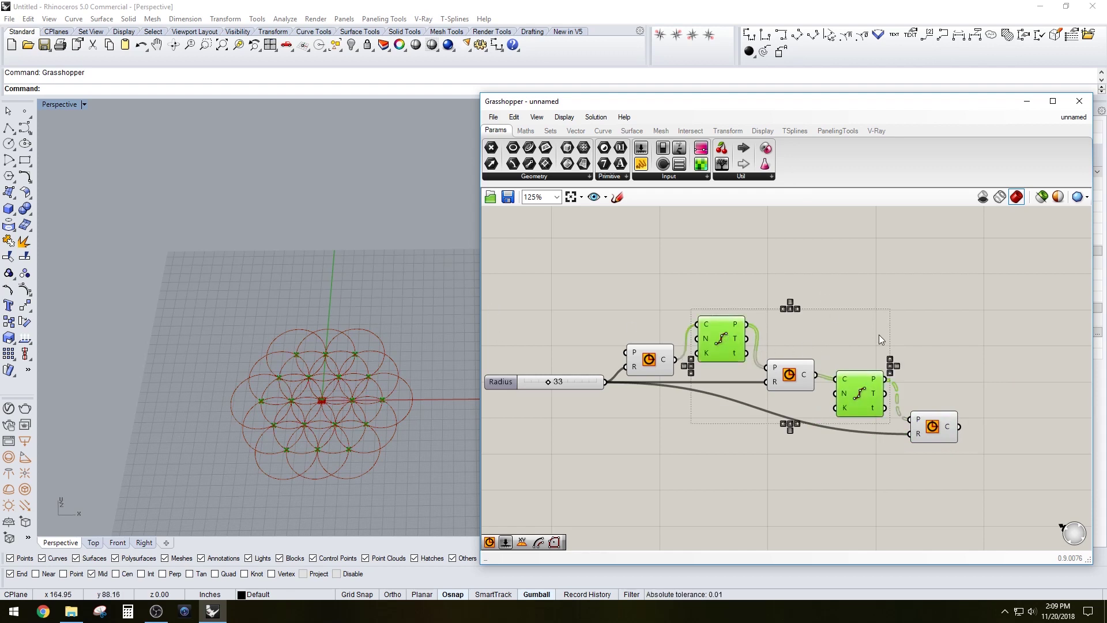
scroll(877, 333, up, 1)
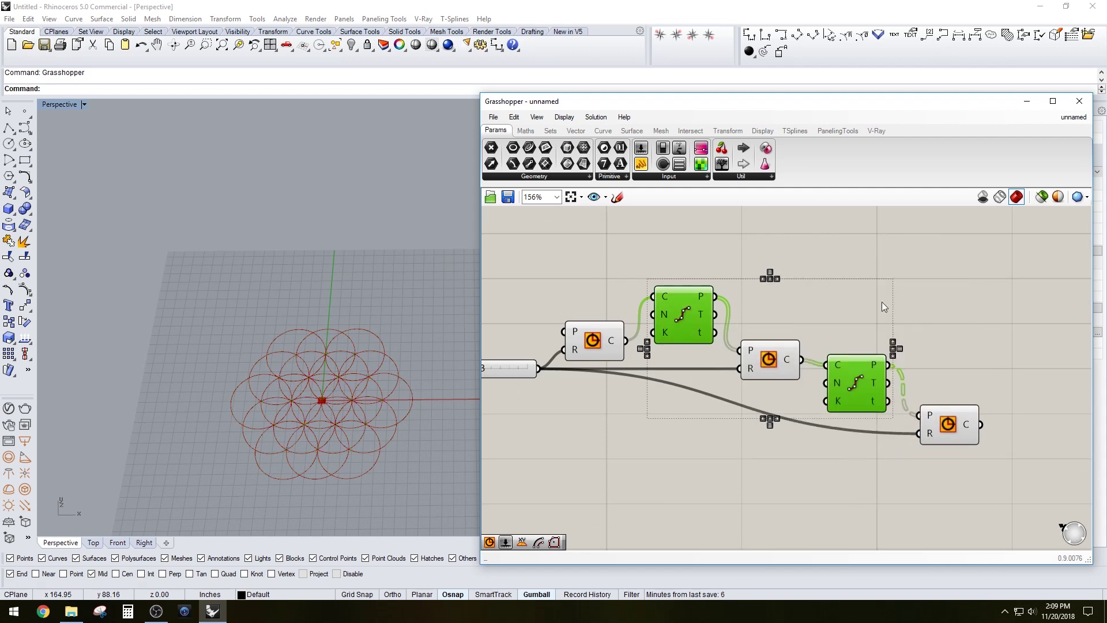
click(650, 444)
Turn off the viewport preview of the first and second Circle components
click(597, 341)
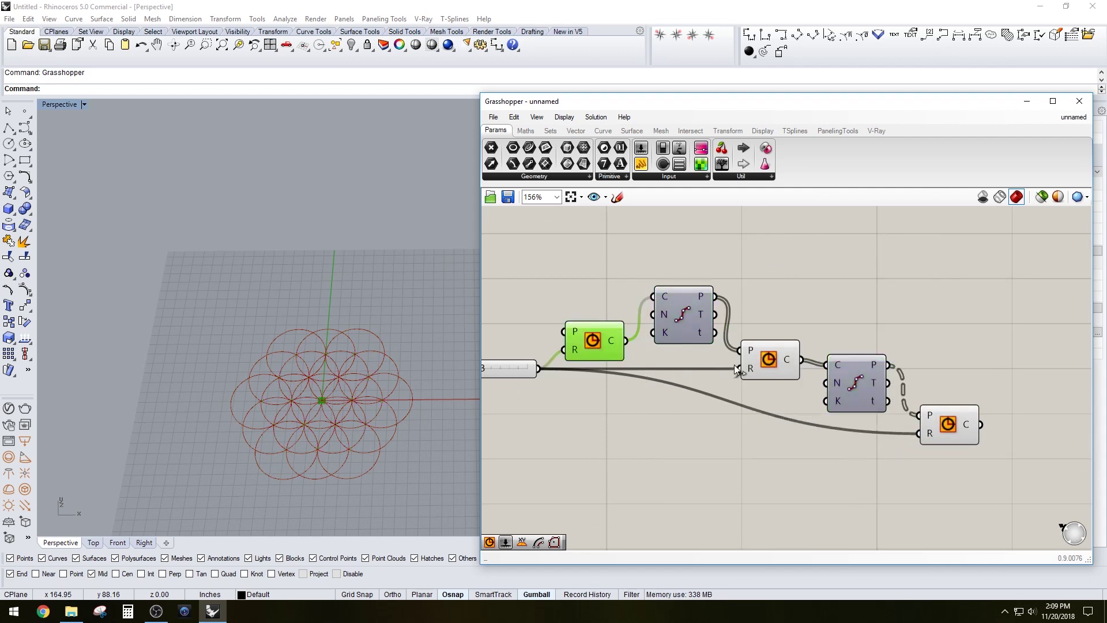
shift+click(771, 362)
middle_click(786, 348)
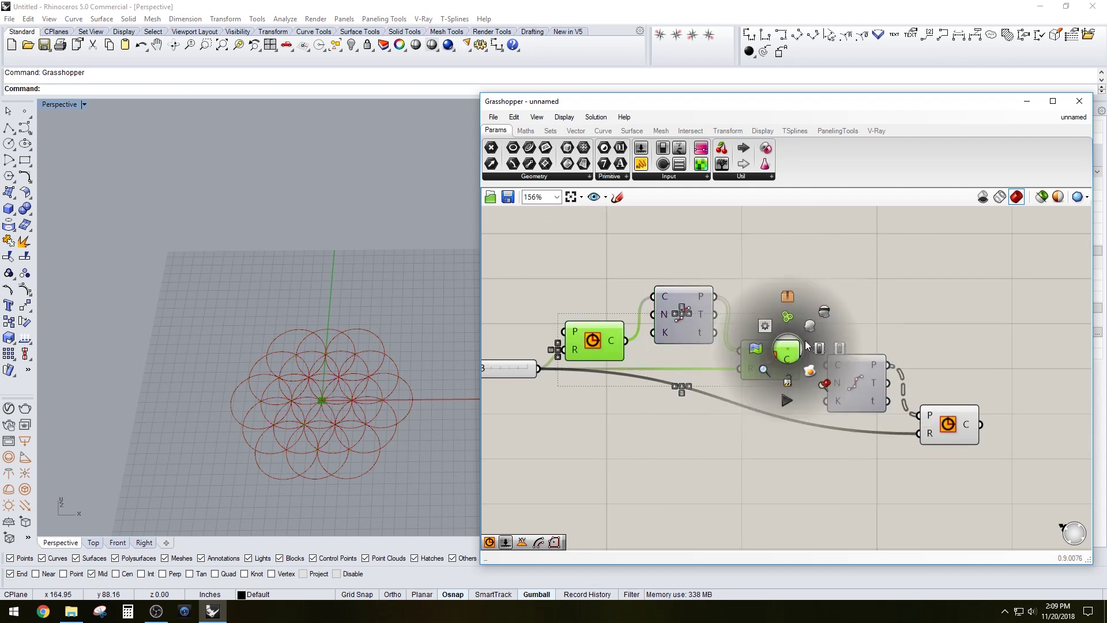
click(821, 312)
Examine the circle pattern produced by the third Circle component in the Perspective viewport
click(948, 421)
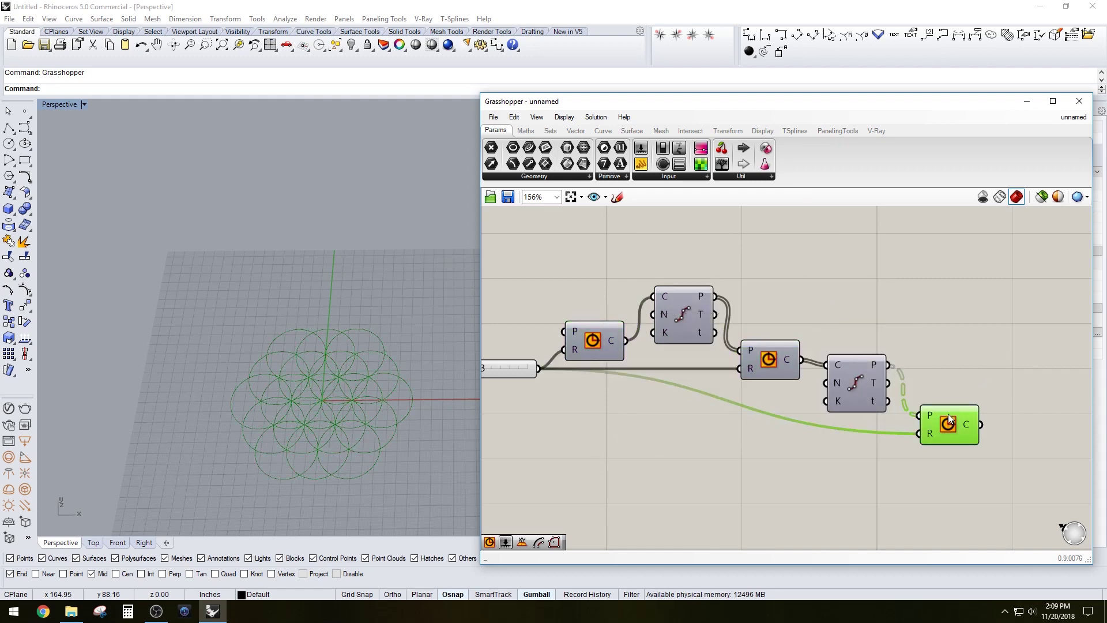
click(972, 372)
right_drag(972, 372, 860, 356)
right_drag(456, 429, 454, 373)
scroll(331, 364, down, 2)
right_drag(331, 365, 334, 357)
click(873, 375)
click(839, 409)
right_drag(839, 410, 825, 376)
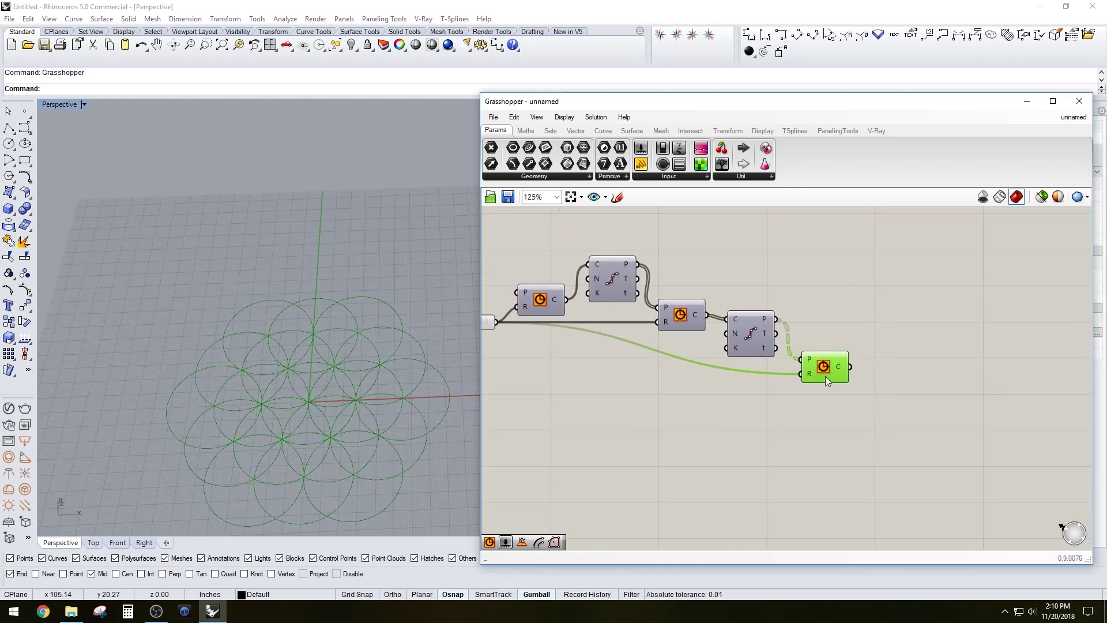
Duplicate the third Circle and the second Divide Curve components, placing the copies beyond the existing chain
scroll(824, 376, down, 3)
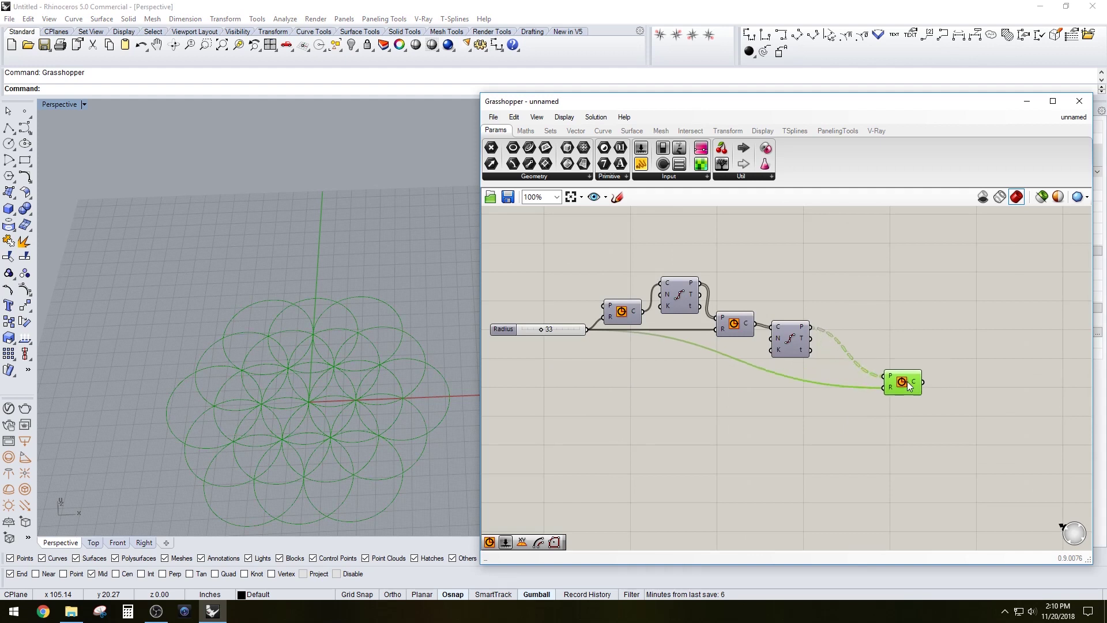
drag(916, 389, 921, 404)
click(791, 345)
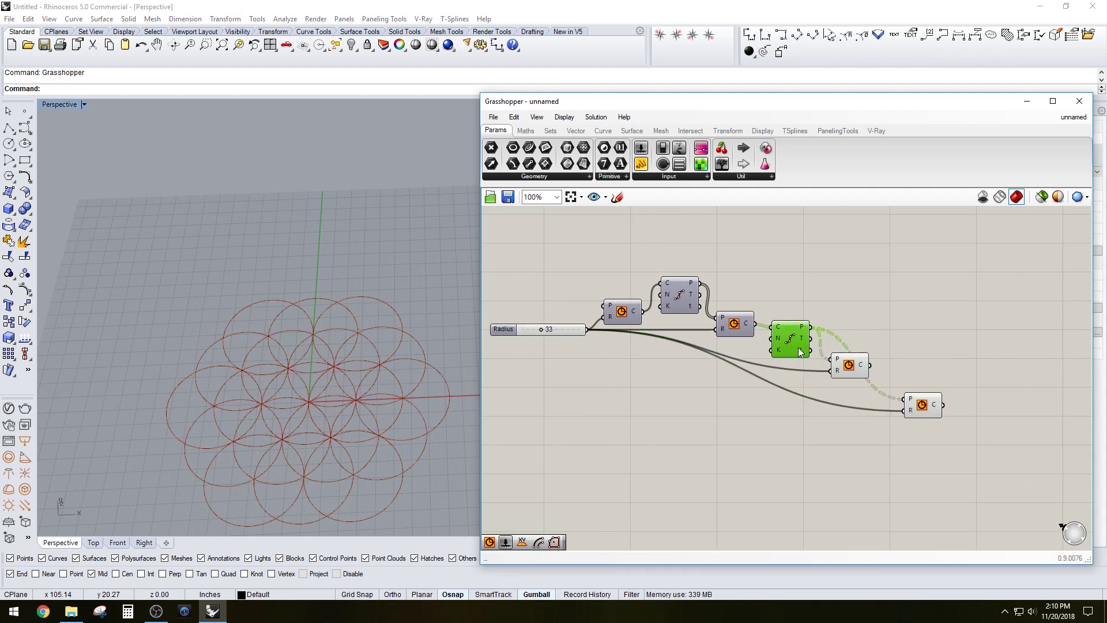
alt+drag(797, 347, 950, 319)
alt+drag(1043, 341, 1045, 354)
click(987, 328)
right_drag(992, 322, 903, 321)
Delete the duplicated Circle and replace the copied Divide Curve's curve input with the third Circle's output, placing the two components side by side
mouse_move(913, 402)
mouse_down()
mouse_move(925, 416)
mouse_move(895, 427)
mouse_move(909, 418)
mouse_up()
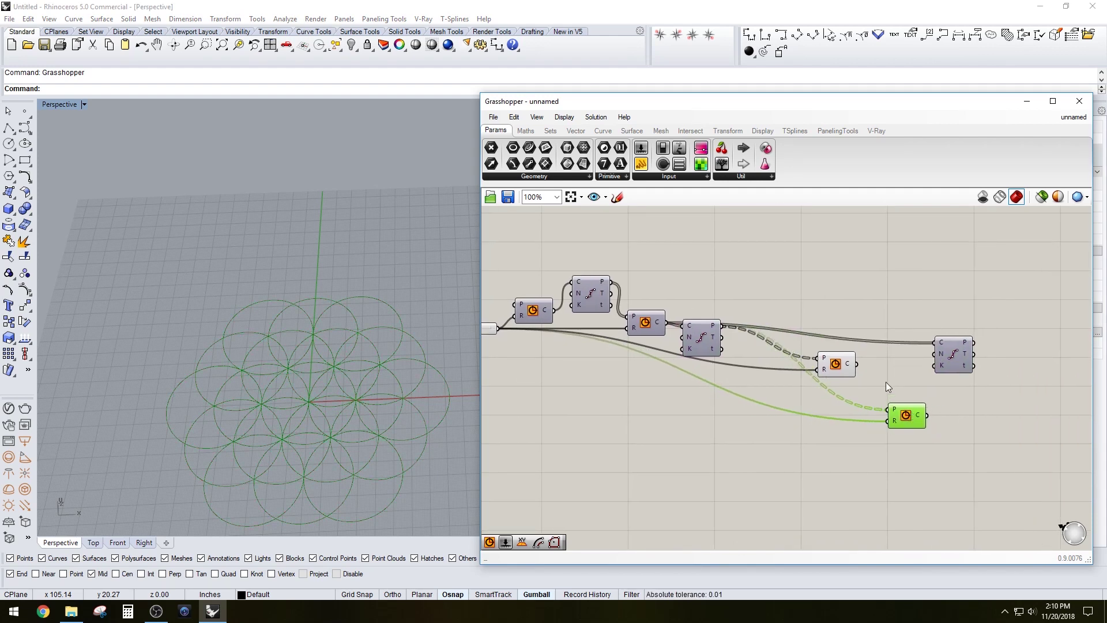
key(Delete)
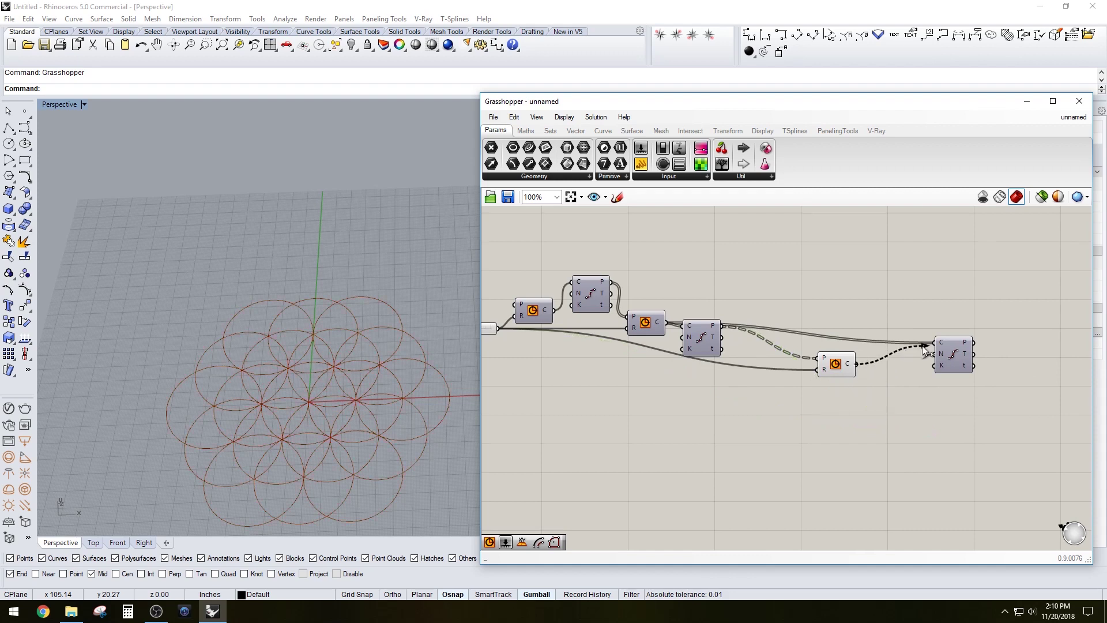
drag(924, 348, 914, 388)
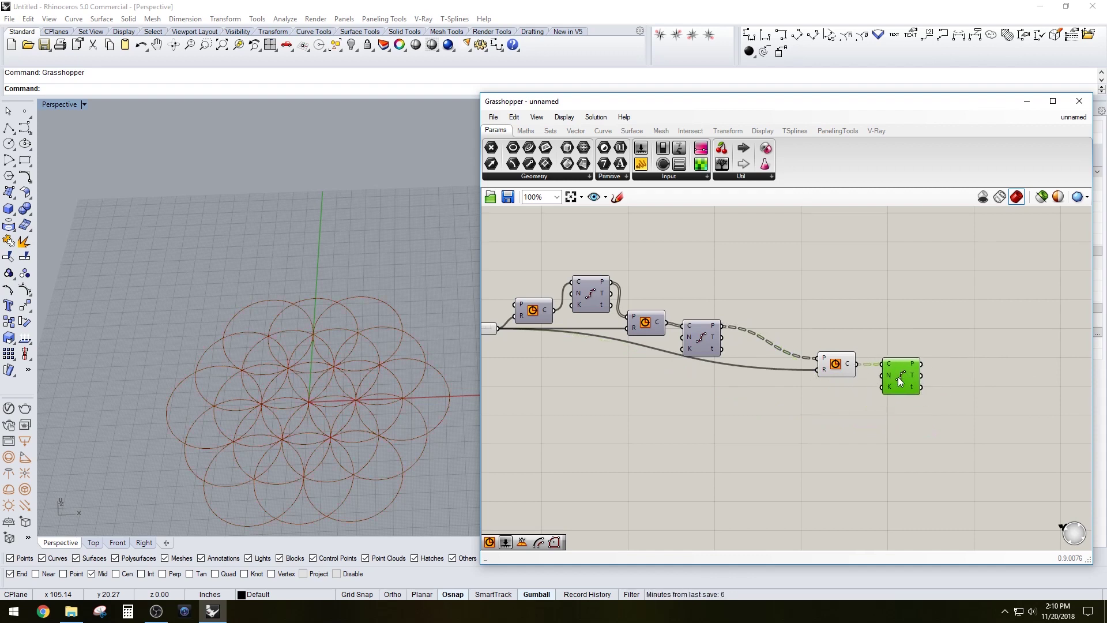
click(834, 372)
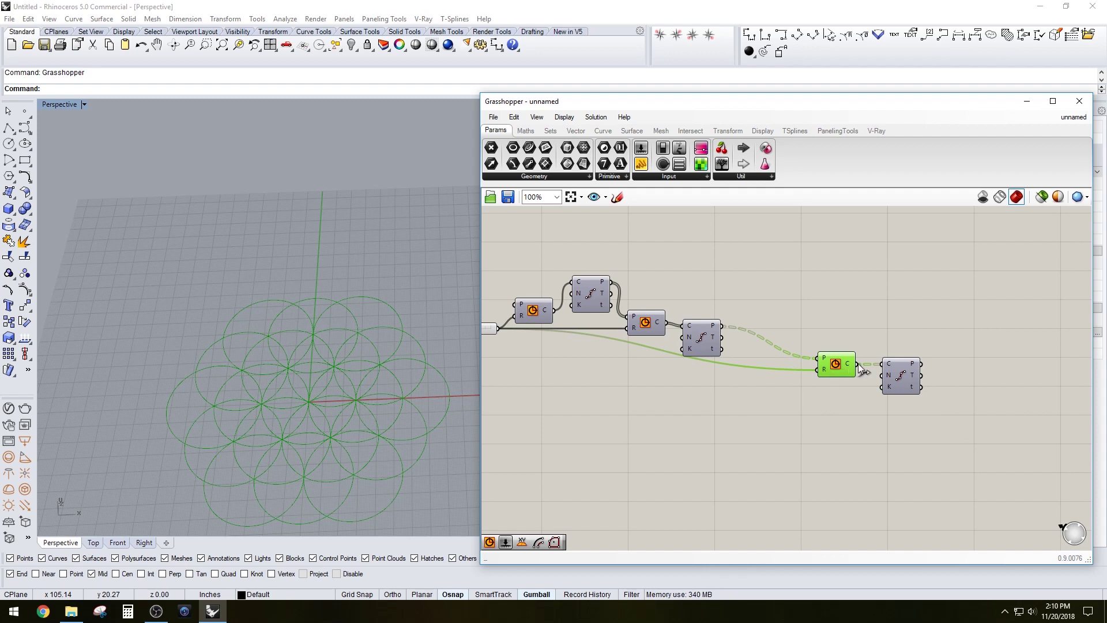
click(895, 375)
Add a fourth Circle component fed by the third Divide Curve's points and the Radius slider, placed at the chain's end
double_click(909, 323)
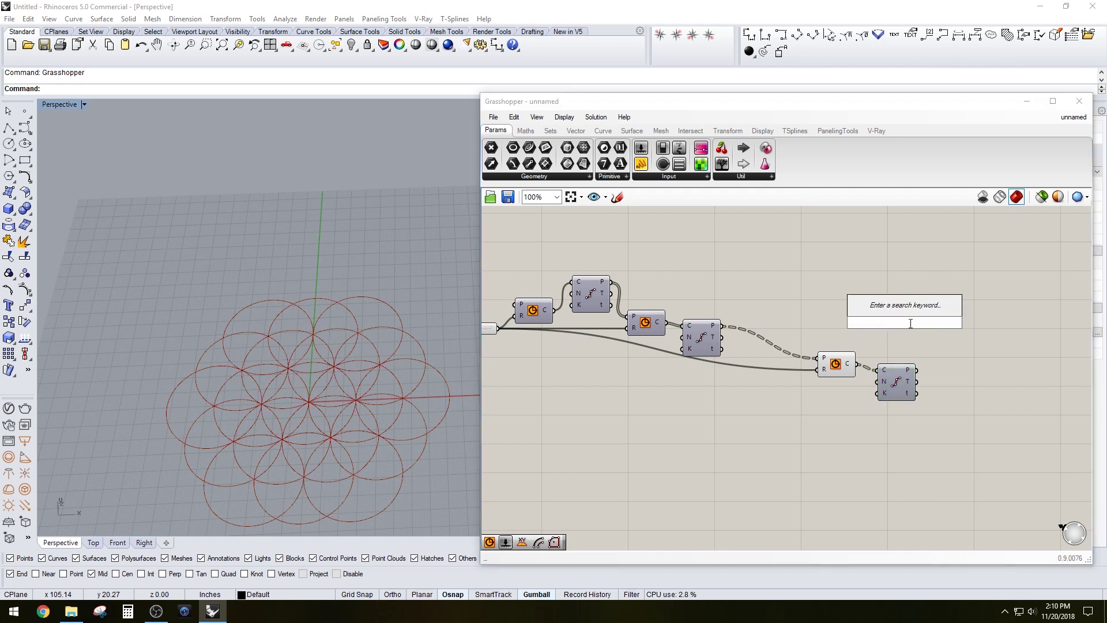
text(circle)
key(Return)
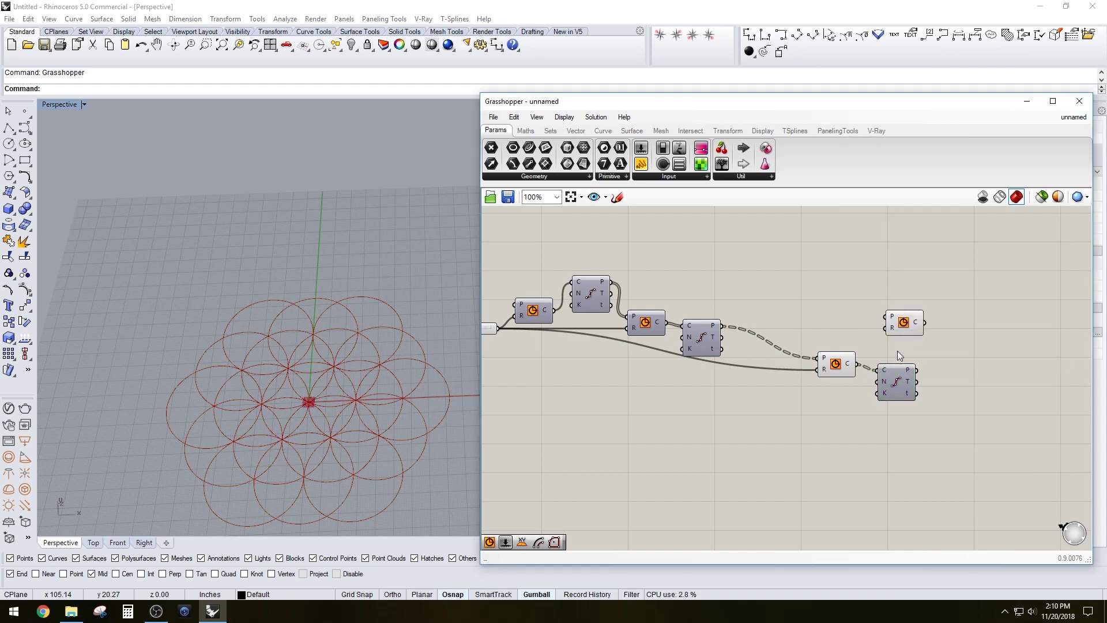
drag(901, 323, 970, 362)
drag(857, 364, 667, 352)
scroll(957, 369, down, 2)
click(960, 336)
scroll(978, 377, up, 2)
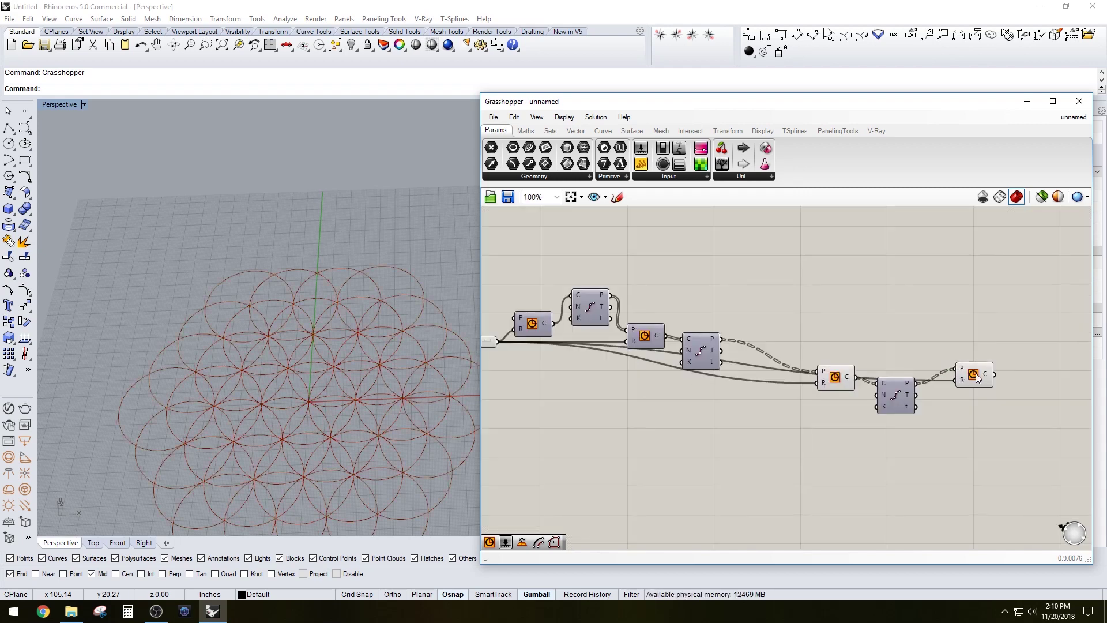
drag(977, 377, 972, 355)
click(924, 430)
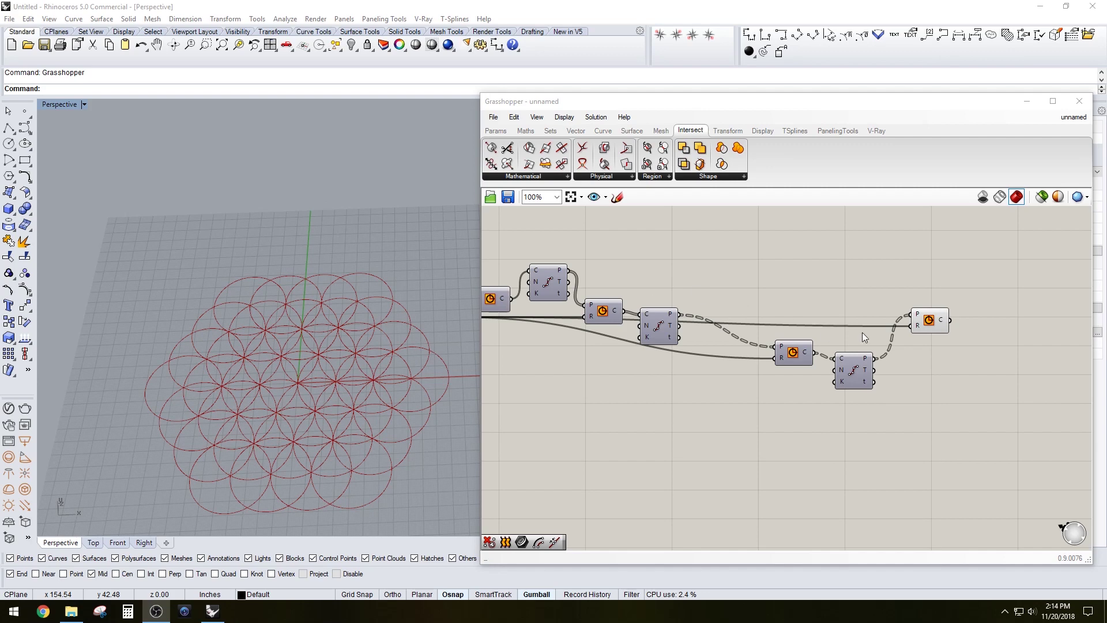
Add a Cull Duplicates component beyond the fourth Circle component
drag(929, 321, 922, 321)
click(916, 293)
right_drag(926, 294, 847, 280)
double_click(912, 289)
text(cul)
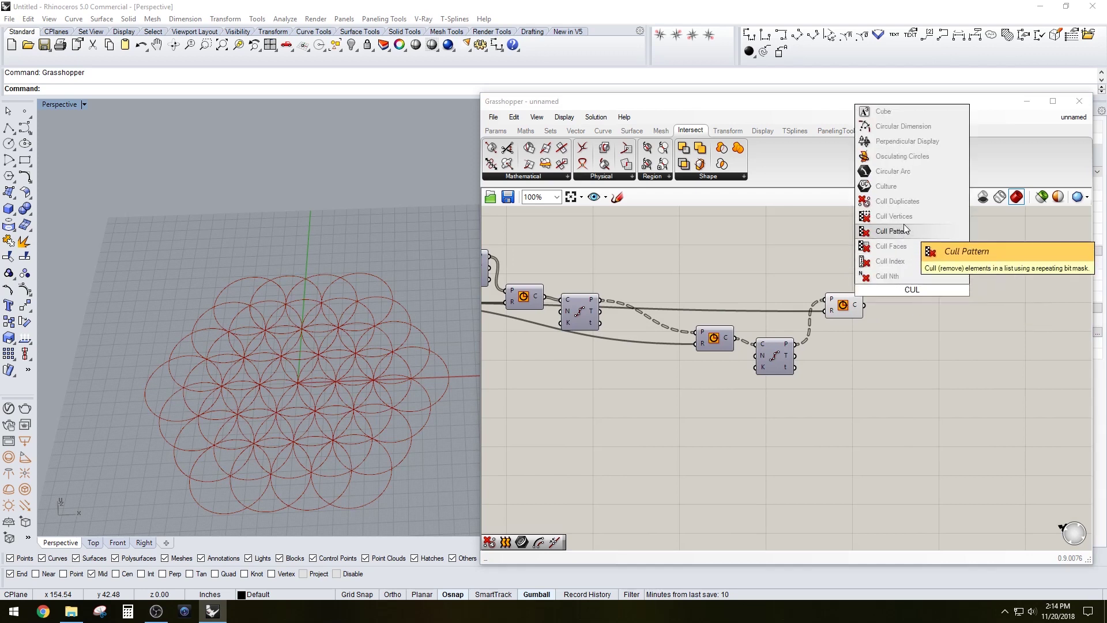
click(908, 202)
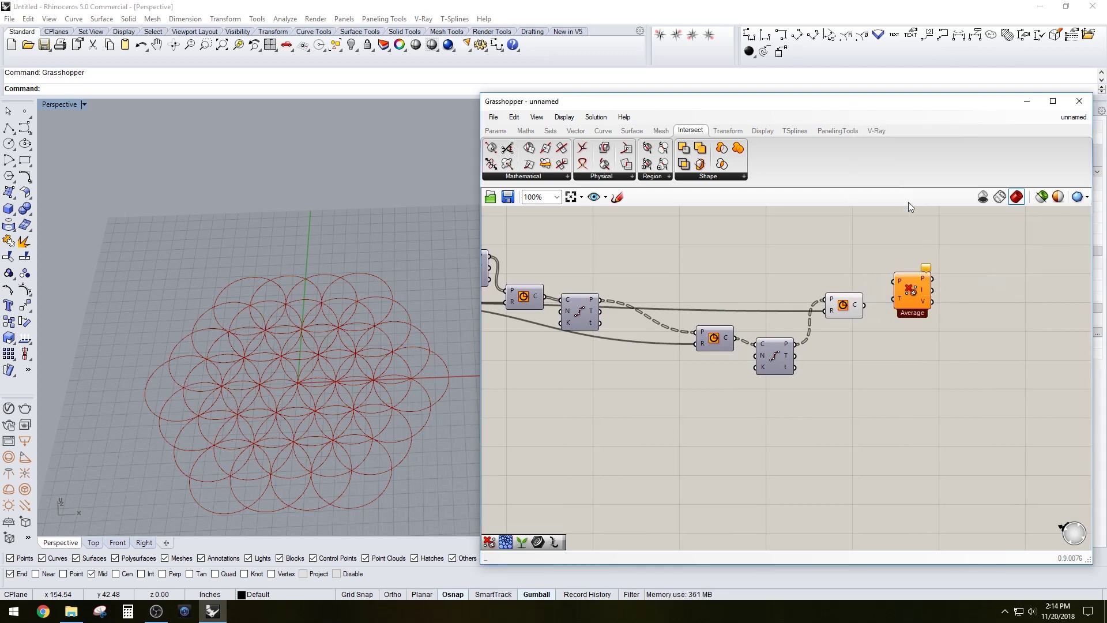
click(904, 274)
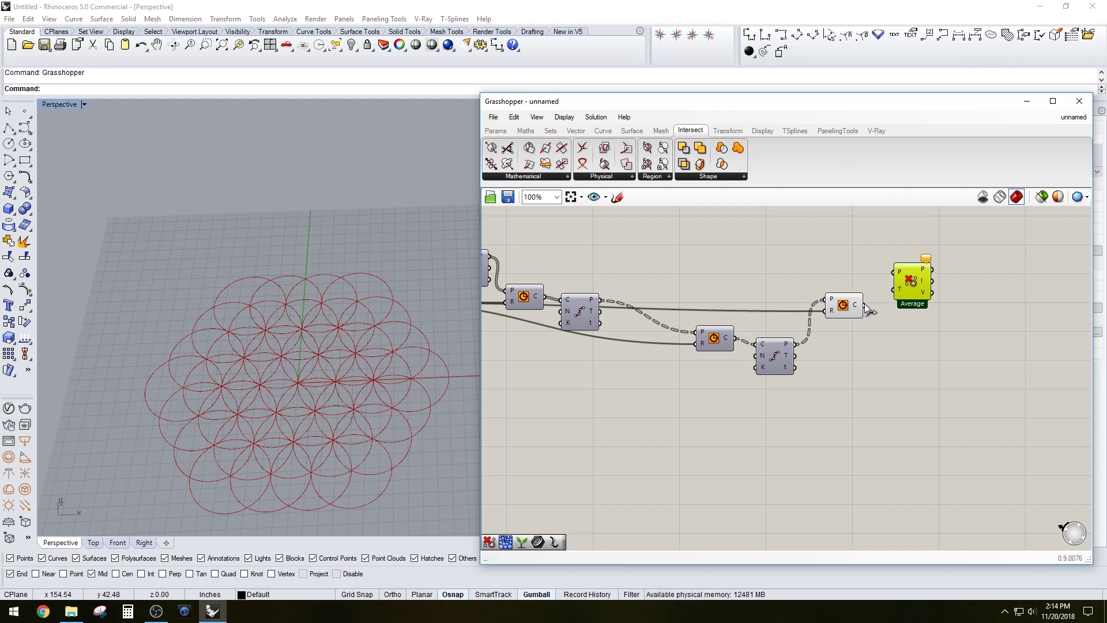
Connect the outputs of all four Circle components to the Cull Duplicates points input
drag(864, 305, 883, 274)
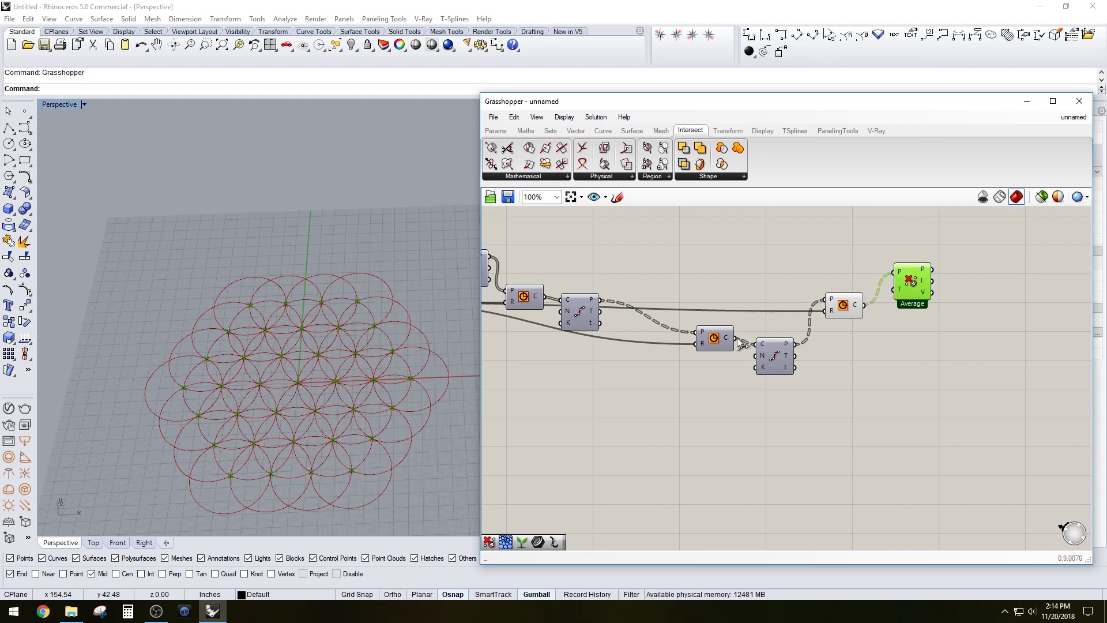
shift+drag(738, 339, 890, 273)
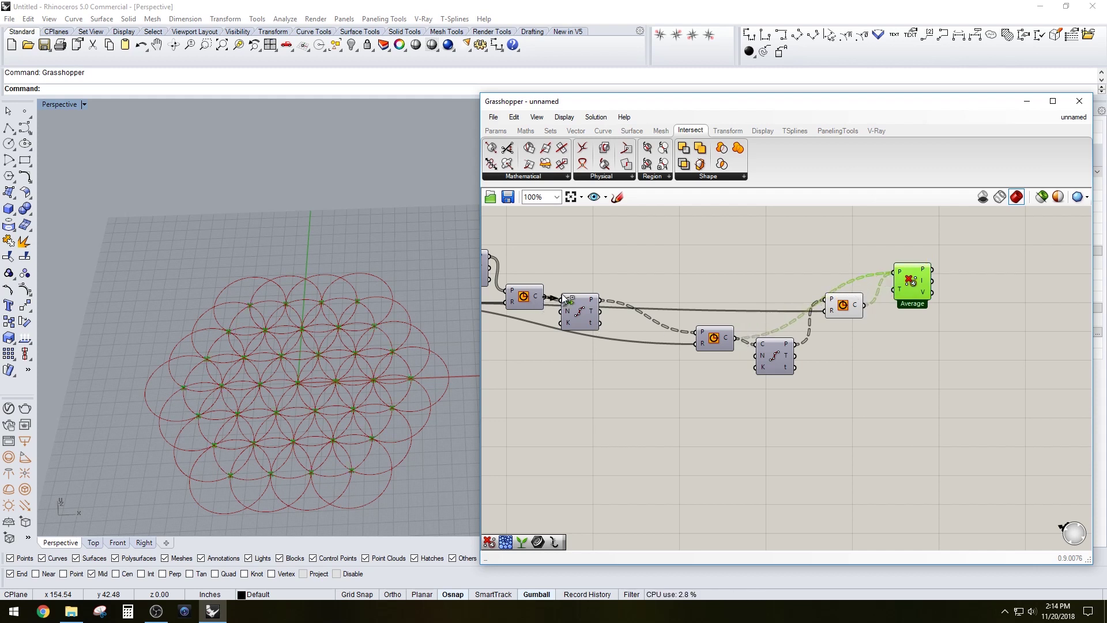
shift+drag(625, 288, 894, 272)
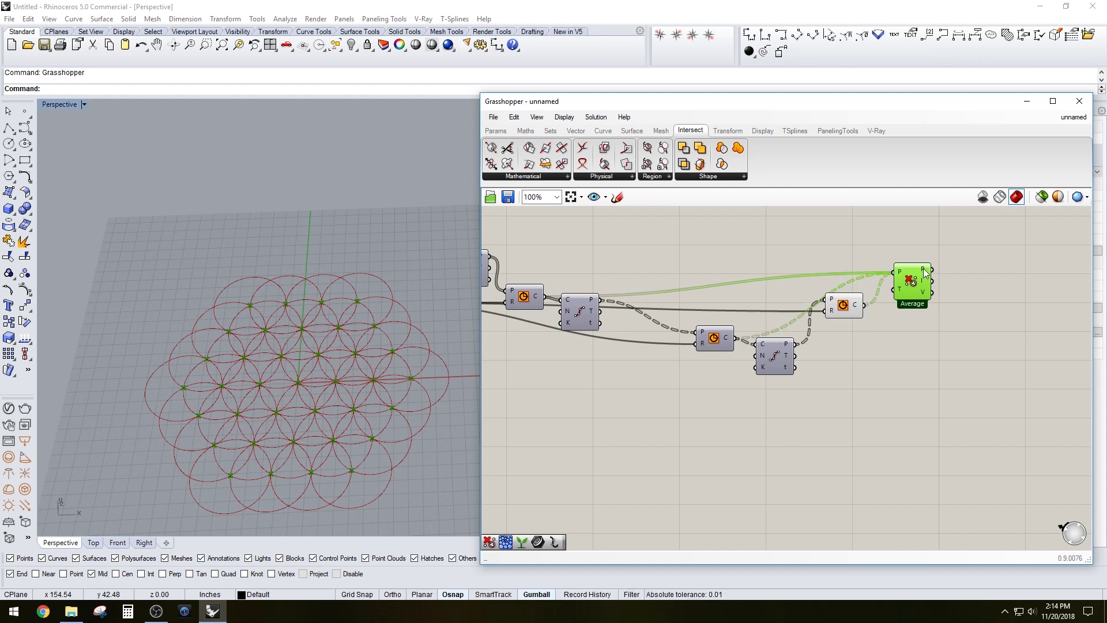
click(936, 237)
mouse_move(923, 274)
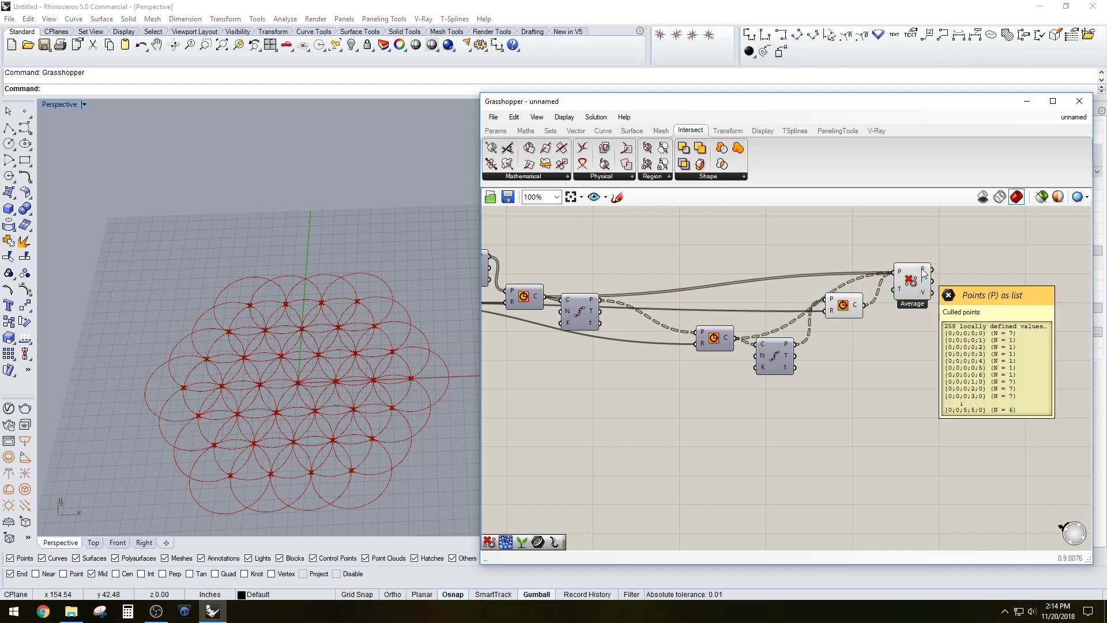
right_drag(727, 267, 899, 316)
shift+drag(604, 333, 1064, 321)
Flatten the Cull Duplicates points input and check the culled points list
right_drag(1025, 292, 821, 285)
scroll(894, 311, up, 3)
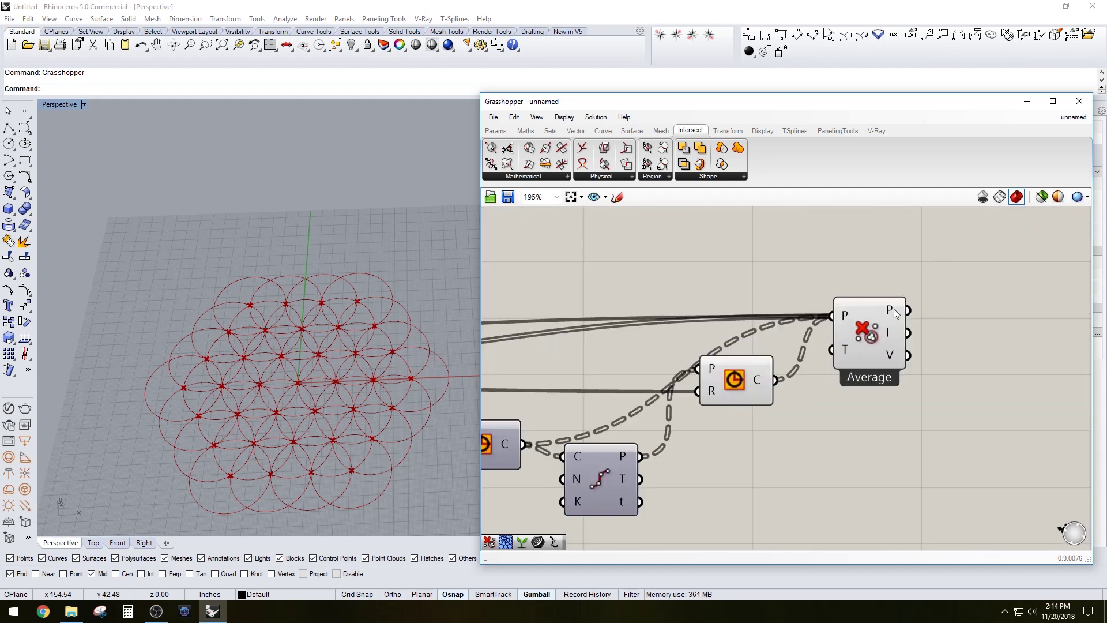
right_click(861, 319)
click(880, 420)
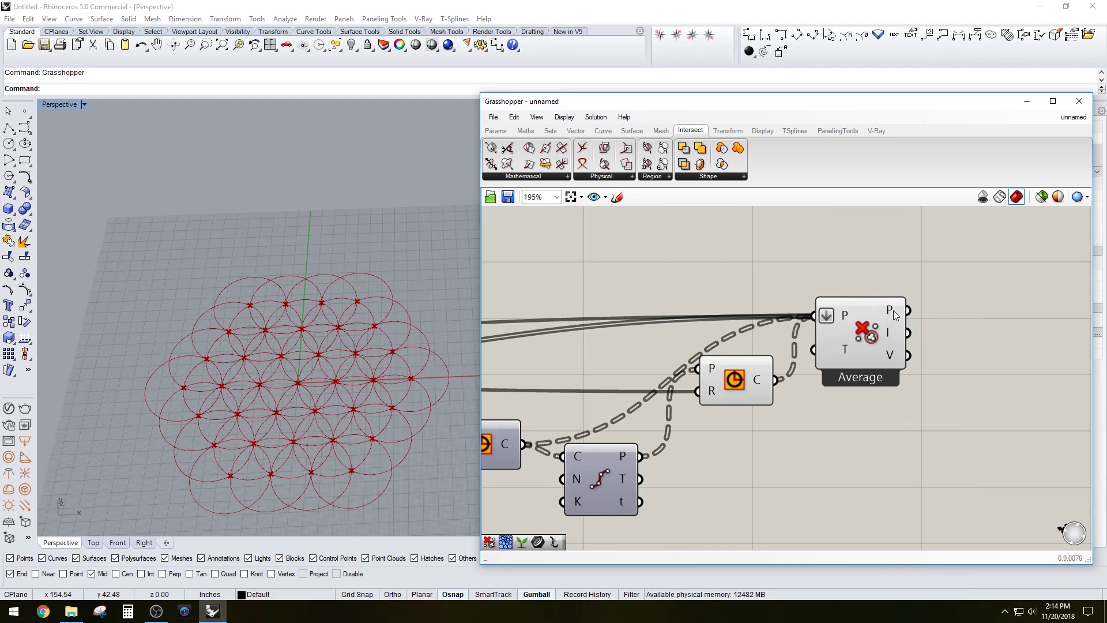
mouse_move(893, 310)
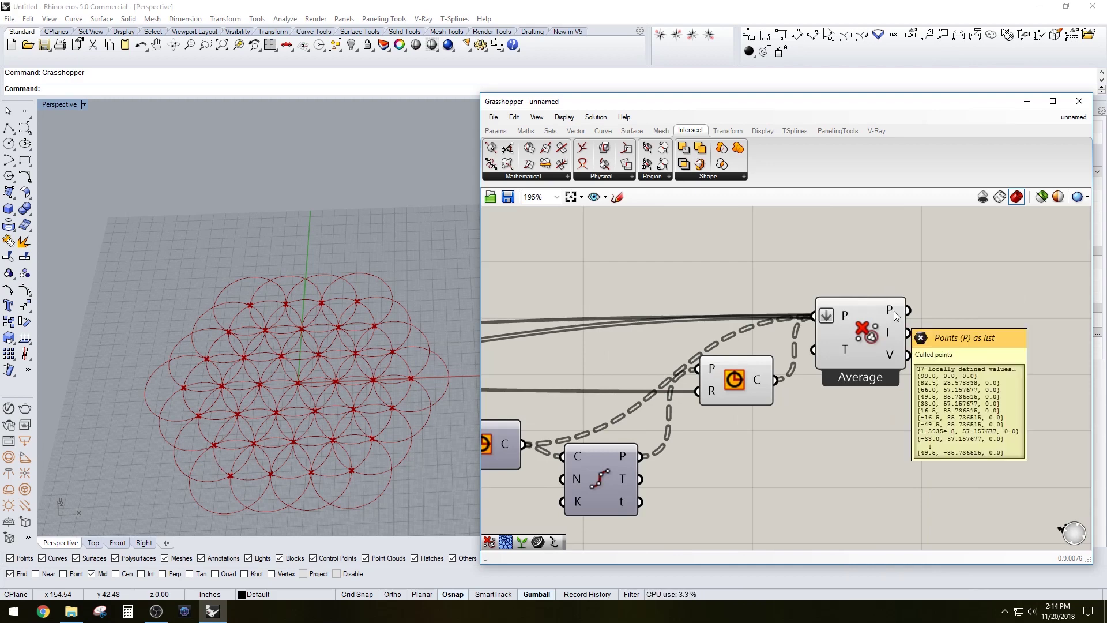
Turn off the viewport preview of the fourth Circle component
scroll(877, 291, down, 5)
drag(871, 305, 884, 307)
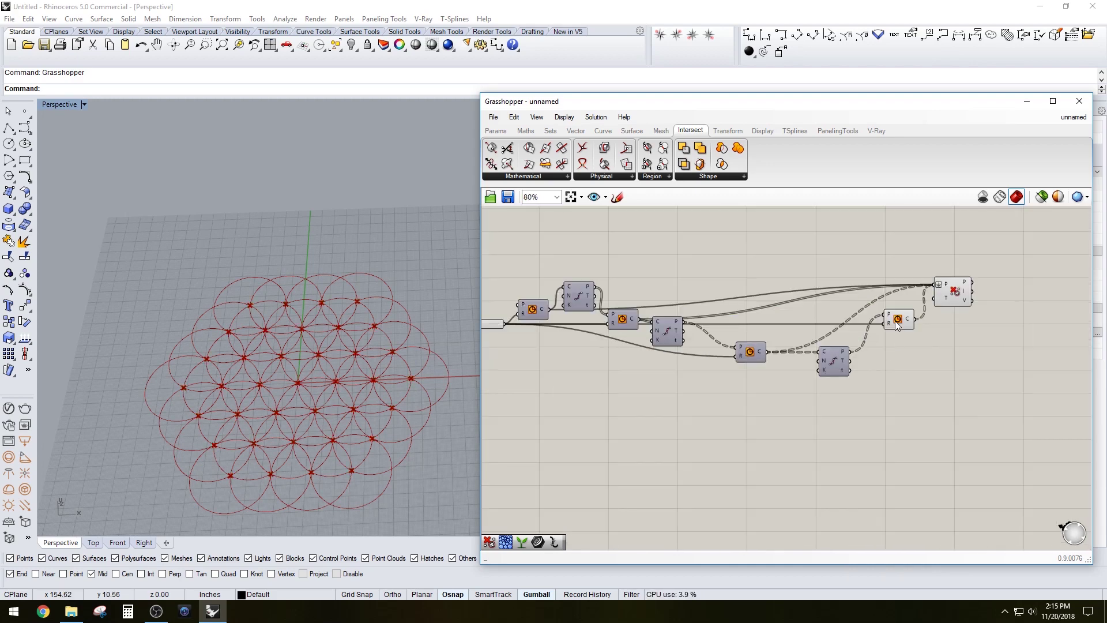
click(895, 321)
right_drag(738, 396, 727, 403)
middle_click(895, 330)
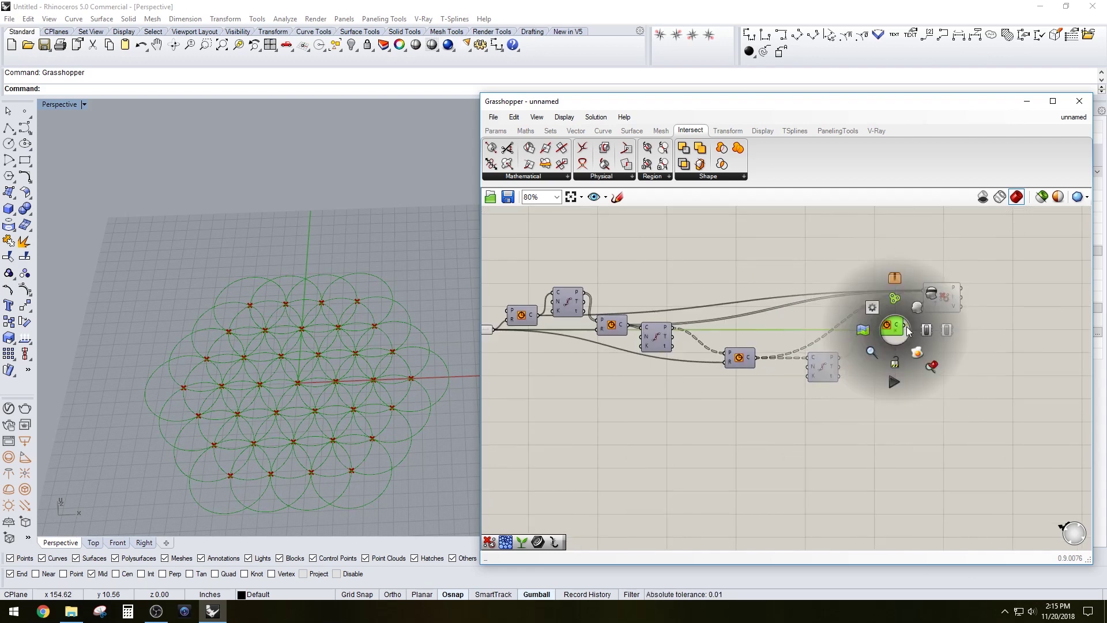
click(933, 292)
Add a final Circle component fed by the culled points and the Radius slider
scroll(998, 329, up, 4)
double_click(932, 382)
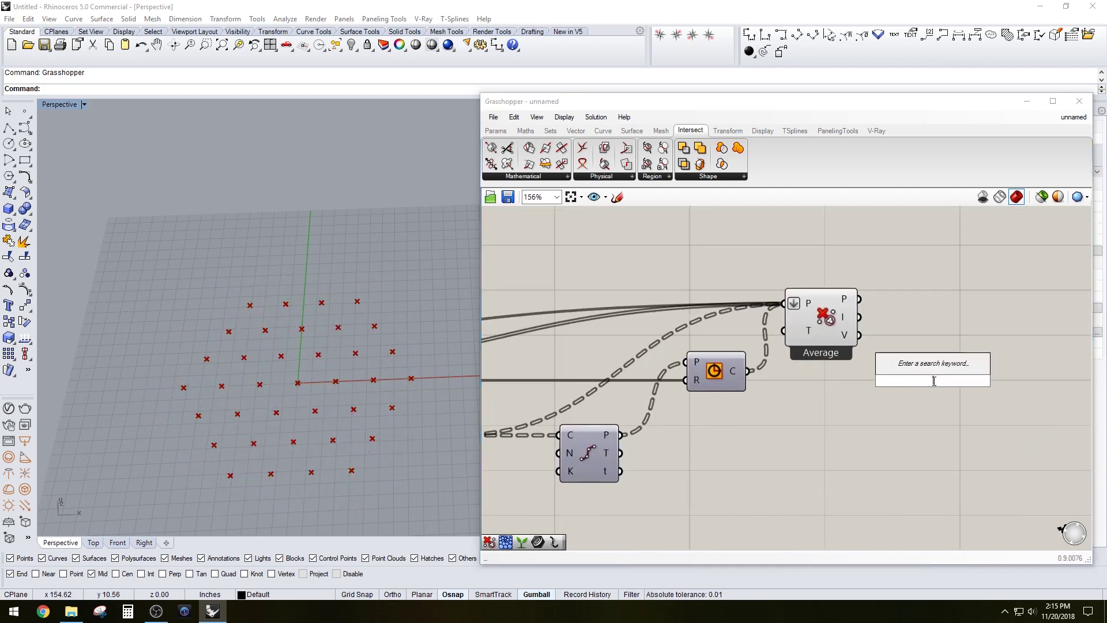
text(circle)
click(913, 371)
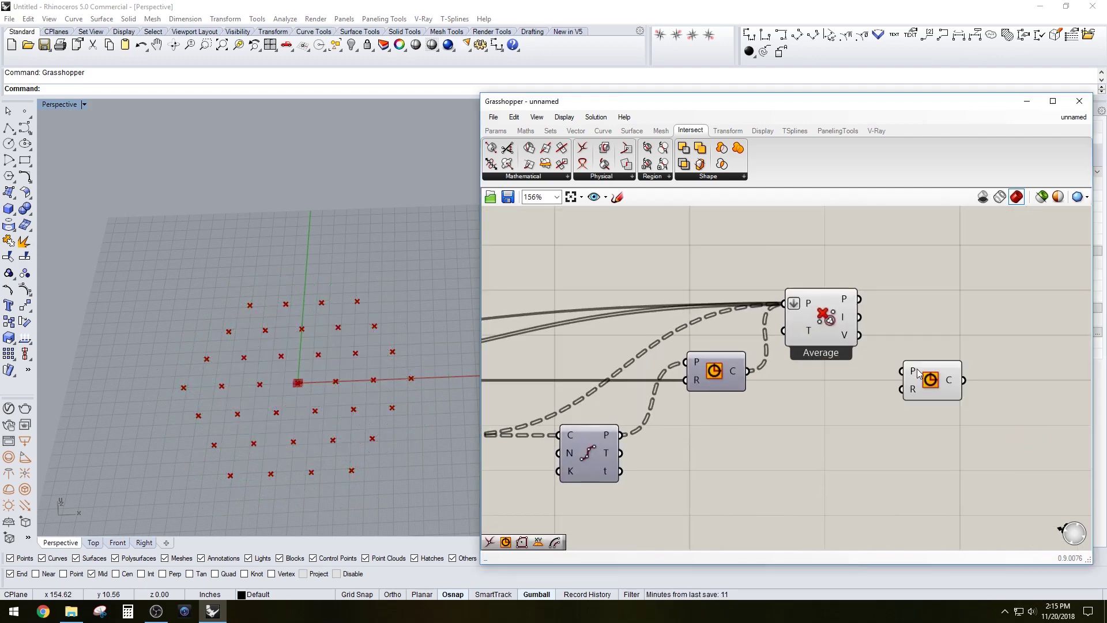
drag(858, 298, 901, 371)
click(929, 387)
scroll(910, 411, down, 3)
right_drag(879, 409, 996, 378)
scroll(951, 427, down, 3)
drag(1026, 364, 630, 371)
Set the Radius slider to 54
scroll(600, 392, up, 4)
scroll(346, 289, down, 3)
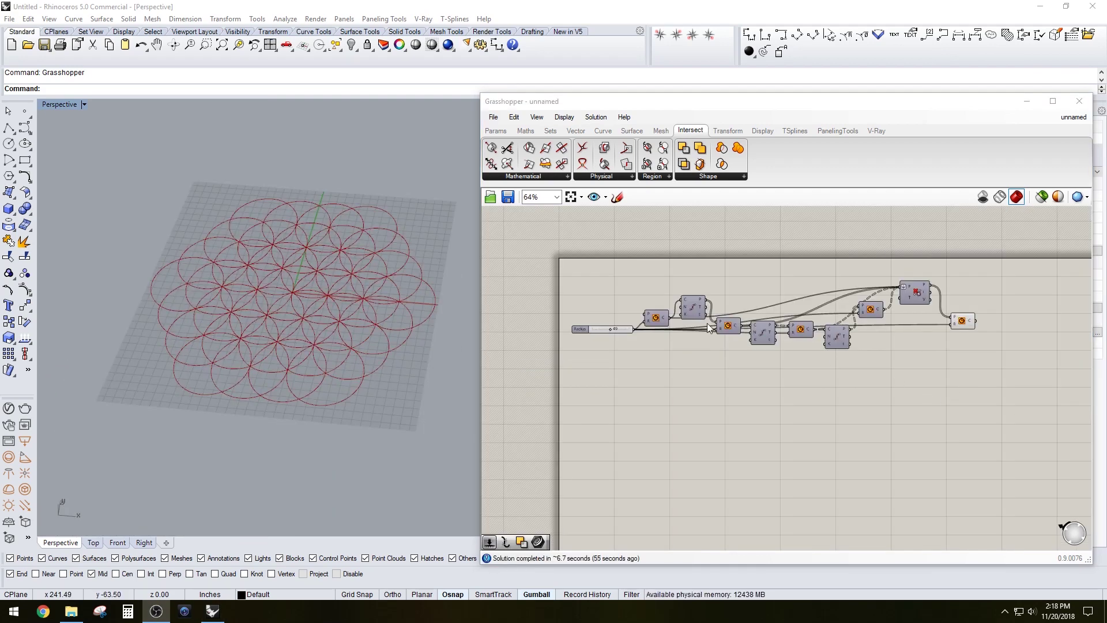
scroll(666, 345, up, 1)
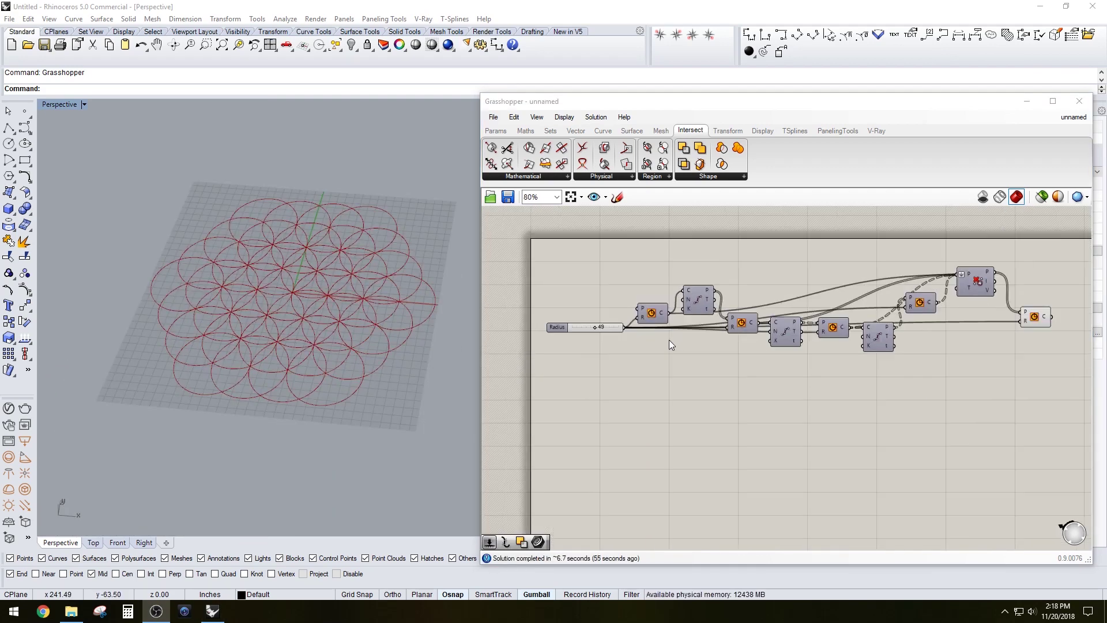
mouse_move(590, 328)
mouse_down()
mouse_move(577, 327)
mouse_move(619, 324)
mouse_move(597, 327)
mouse_up()
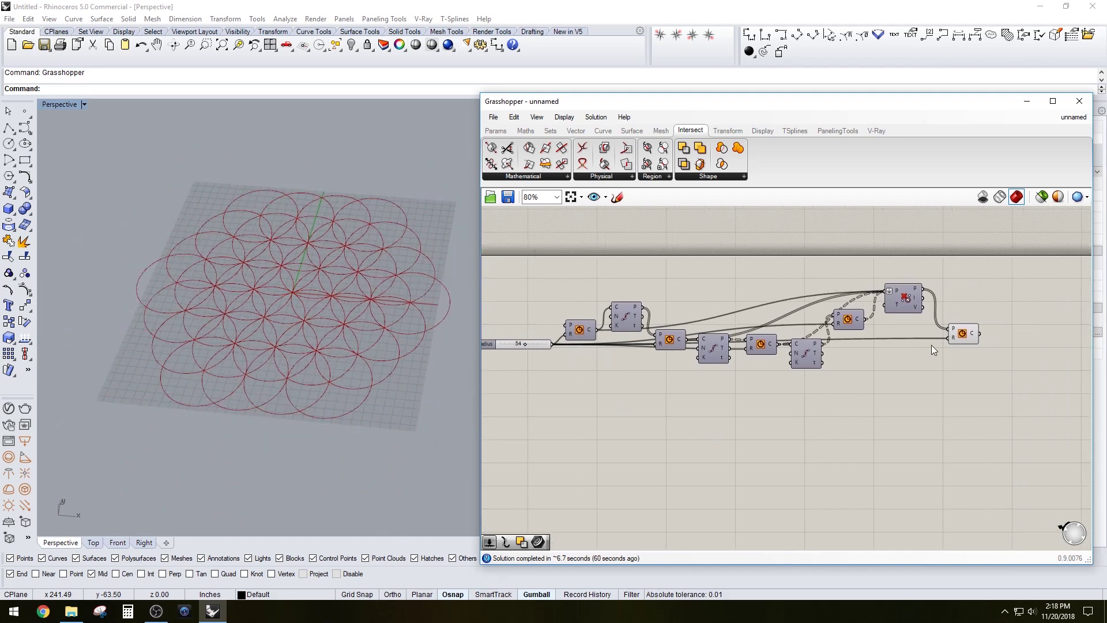
Add a Pipe component beside the final Circle component
click(962, 340)
click(1021, 392)
scroll(975, 380, up, 5)
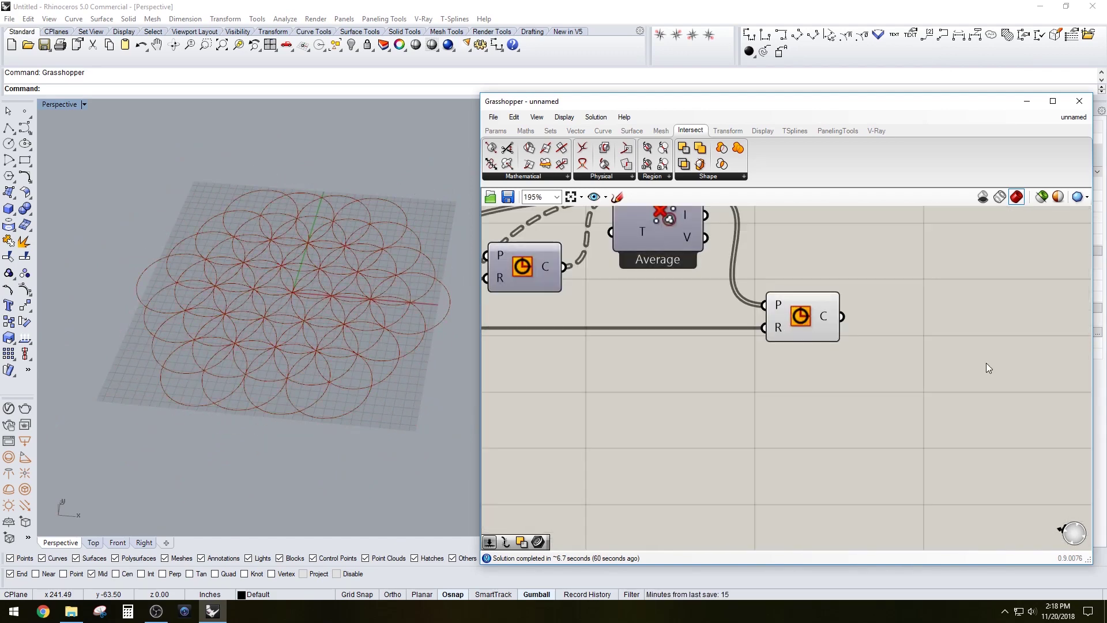
double_click(986, 362)
text(pipe)
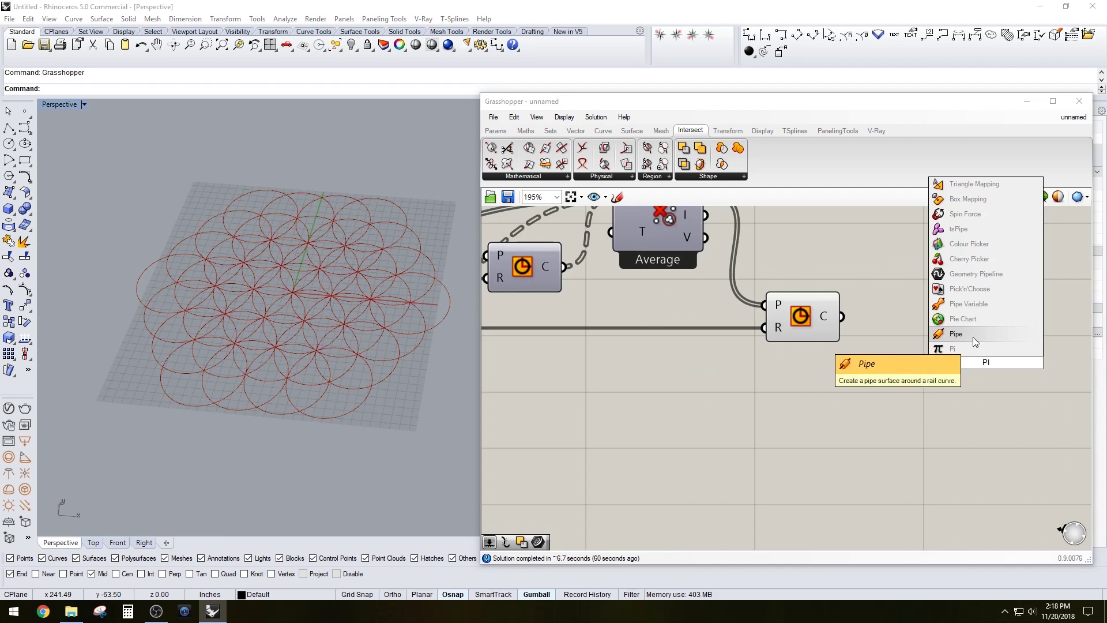
click(973, 337)
Add a number slider set to 1.5 and connect it to the Pipe component's radius input
double_click(787, 459)
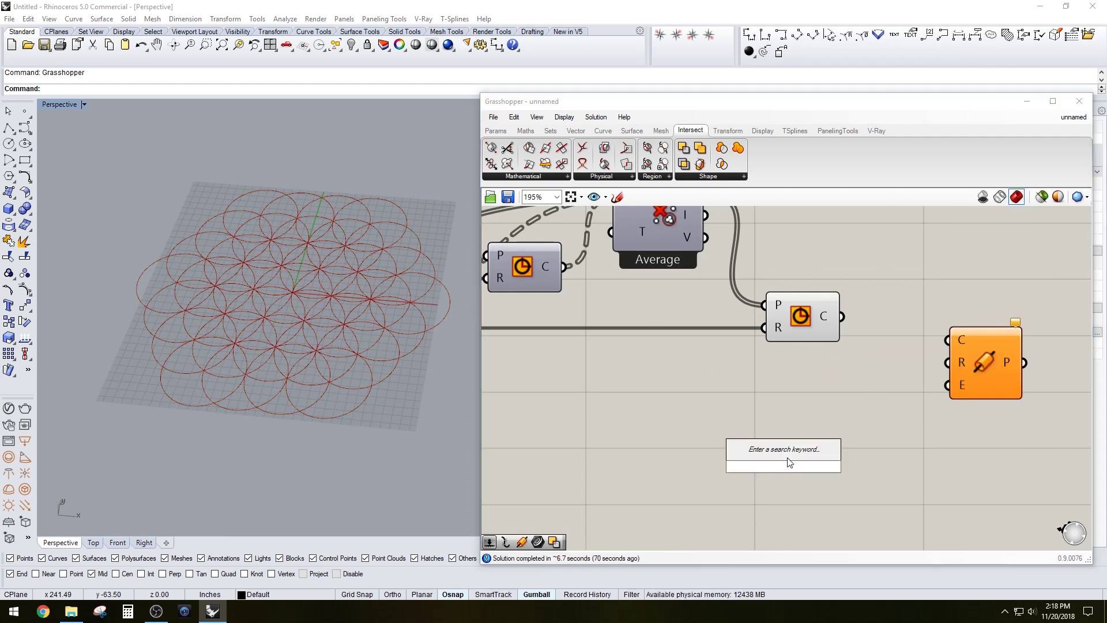
text(1.5)
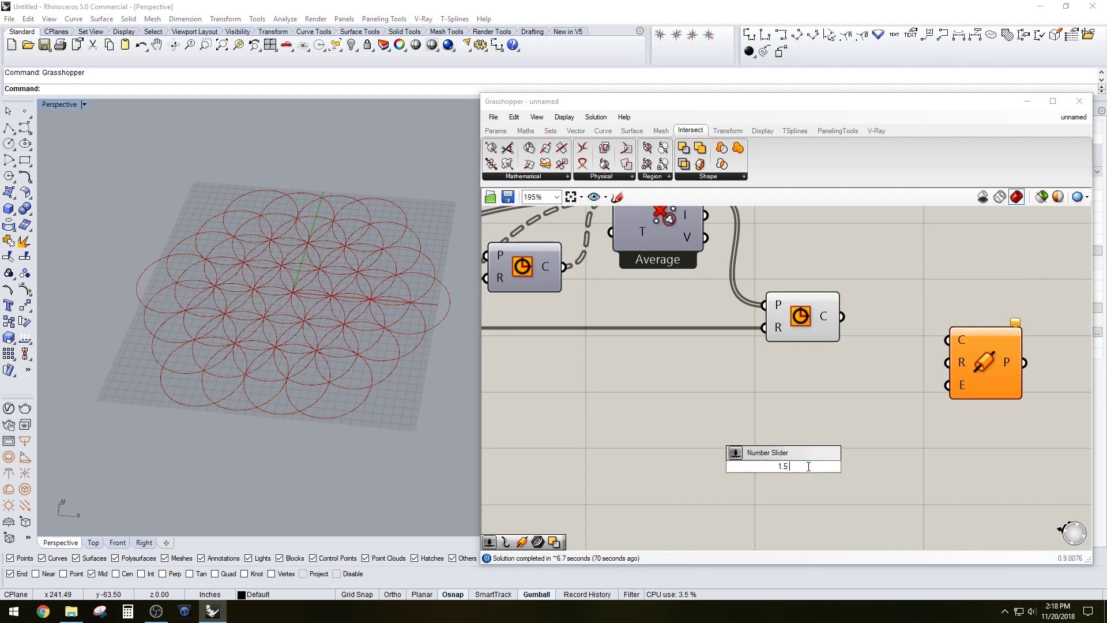
key(Return)
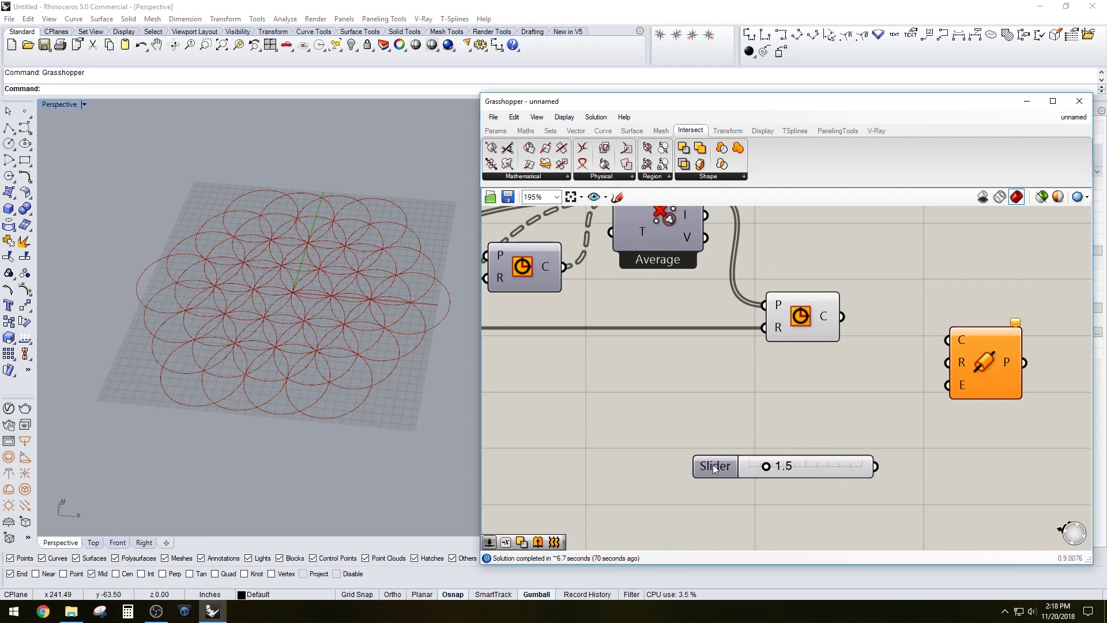
drag(718, 468, 724, 420)
drag(836, 420, 948, 363)
Feed the final circles into the Pipe's curve input and move the radius slider closer to it
drag(842, 316, 947, 339)
click(985, 361)
drag(691, 421, 742, 388)
click(1014, 267)
scroll(234, 303, up, 10)
right_drag(254, 375, 261, 264)
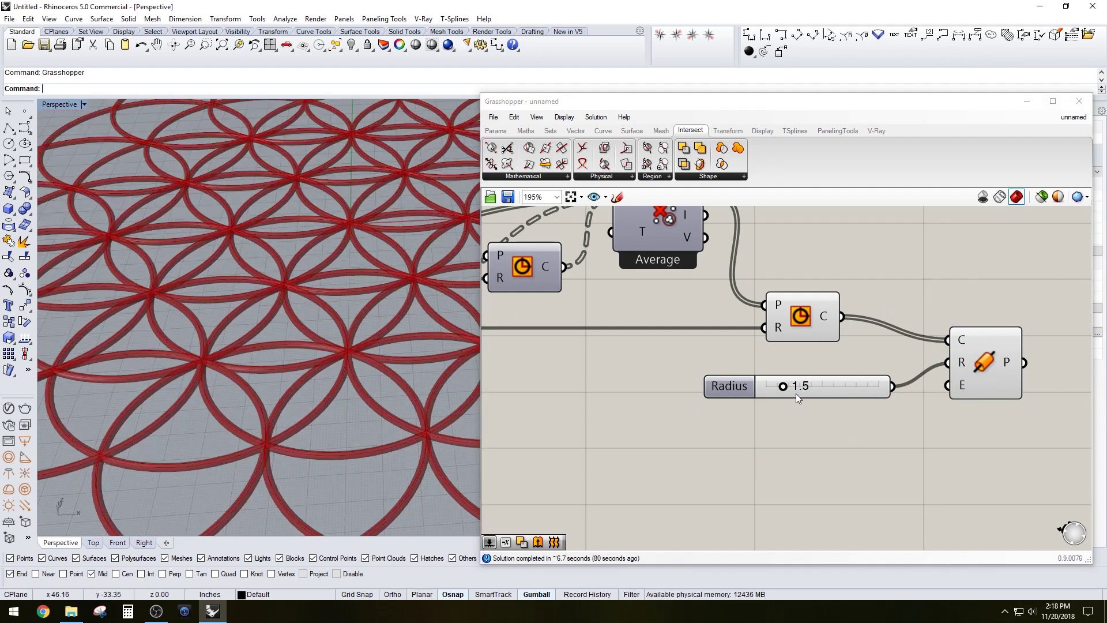
Set the pipe Radius slider to 3.4
drag(783, 386, 807, 385)
scroll(351, 328, down, 8)
scroll(358, 302, up, 12)
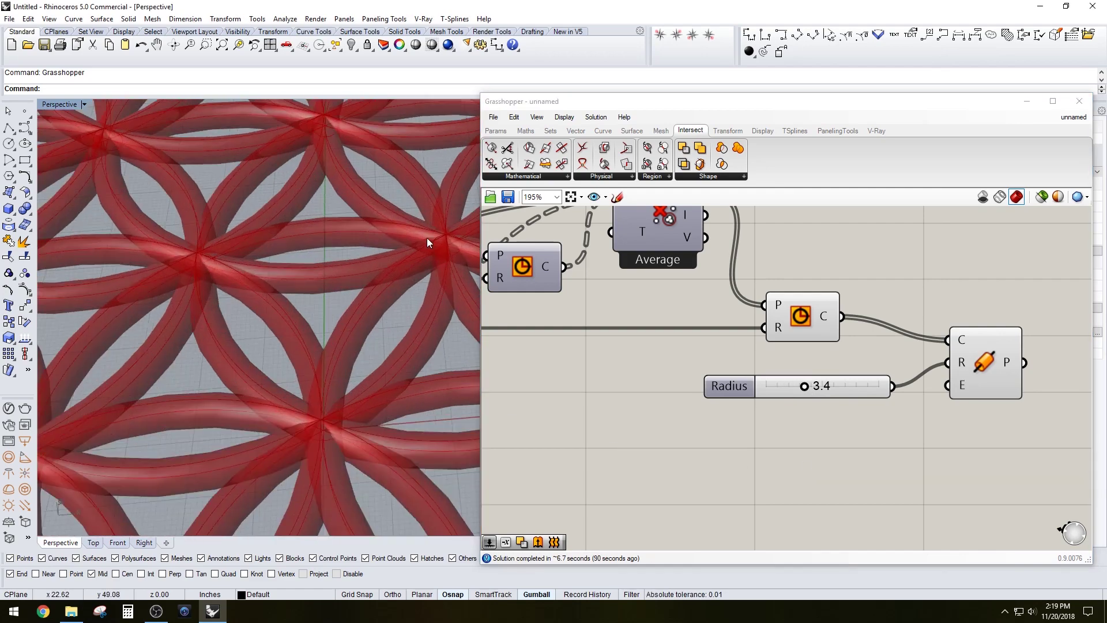
scroll(426, 238, down, 6)
Review the end cap options of the Pipe component's E input and examine the piped pattern
right_drag(955, 446, 809, 430)
scroll(809, 430, down, 2)
scroll(784, 391, up, 3)
right_click(843, 396)
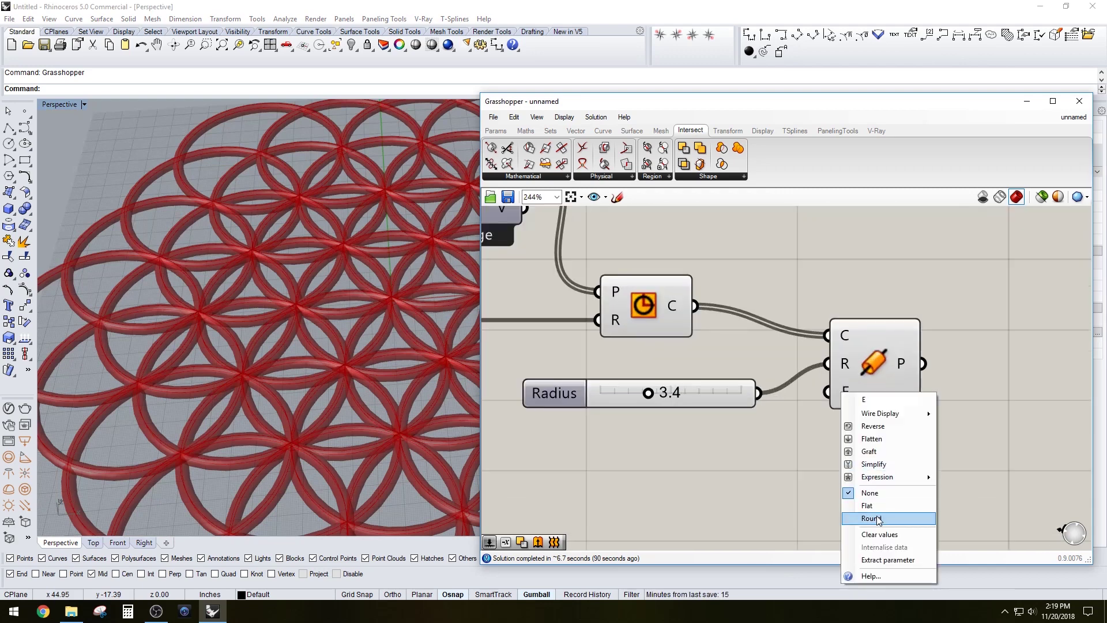
click(694, 506)
scroll(153, 314, down, 5)
scroll(239, 314, up, 5)
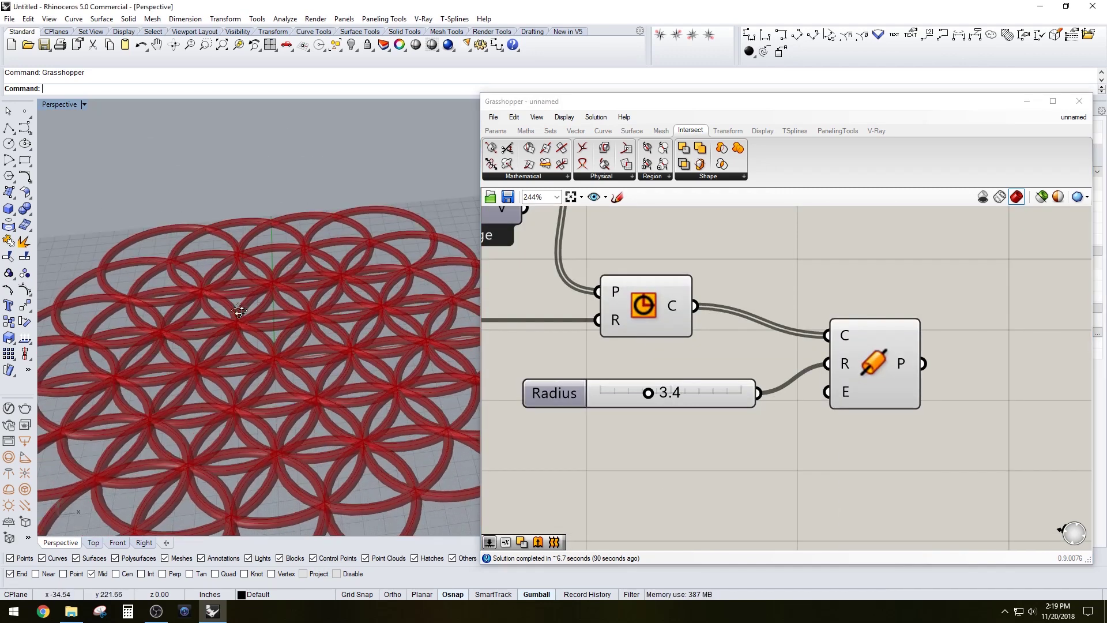
scroll(334, 279, down, 3)
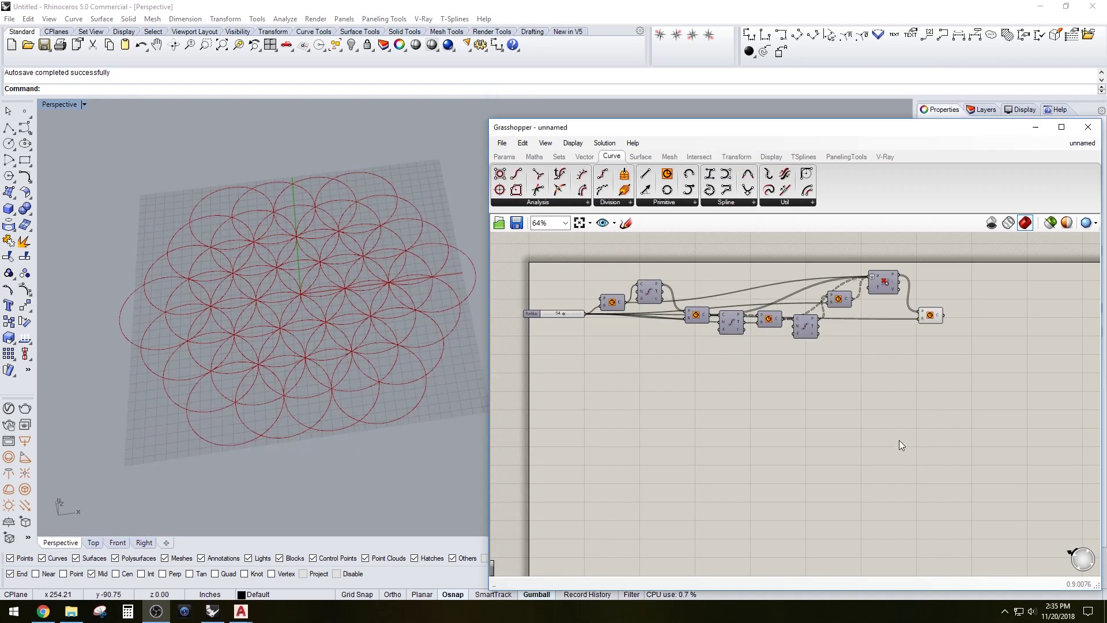
Lower the circles' Radius slider slightly
scroll(532, 315, up, 2)
click(528, 330)
drag(584, 330, 583, 330)
Add a curve Offset component and feed the final circles into its curve input
scroll(905, 442, up, 3)
double_click(972, 403)
text(off)
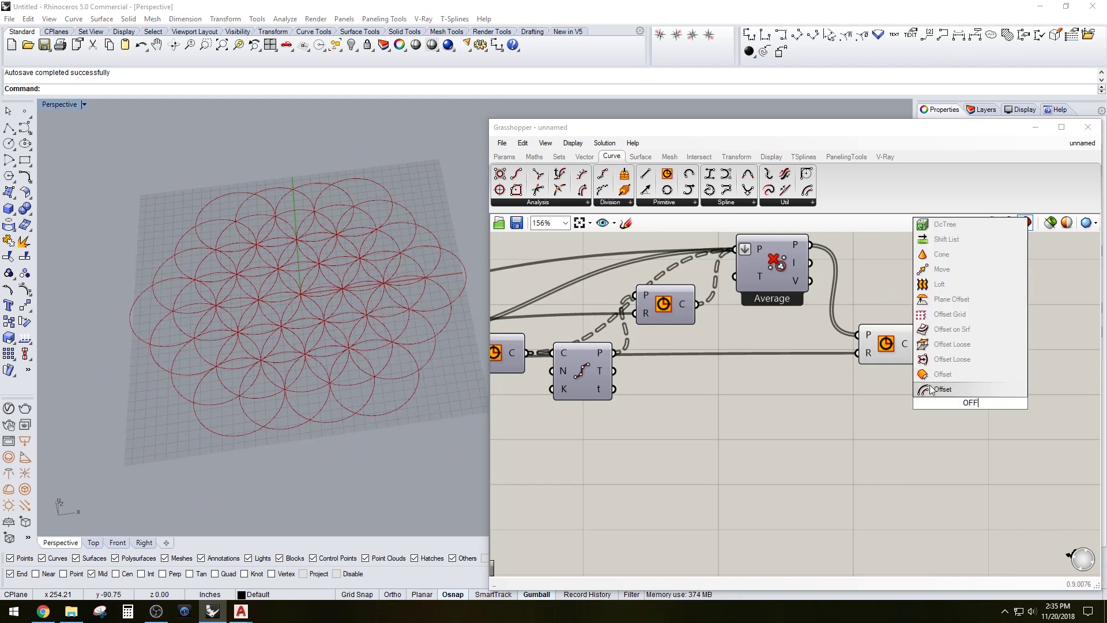
click(956, 388)
drag(920, 348, 940, 375)
Add a number slider set to 2 and connect it to the Offset component's distance input
double_click(873, 414)
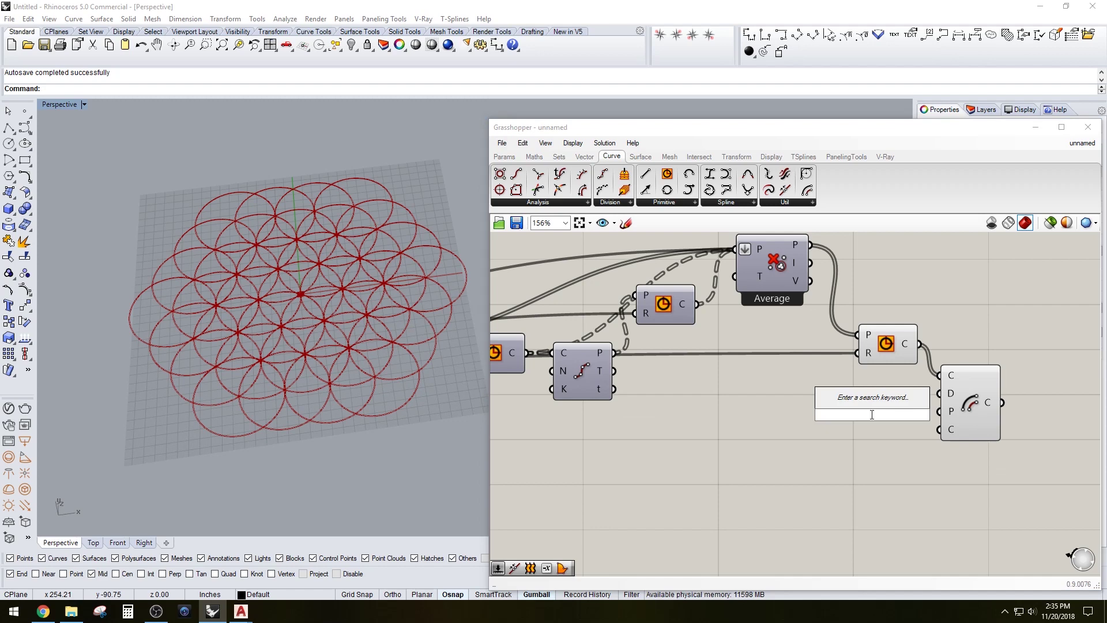
text(2)
key(Return)
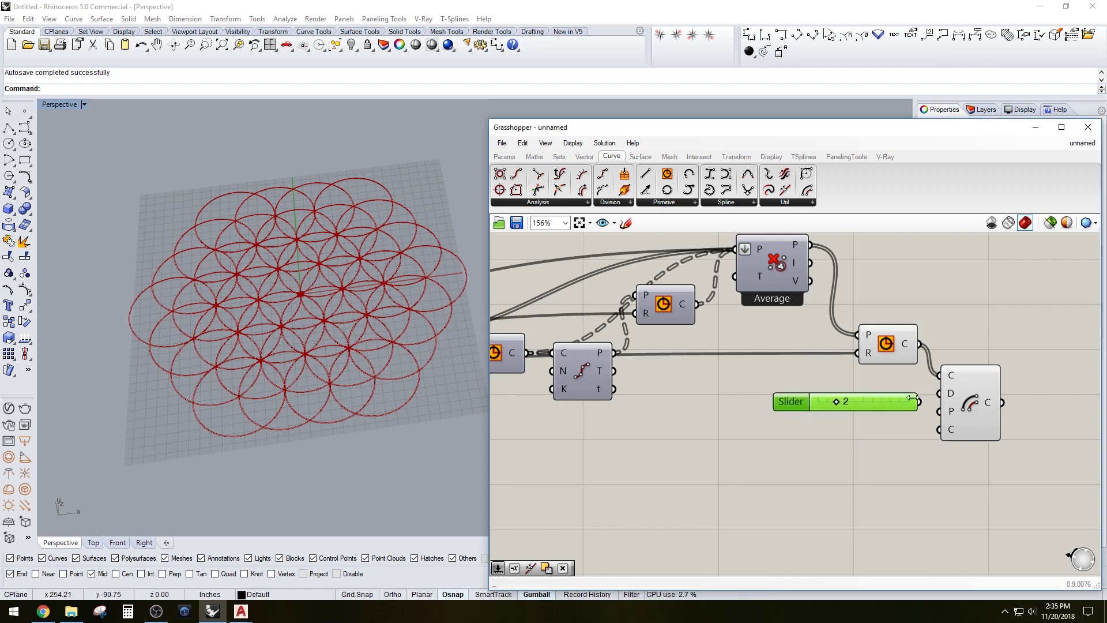
drag(921, 404, 1005, 408)
scroll(370, 369, up, 3)
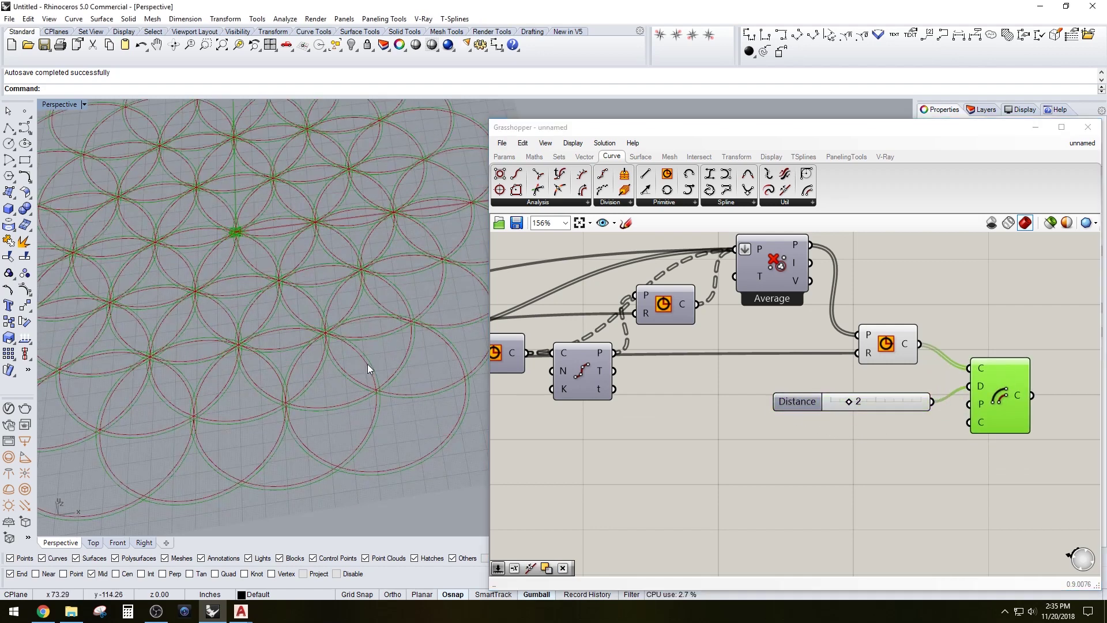
Compare the original circles with their offset copies by highlighting the Circle and Offset components in turn
right_drag(369, 365, 369, 374)
click(981, 524)
click(889, 349)
click(1015, 393)
click(1006, 398)
shift+click(903, 332)
click(934, 378)
Make room beside the Distance slider and add a Negative component below the Offset component
drag(803, 402, 716, 439)
double_click(867, 459)
double_click(885, 458)
text(neg)
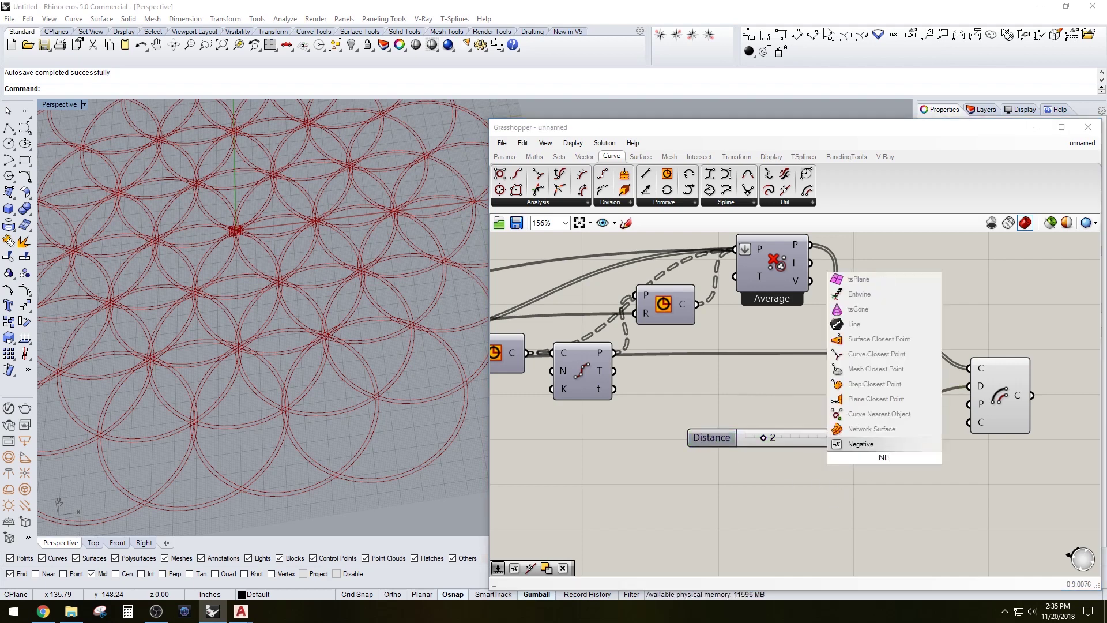
click(863, 445)
Route the distance slider through the Negative component into the Offset's distance input
drag(718, 439, 689, 451)
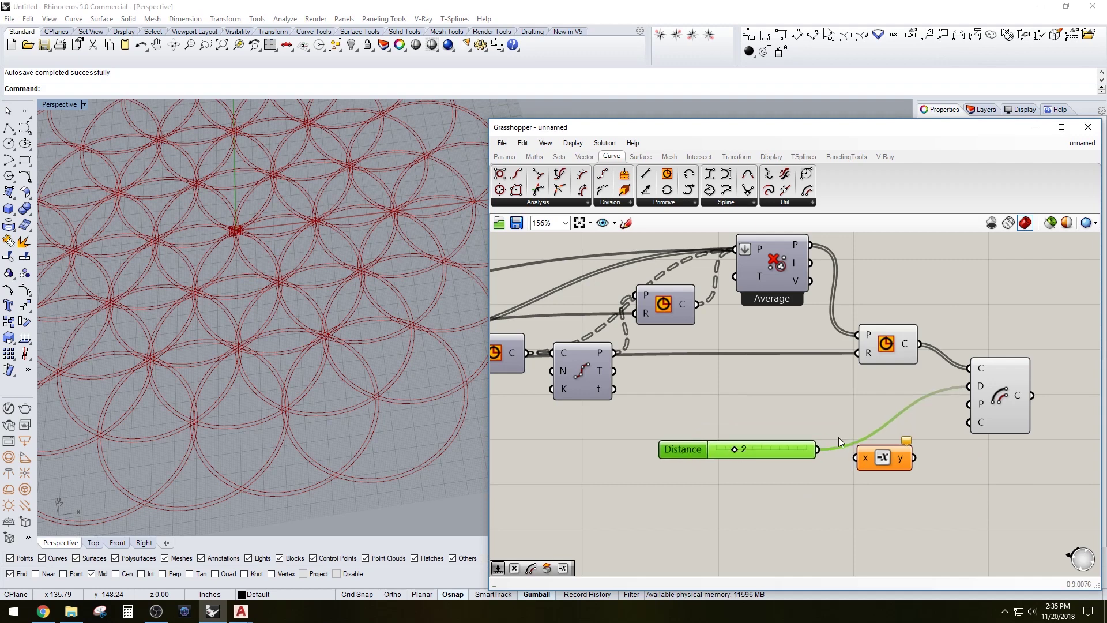
drag(817, 449, 854, 457)
drag(876, 456, 970, 386)
Line up the Negative component with the Offset's distance input and move its Value slider lower and farther away
drag(929, 486, 709, 436)
drag(880, 451, 906, 403)
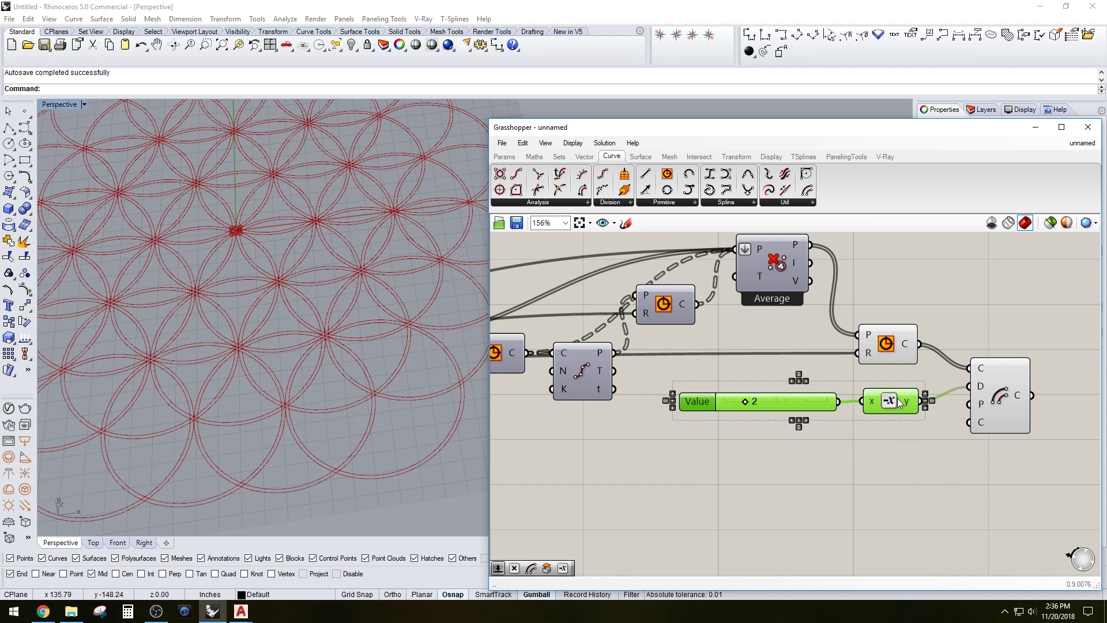
click(697, 430)
scroll(830, 428, down, 2)
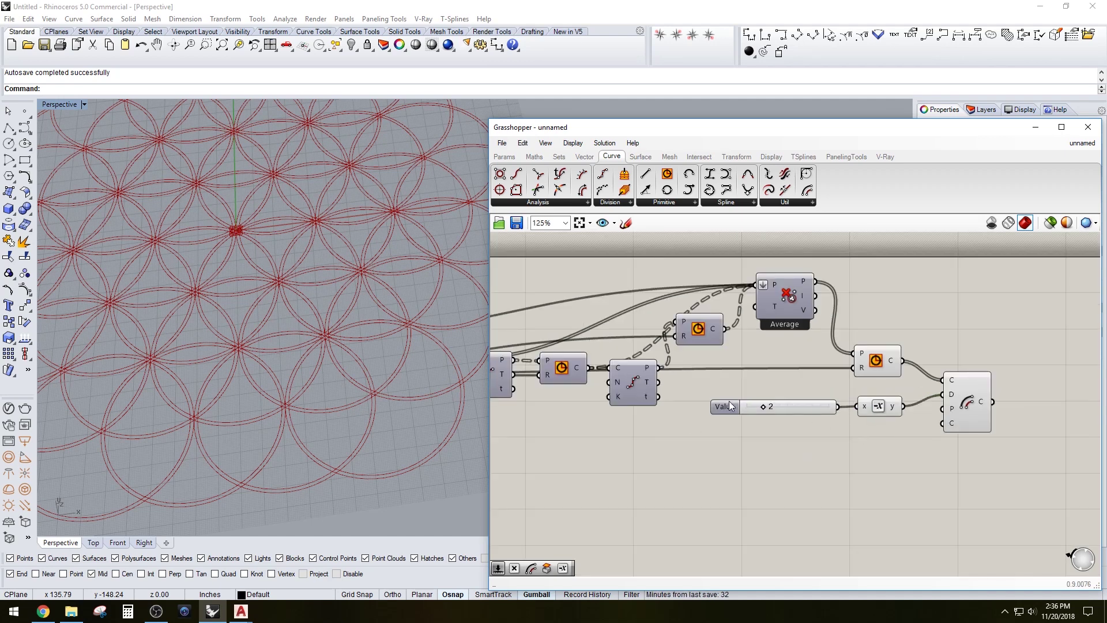
drag(728, 410, 683, 450)
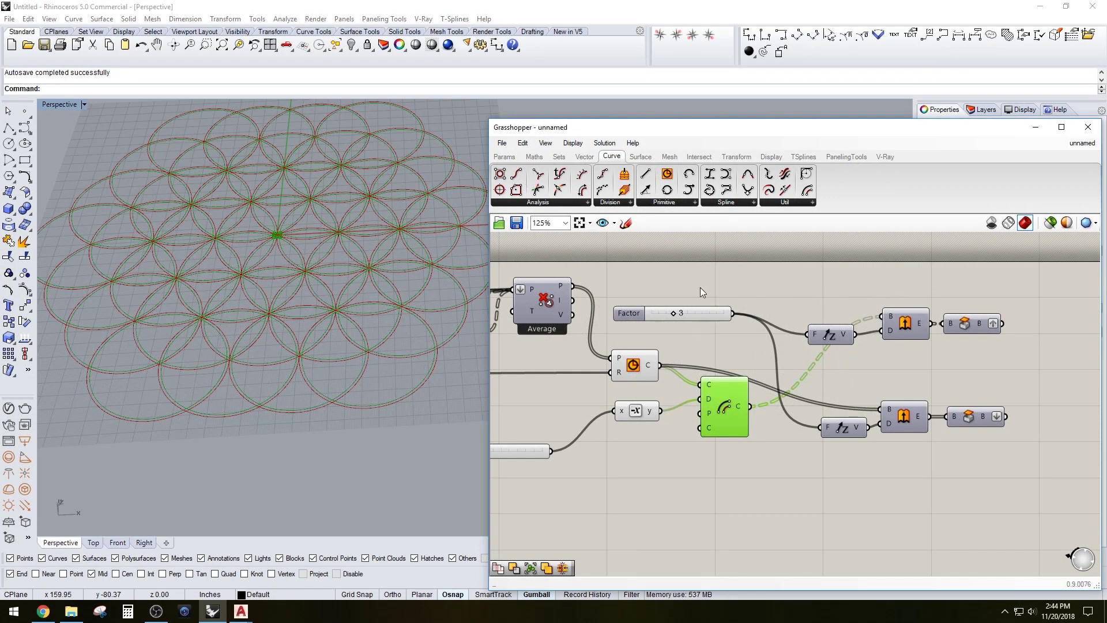
Add a Solid Difference component beyond the two capped extrusion branches
right_drag(678, 274, 812, 312)
click(777, 397)
right_drag(1048, 311, 915, 285)
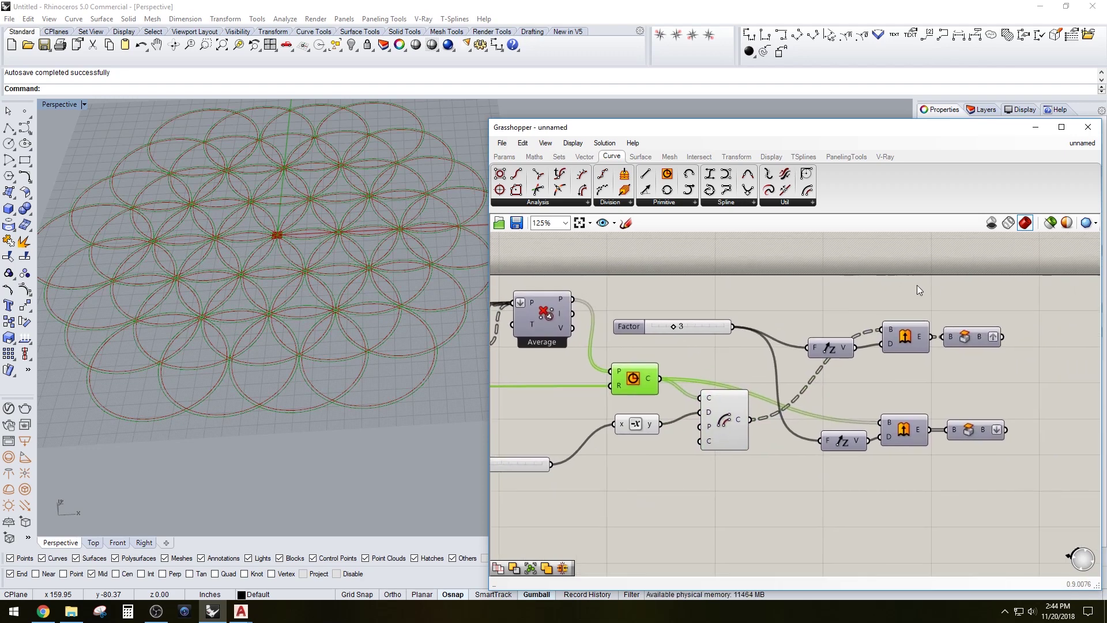
double_click(915, 285)
double_click(990, 303)
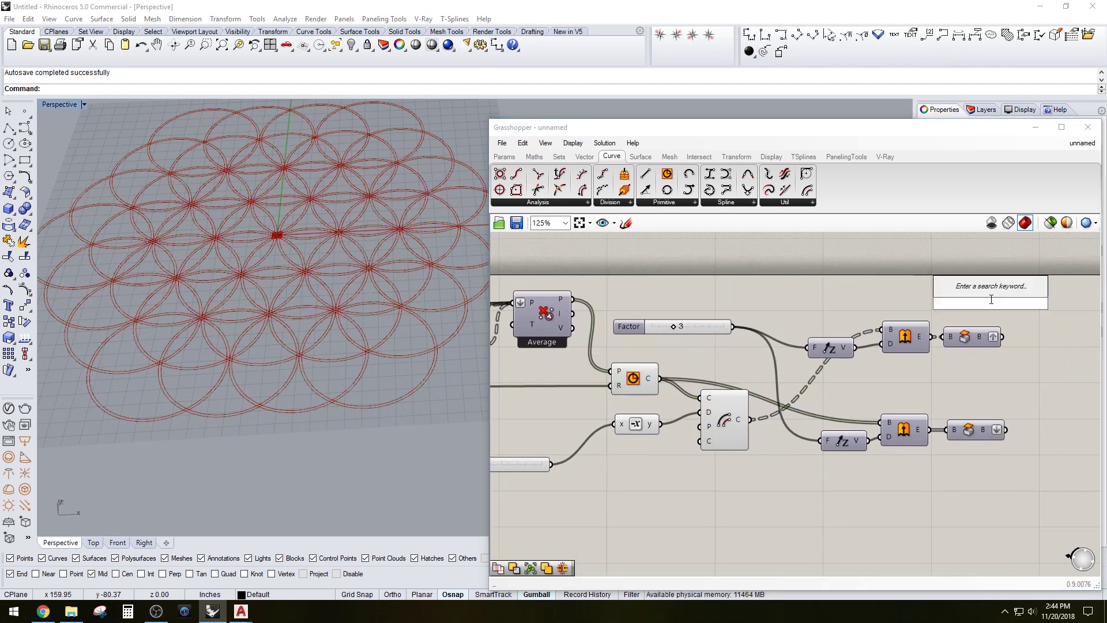
text(DIF)
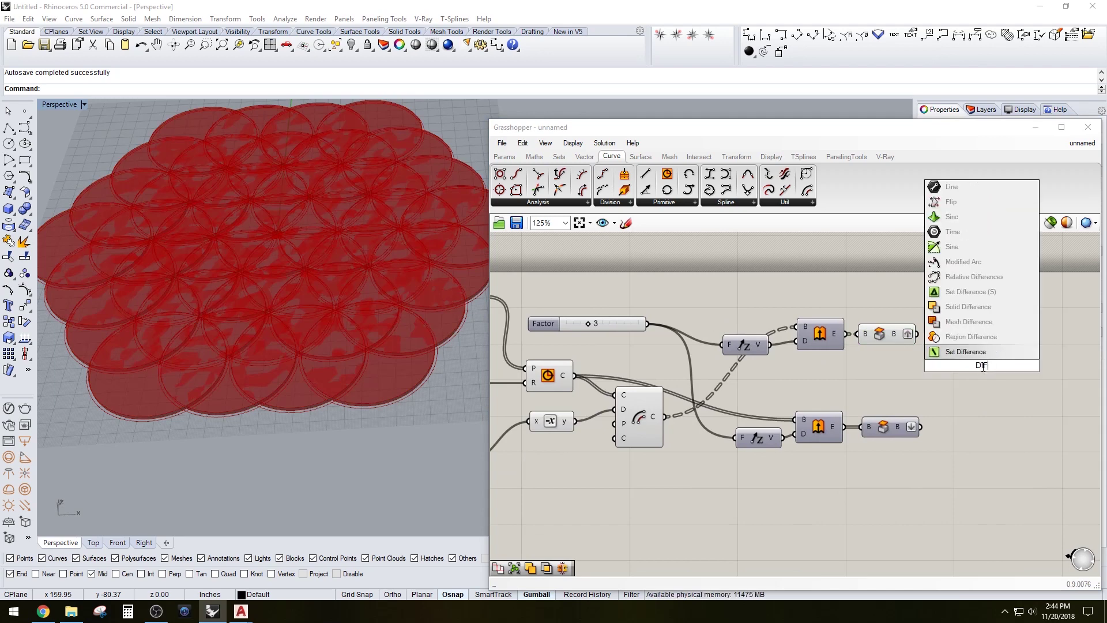
click(964, 306)
drag(972, 376, 977, 371)
Turn on the viewport preview of the lower Cap Holes component
click(883, 428)
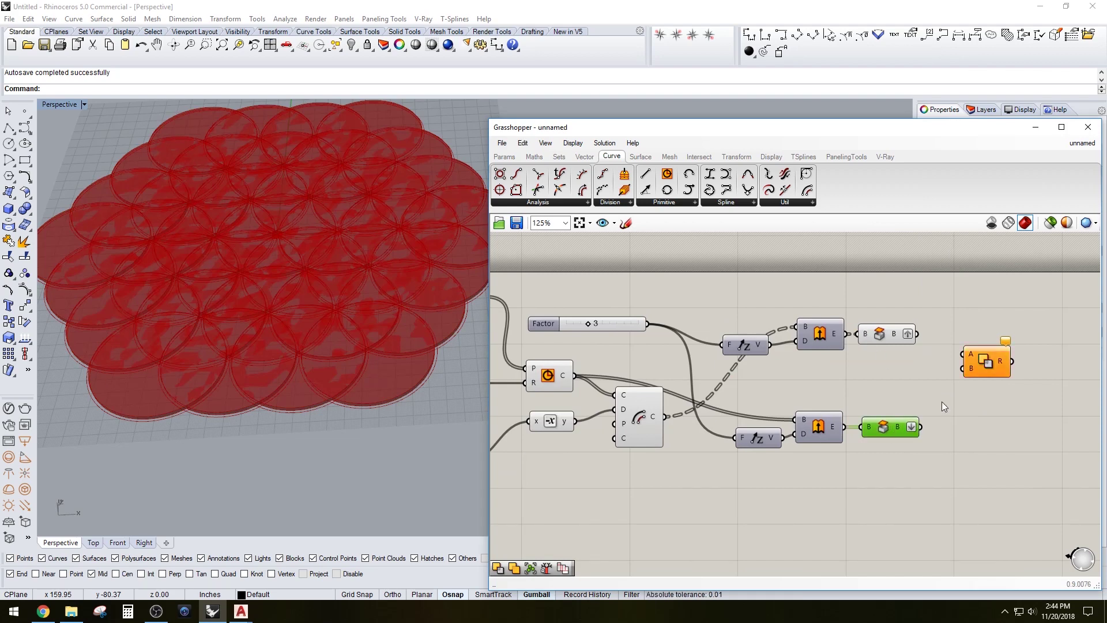
right_click(888, 430)
click(910, 452)
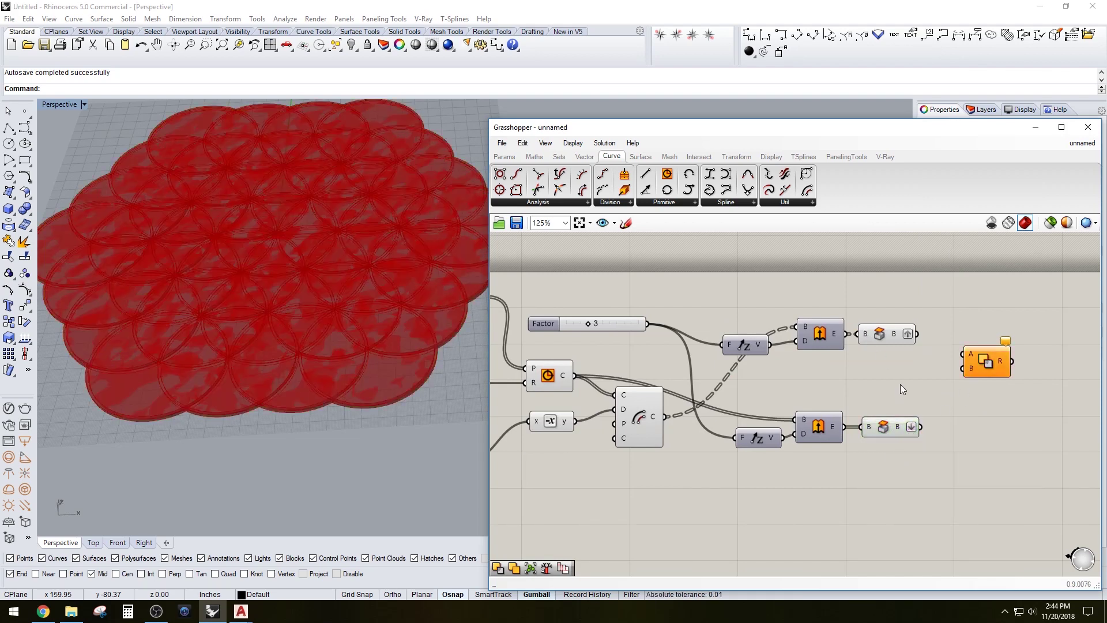
Connect the lower capped extrusions to Solid Difference input A and the upper ones to input B
drag(920, 427, 956, 375)
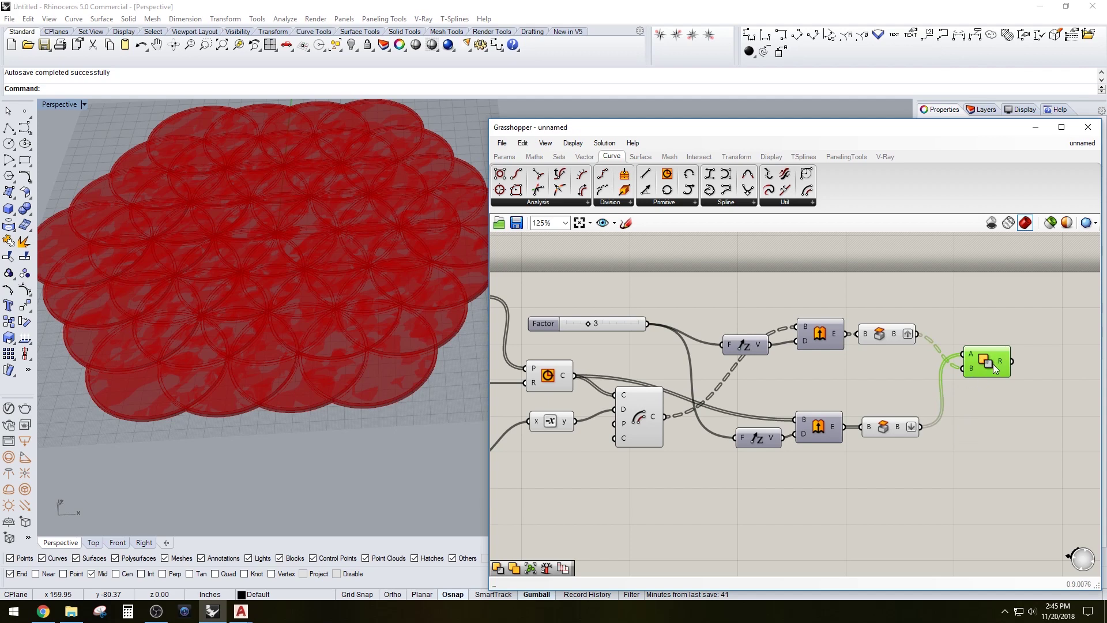
drag(997, 376, 989, 388)
click(915, 389)
Turn off the viewport preview of both Cap Holes components
drag(911, 465, 893, 332)
middle_click(936, 332)
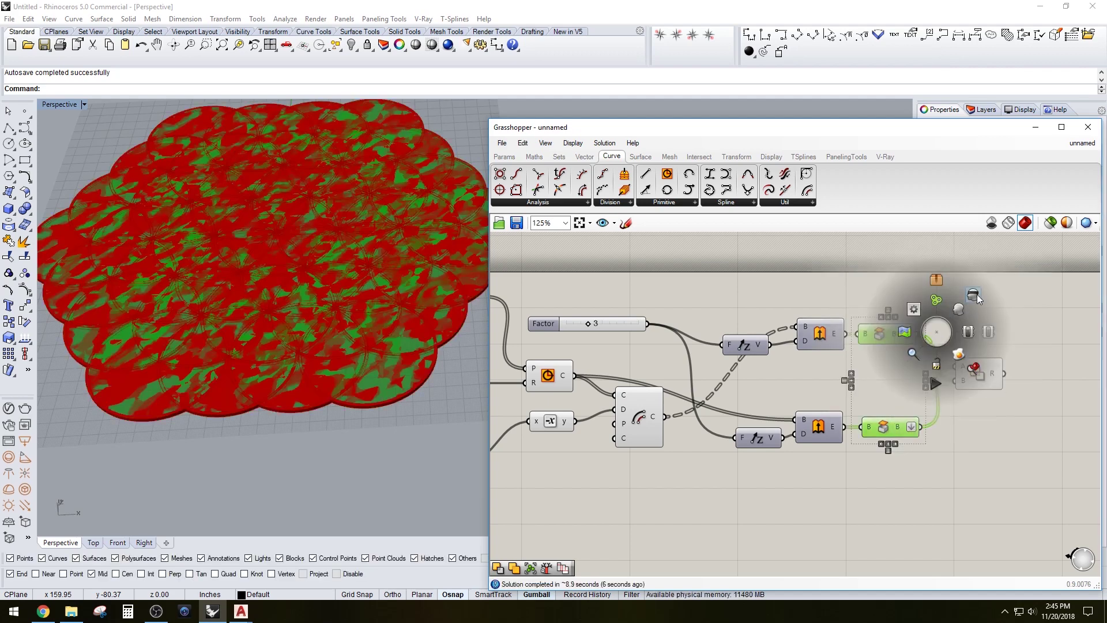
click(976, 295)
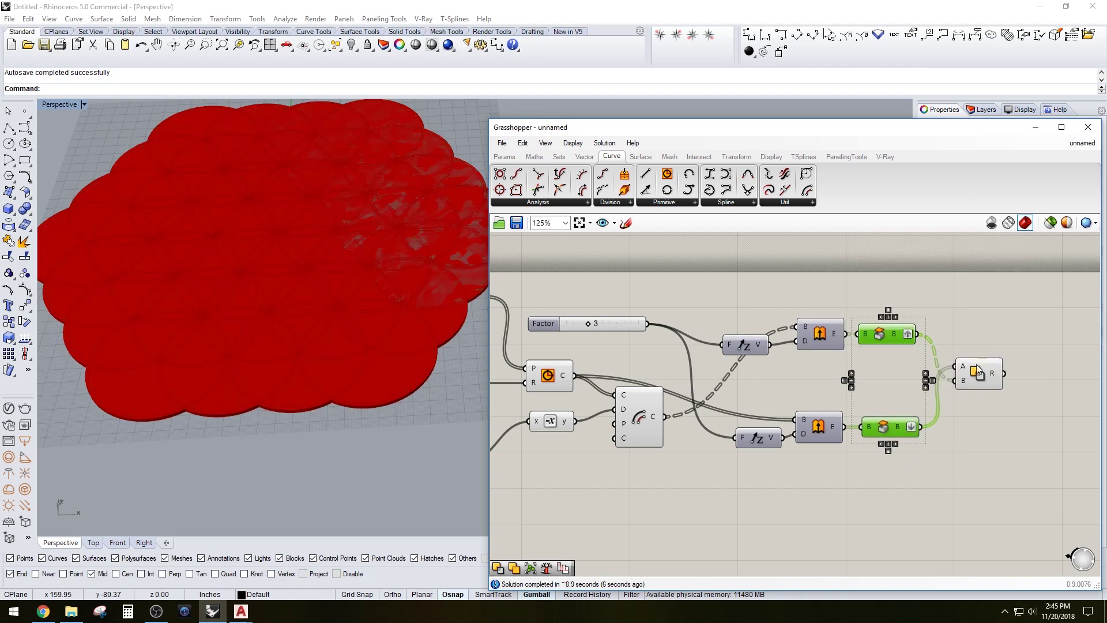
Change the lower Cap Holes output from Flatten to Graft
right_click(915, 433)
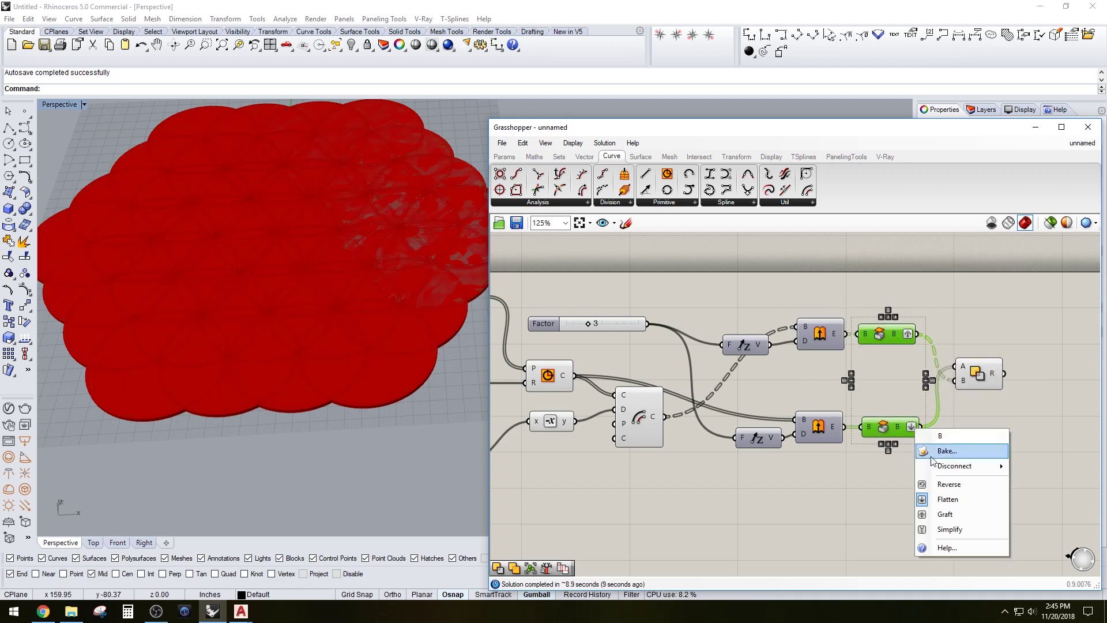
click(927, 510)
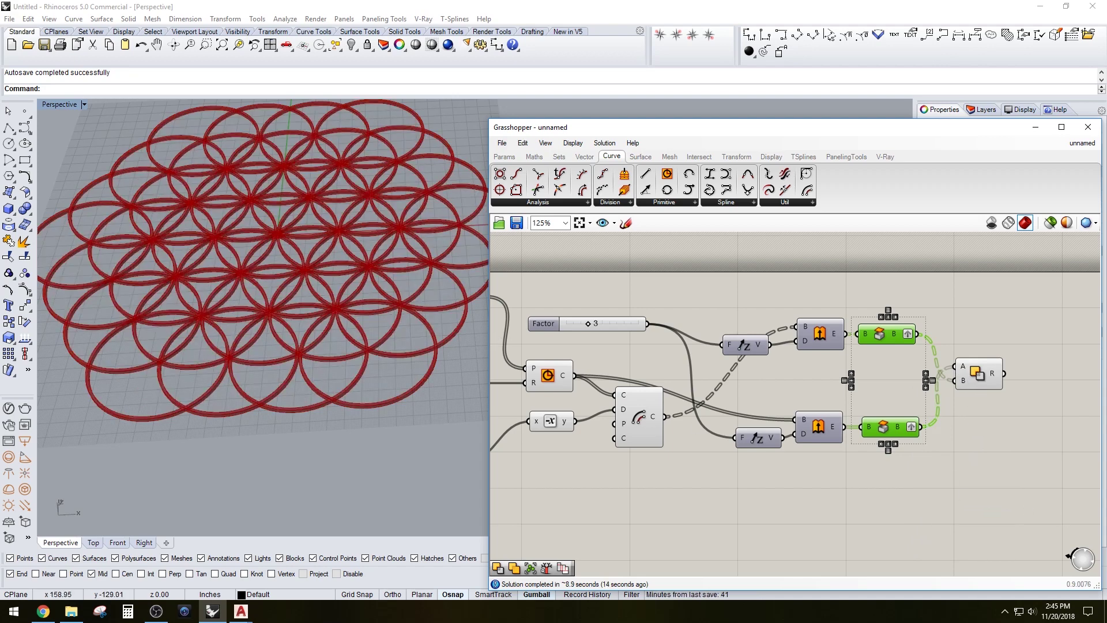
click(1011, 478)
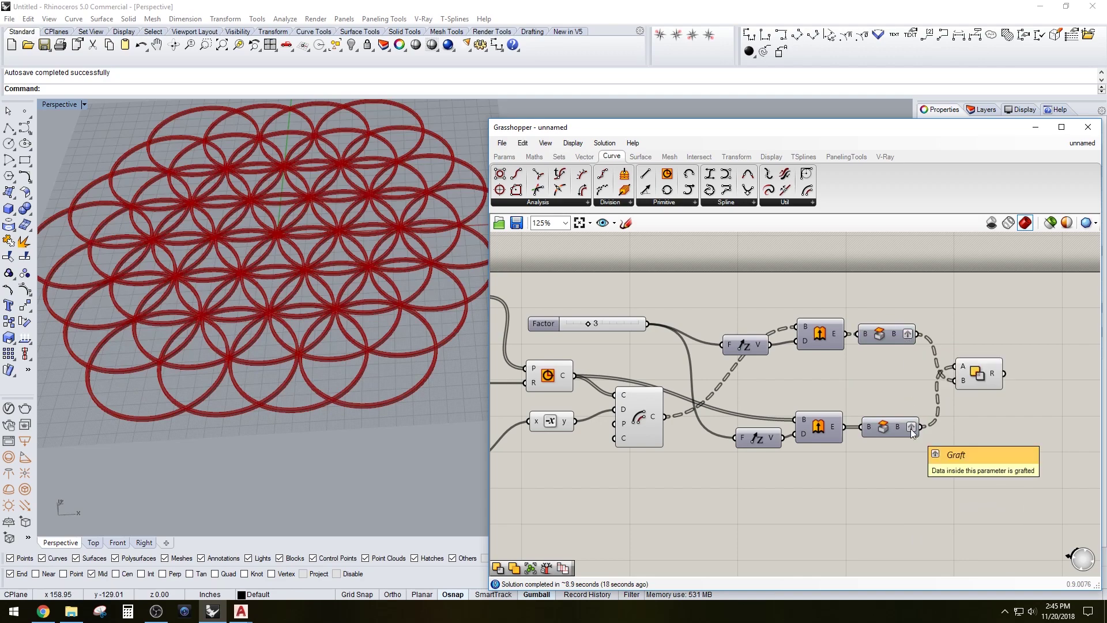
Set the extrusion Factor slider to 8
right_drag(314, 309, 332, 340)
scroll(256, 211, up, 7)
right_drag(630, 438, 774, 454)
scroll(735, 346, up, 3)
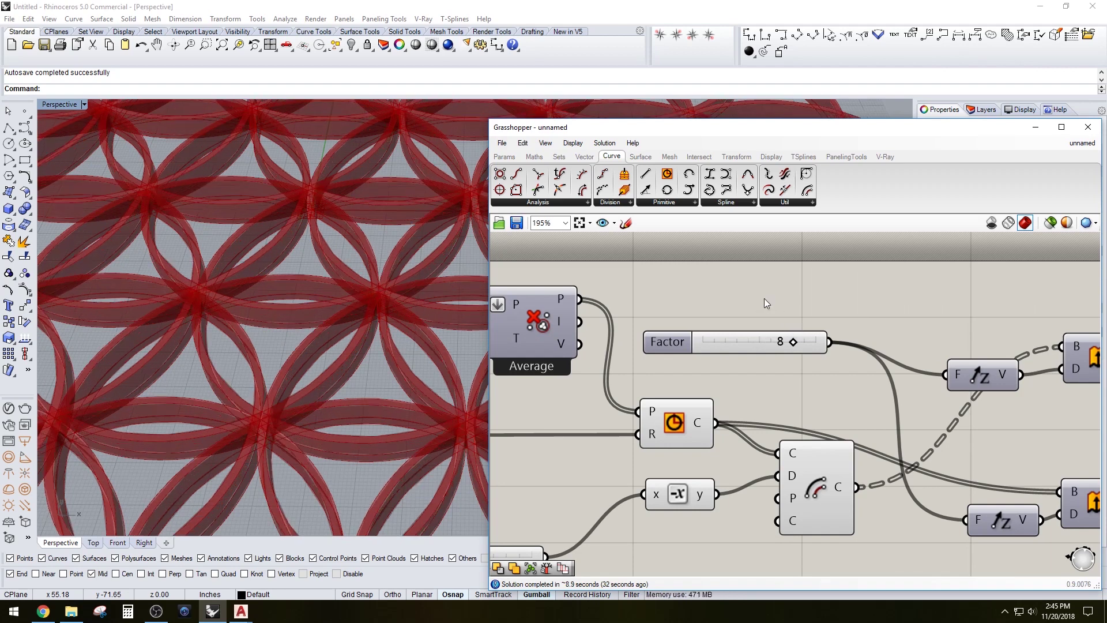
Set the offset Value slider to 3 and inspect the whole ring pattern
scroll(765, 298, down, 5)
right_drag(242, 271, 268, 378)
scroll(639, 405, up, 3)
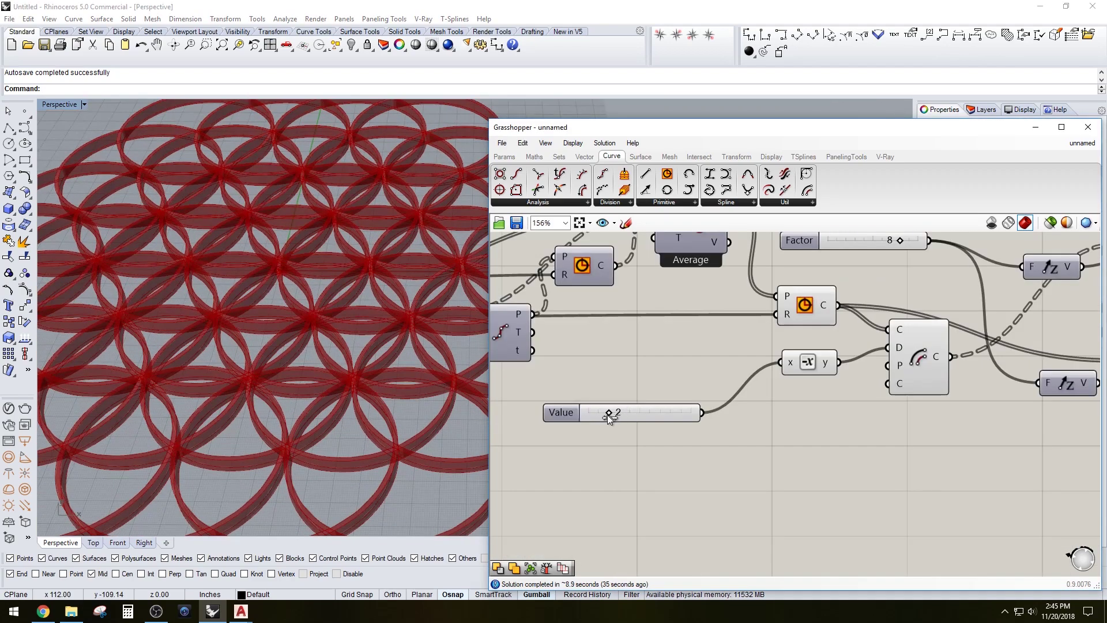
drag(614, 413, 619, 415)
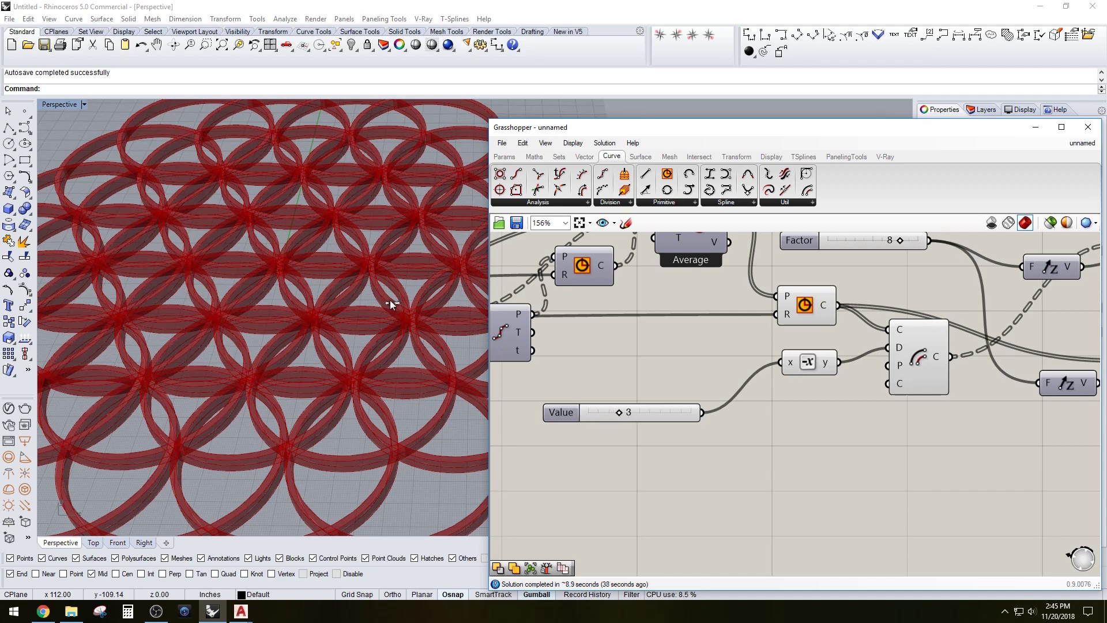
scroll(390, 311, down, 6)
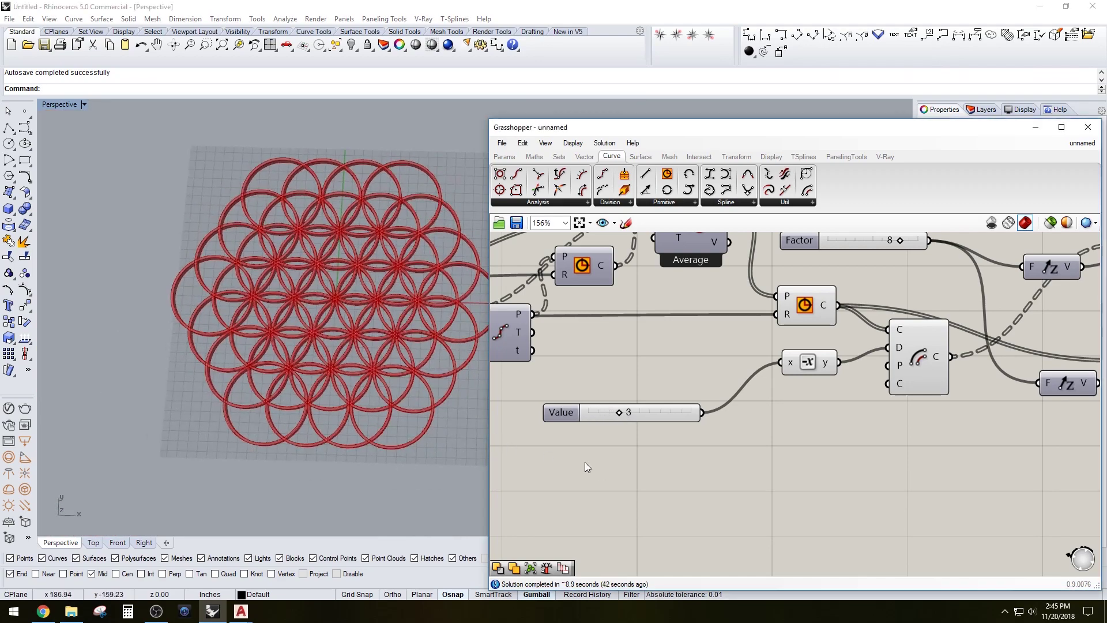
scroll(358, 306, up, 4)
mouse_move(358, 305)
right_down()
mouse_move(346, 271)
mouse_move(343, 297)
right_up()
scroll(343, 297, down, 2)
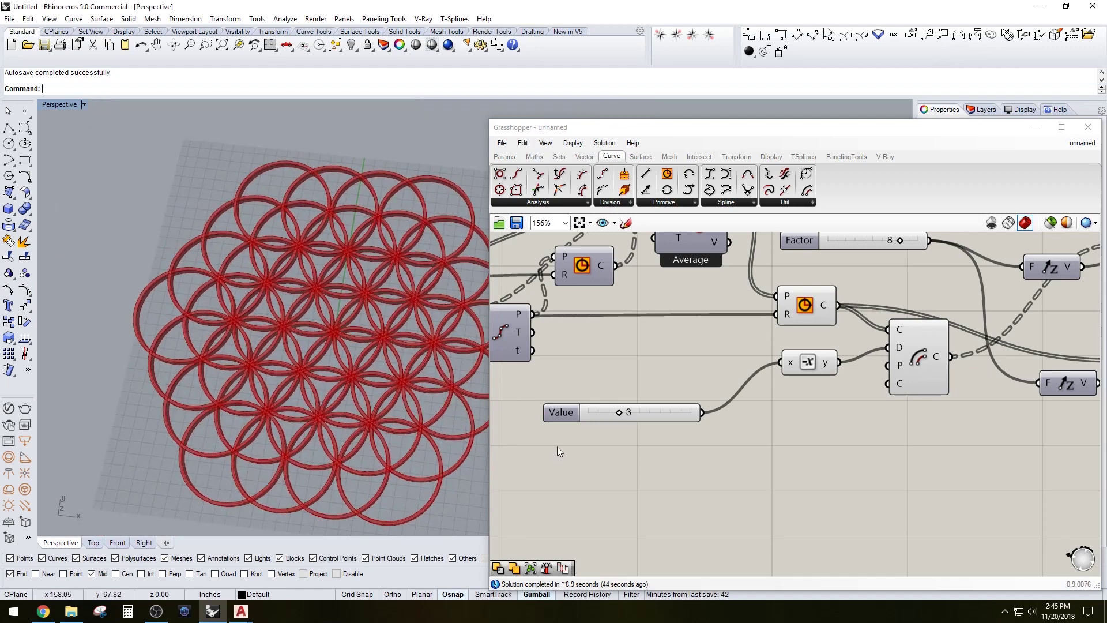
click(794, 485)
scroll(859, 472, down, 1)
right_drag(859, 473, 672, 425)
scroll(351, 340, down, 4)
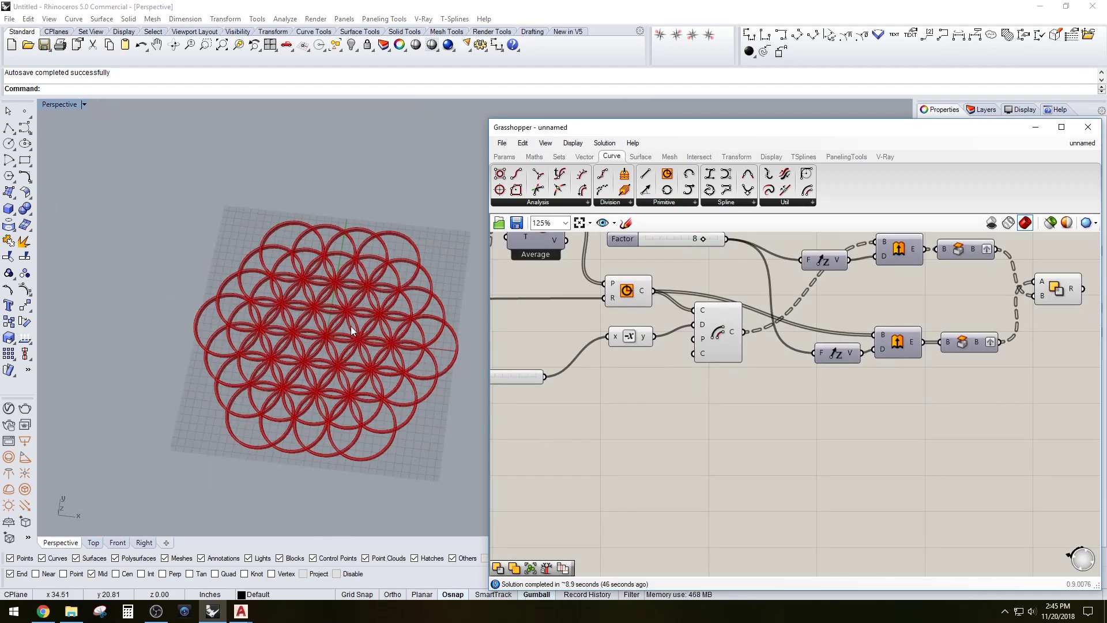
scroll(350, 324, up, 3)
right_drag(351, 324, 375, 331)
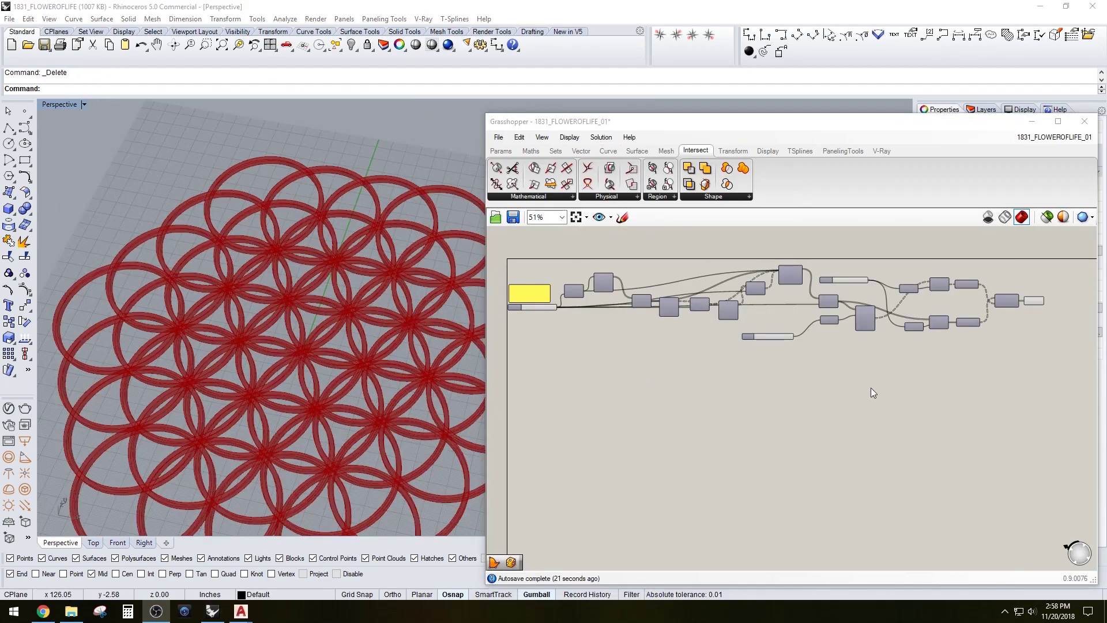
Turn off the viewport preview of the final Group component holding the subtracted rings
click(870, 388)
scroll(1066, 297, up, 4)
right_drag(1067, 296, 999, 345)
scroll(998, 344, up, 3)
right_drag(792, 415, 934, 372)
scroll(853, 352, down, 4)
right_drag(663, 366, 748, 349)
click(1014, 317)
middle_click(1015, 317)
click(1049, 280)
Check the division points of the Divide Curve feeding Cull Duplicates by switching its viewport preview on and off
right_drag(530, 316, 766, 341)
right_drag(651, 358, 733, 324)
scroll(734, 324, up, 2)
right_click(735, 327)
click(740, 342)
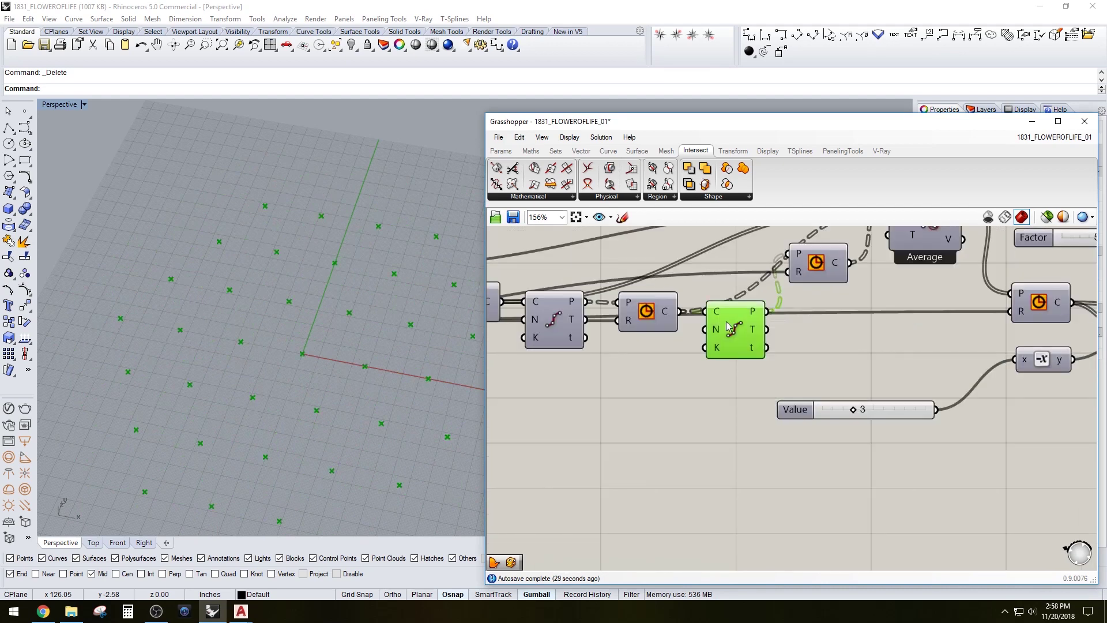
right_click(727, 321)
click(736, 345)
Turn on the viewport preview of the averaging Cull Duplicates component
right_drag(850, 335, 690, 375)
click(719, 384)
right_click(770, 260)
click(801, 279)
Add a Sphere component above the extrusion branch, using the culled duplicate-free points as its base
scroll(805, 299, down, 3)
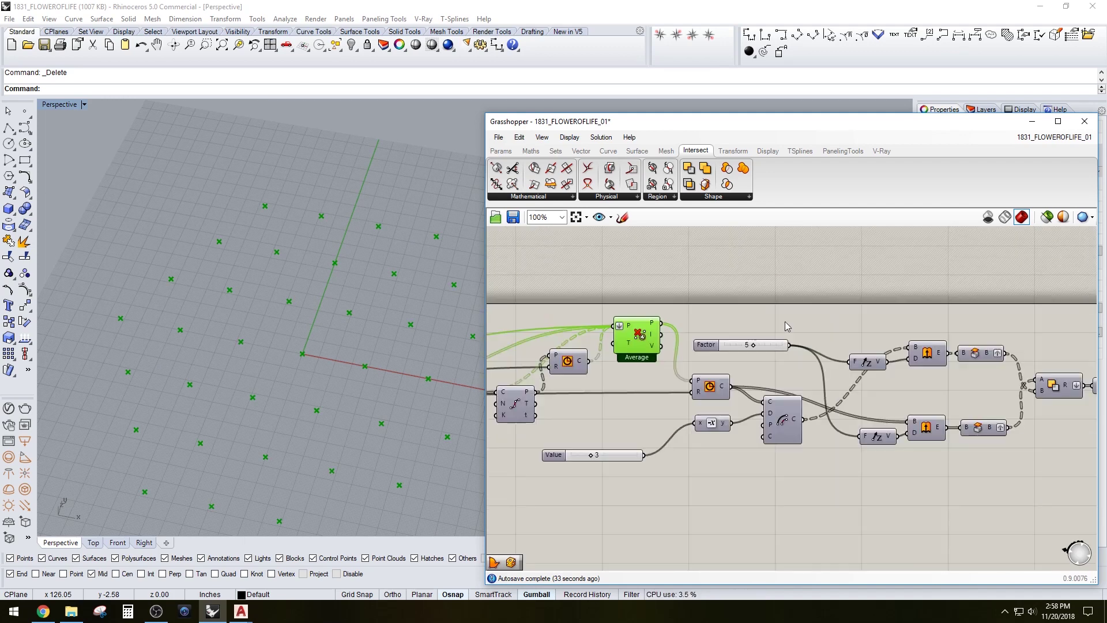
click(805, 299)
scroll(782, 309, down, 2)
double_click(787, 324)
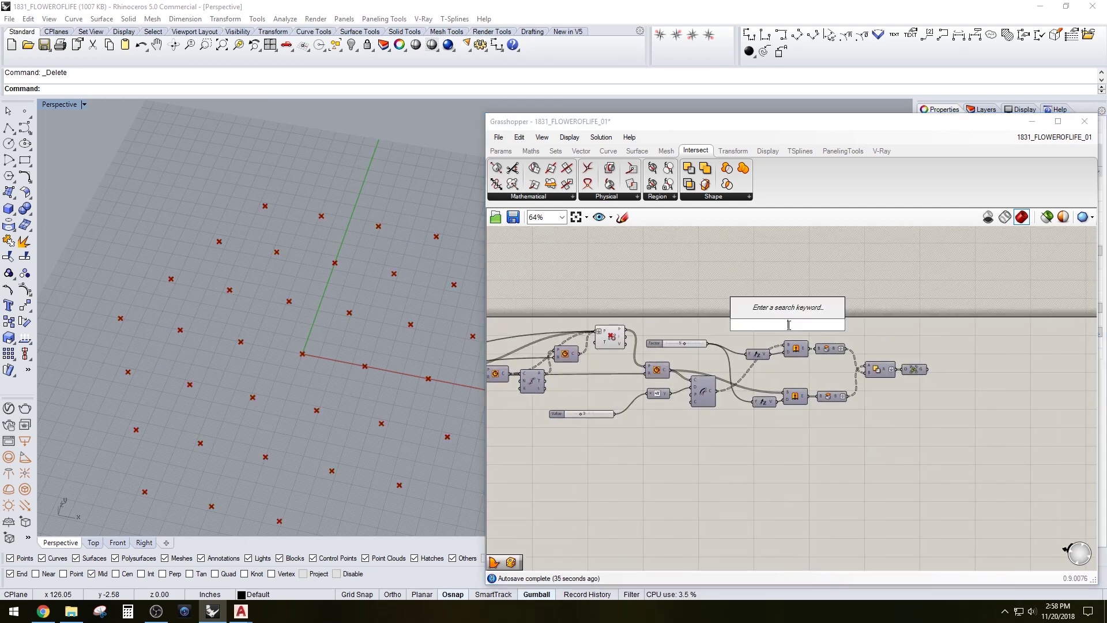
text(SPHERE)
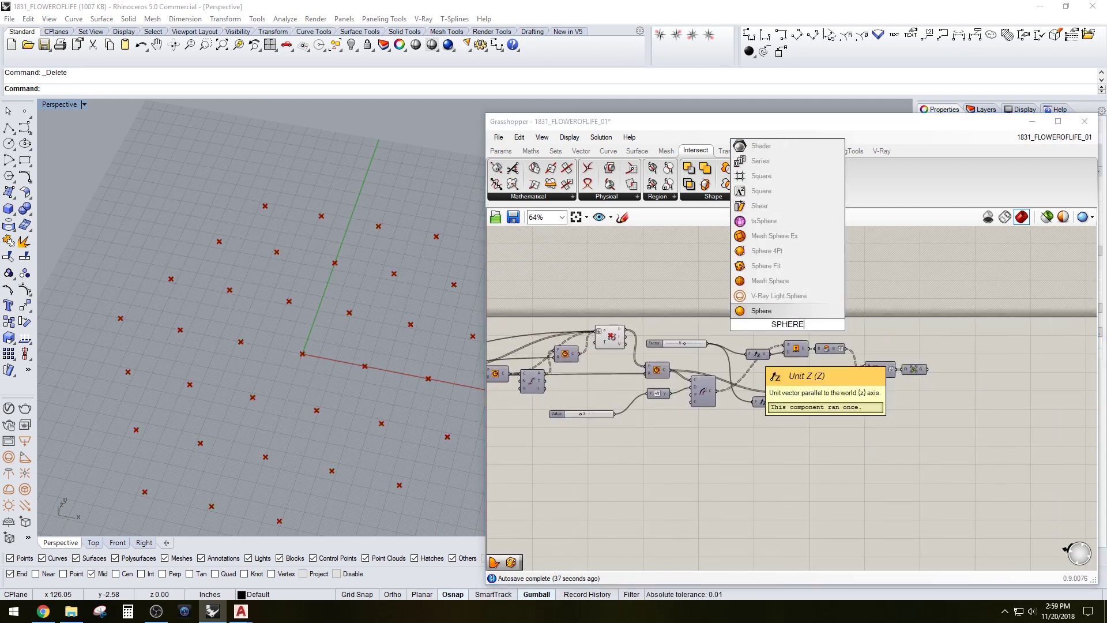
click(759, 311)
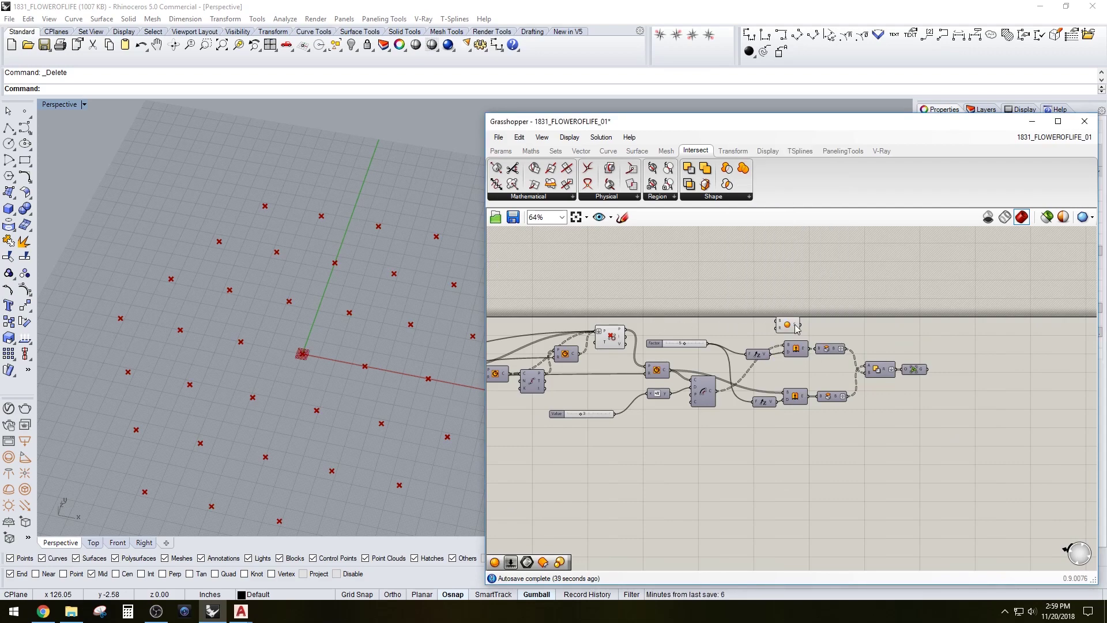
Add a number slider set to 12 and connect it to the Sphere component's radius input
double_click(832, 319)
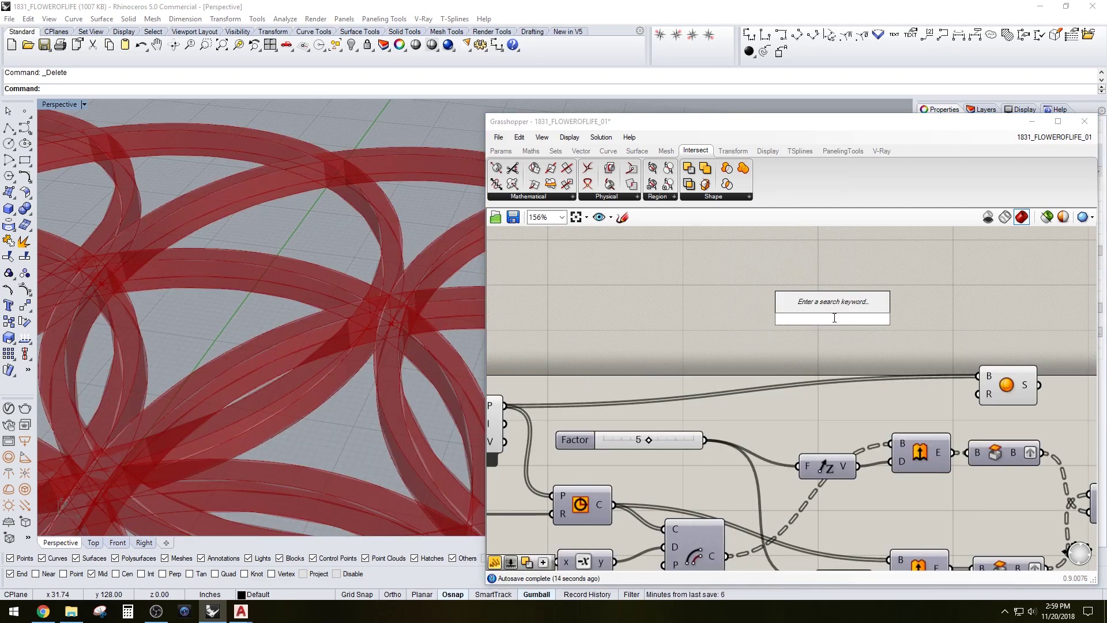
text(12)
key(Return)
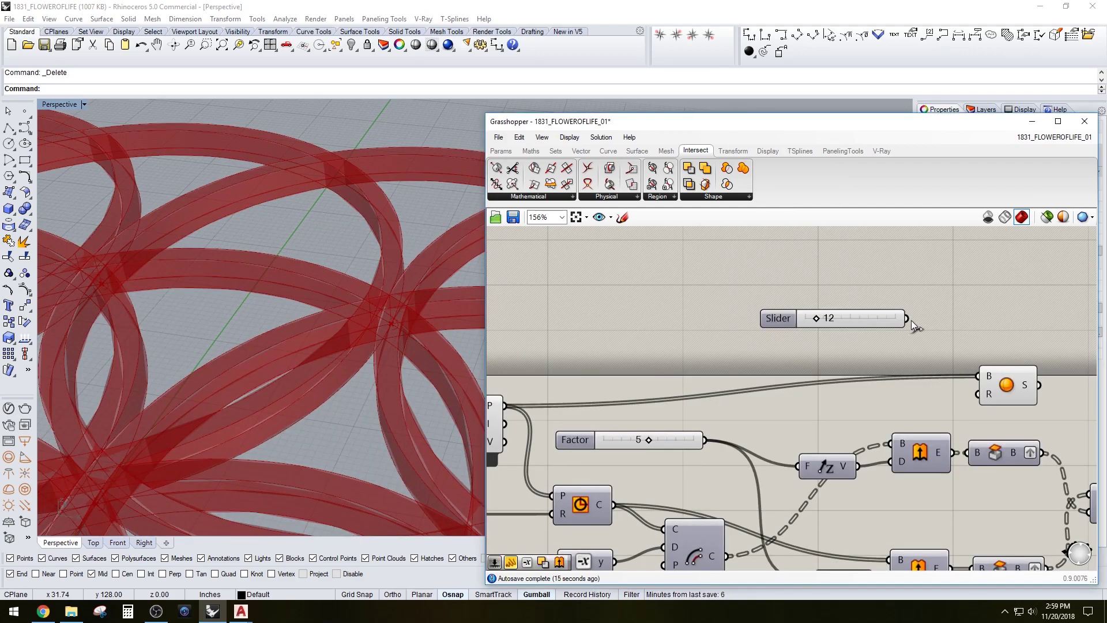
drag(907, 319, 979, 394)
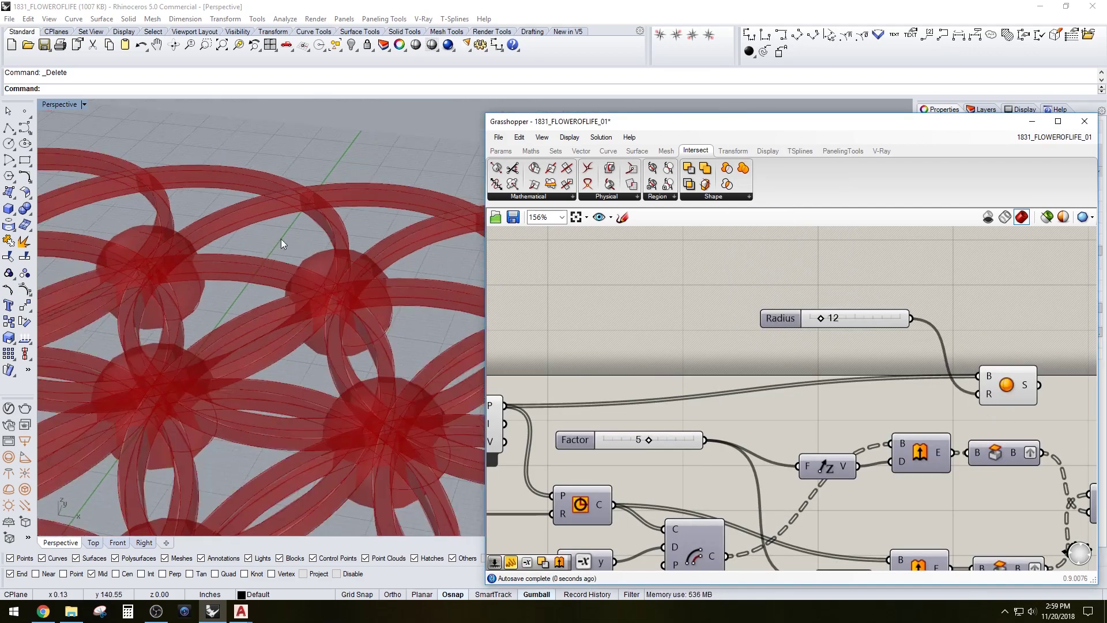
Move the Radius slider beside the Sphere component and inspect the spheres at the circle intersections
scroll(297, 267, down, 10)
right_drag(290, 230, 305, 317)
scroll(295, 272, up, 2)
scroll(304, 316, up, 2)
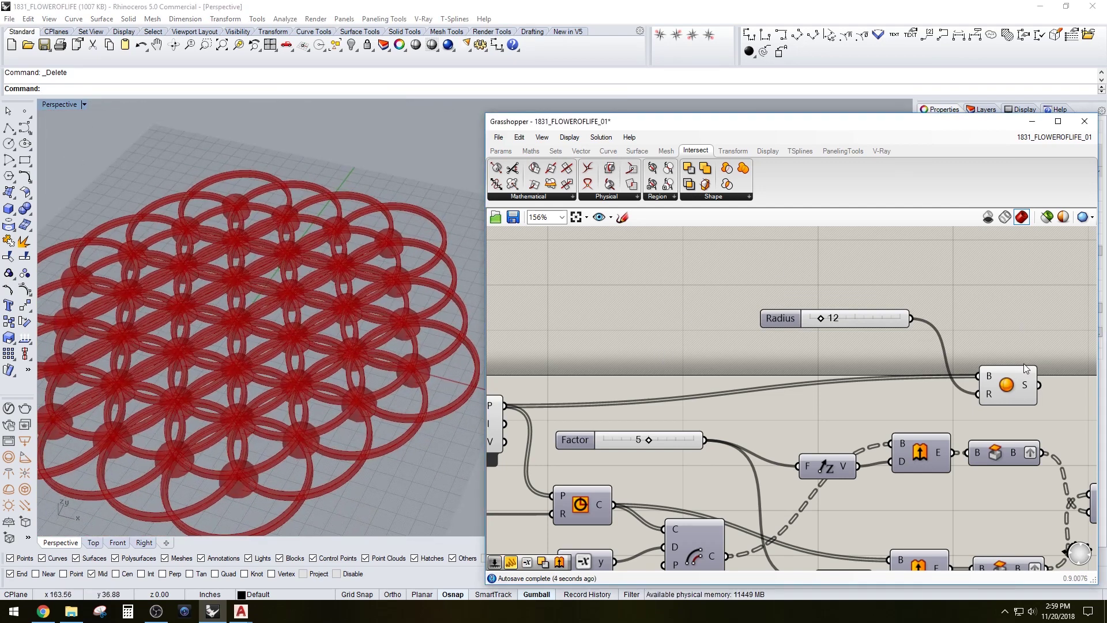
right_drag(1023, 364, 855, 361)
drag(613, 316, 661, 392)
scroll(381, 231, down, 5)
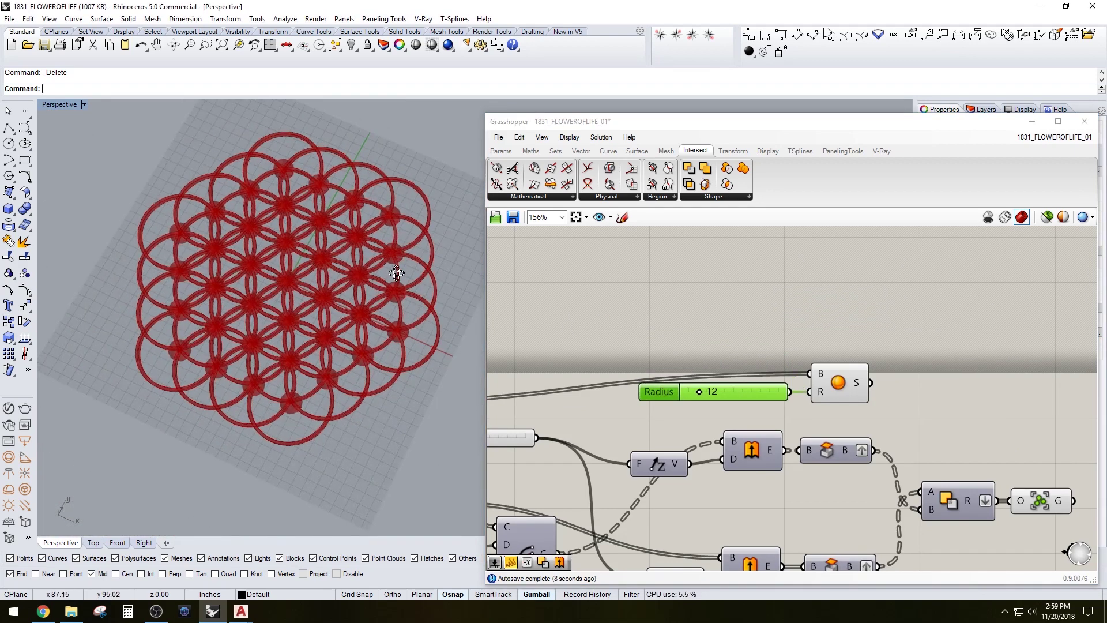
Delete the Group component that follows the ring Solid Difference
click(911, 288)
right_drag(911, 289, 756, 270)
double_click(963, 395)
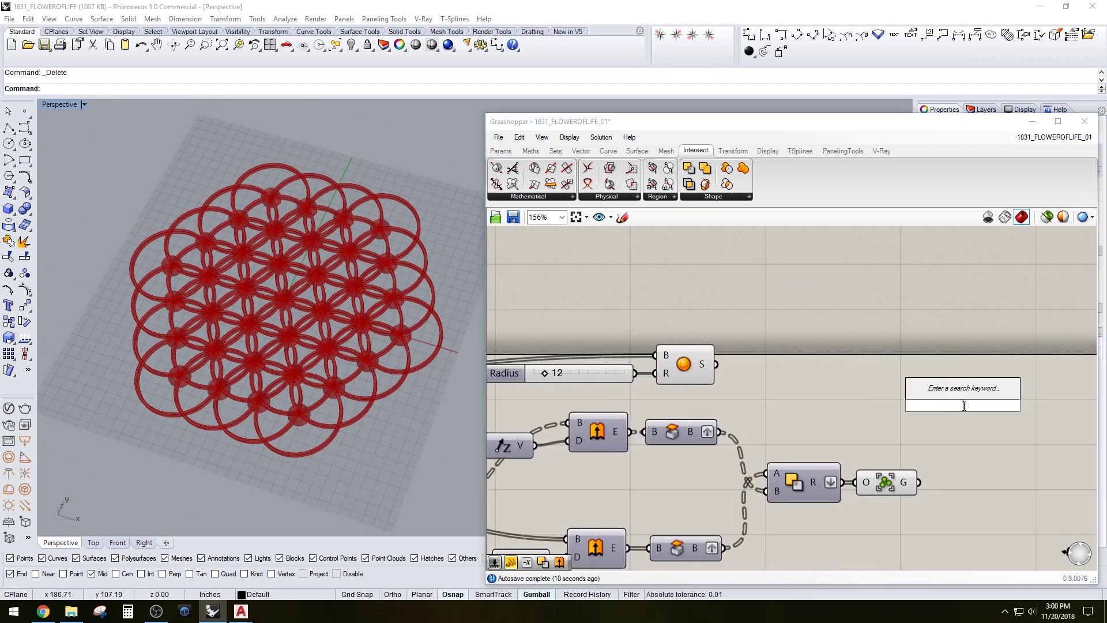
click(891, 482)
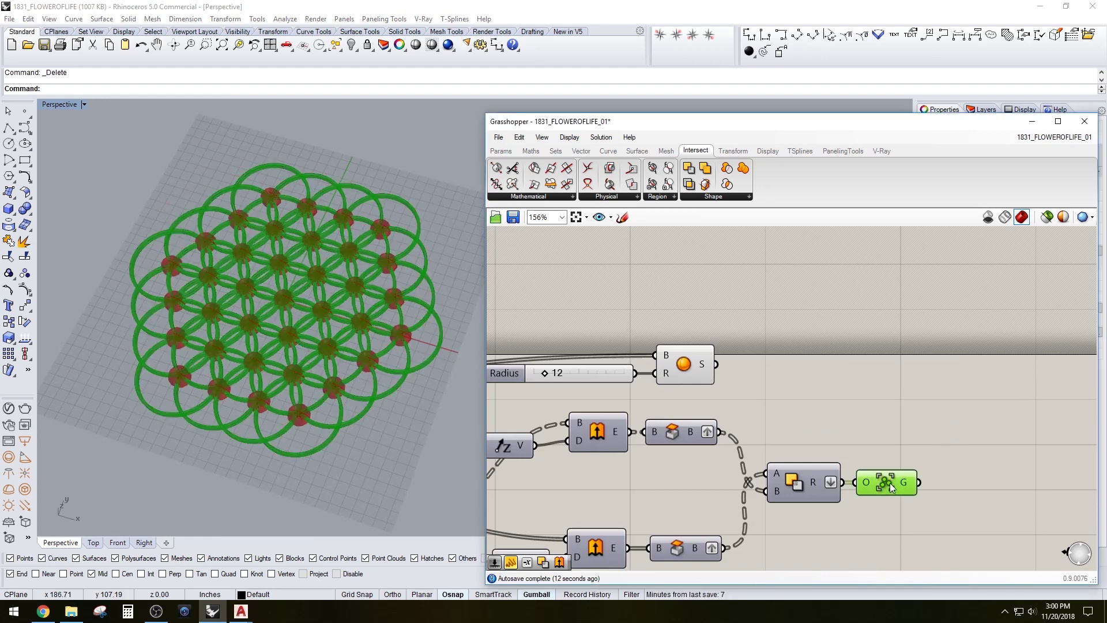
key(Delete)
Keep the ring Solid Difference component enabled and turn on its viewport preview
right_click(809, 483)
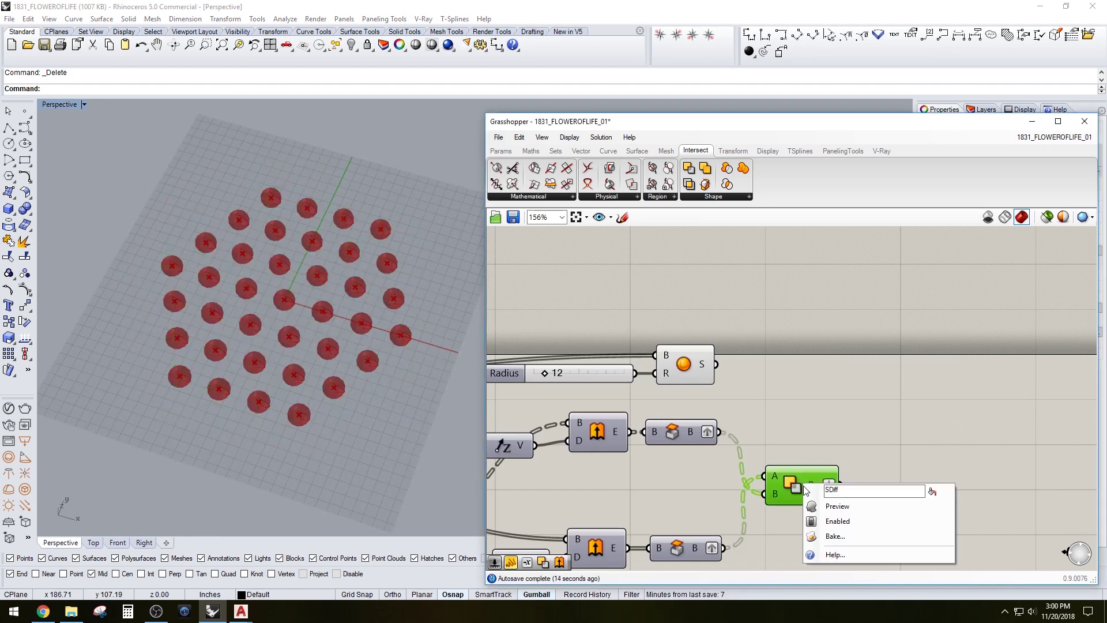
click(836, 520)
right_click(798, 493)
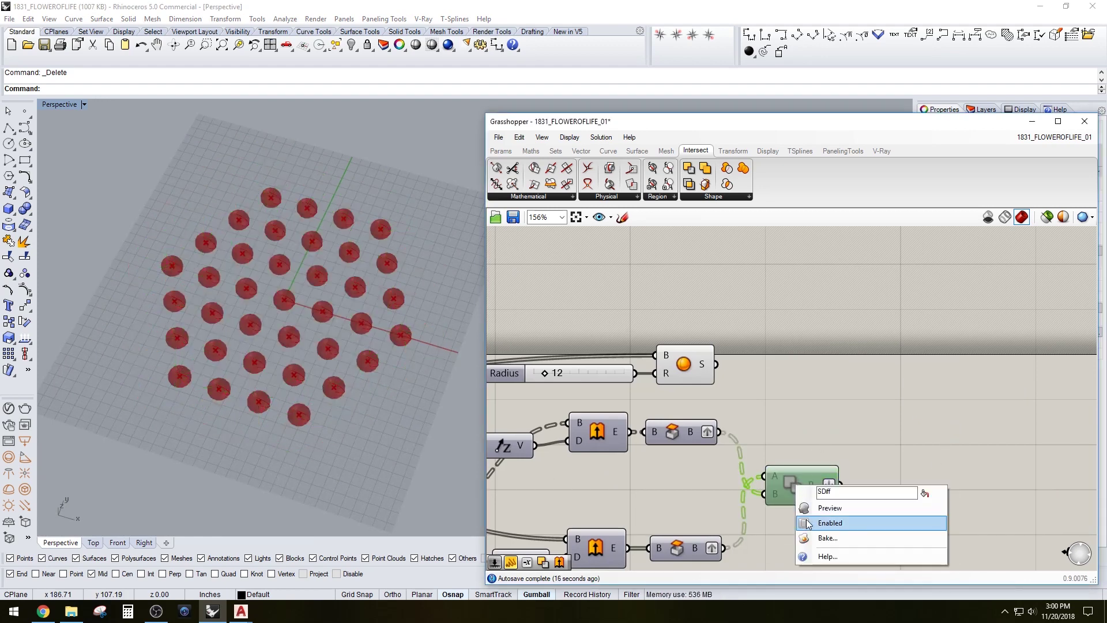
click(813, 522)
right_click(802, 488)
click(825, 509)
click(859, 414)
Add a second Solid Difference, connecting the ring difference result to input A and the spheres to input B
double_click(910, 426)
text(diff)
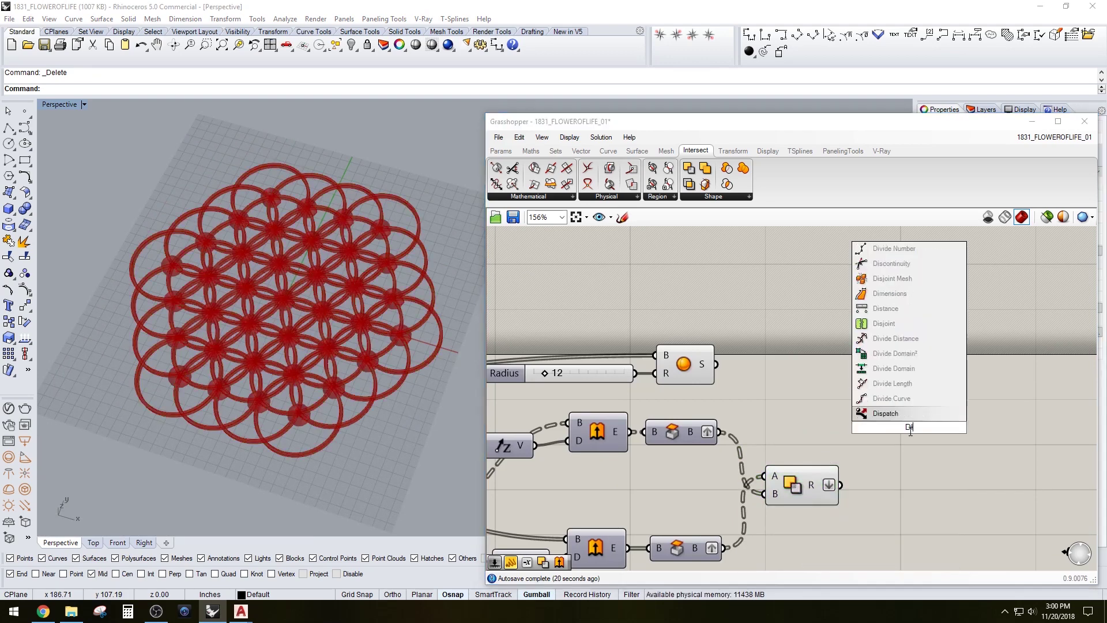
click(893, 368)
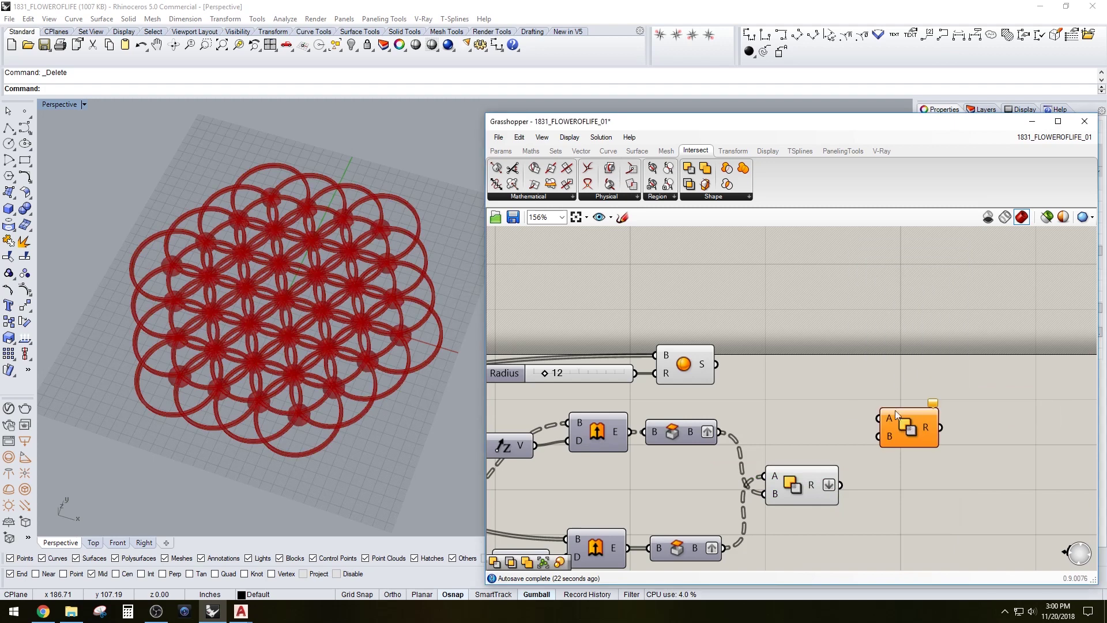
click(815, 478)
drag(840, 484, 910, 382)
drag(716, 363, 877, 396)
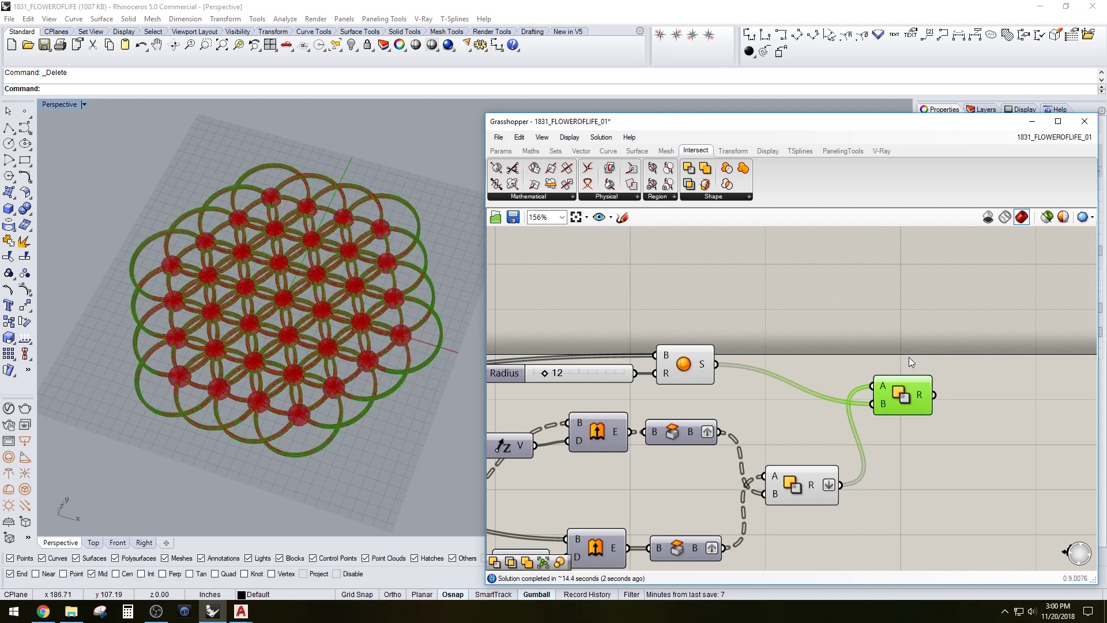
Turn off the preview of the first Solid Difference and shift the Sphere component away from its Radius slider
click(910, 361)
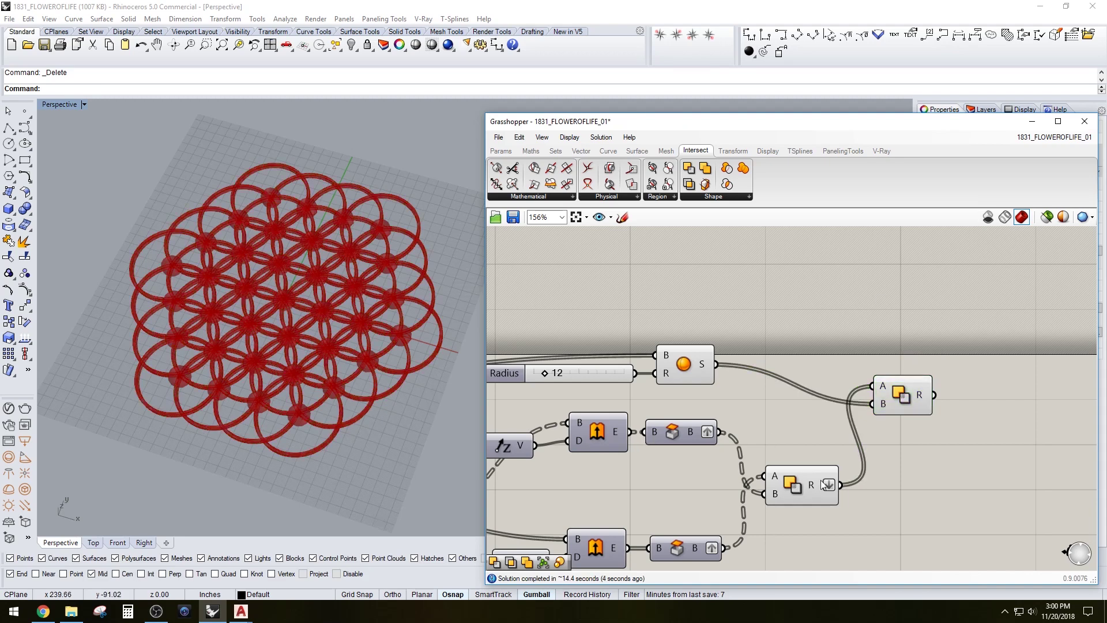
click(796, 484)
right_click(800, 484)
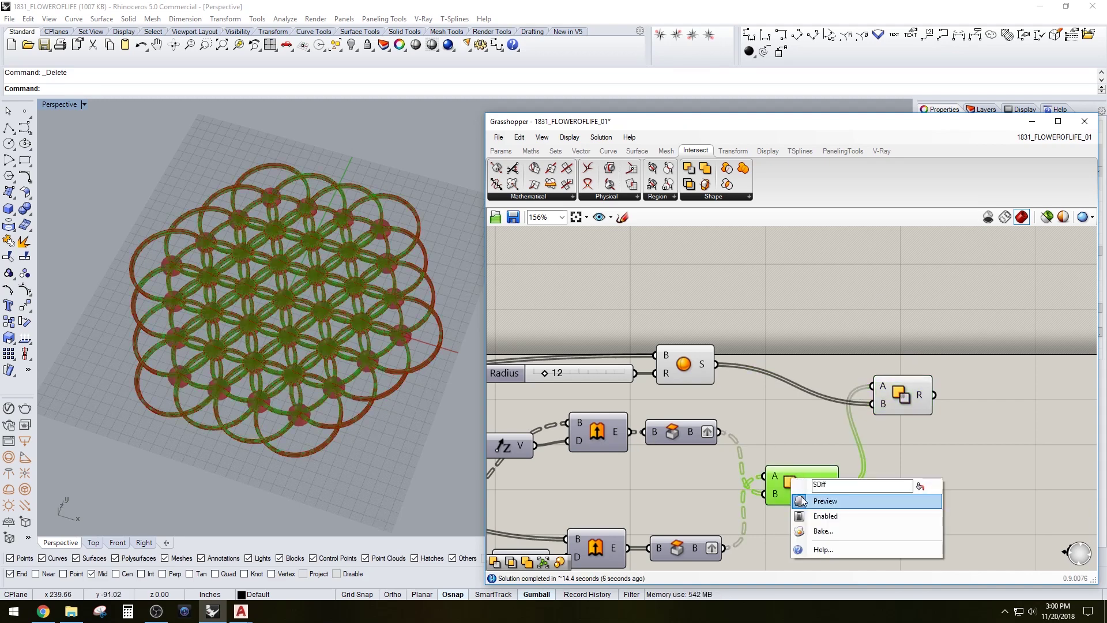
click(825, 501)
click(780, 423)
drag(684, 366, 717, 368)
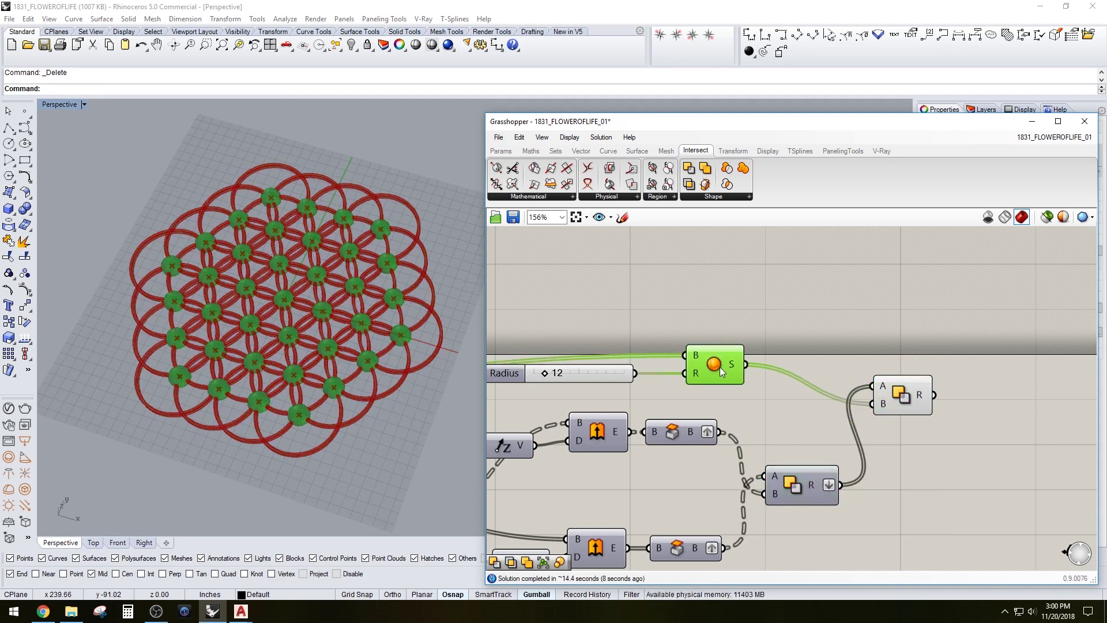
click(893, 326)
Add a Group component and connect both the second Solid Difference result and the Sphere output to it
right_drag(906, 324, 757, 330)
double_click(837, 419)
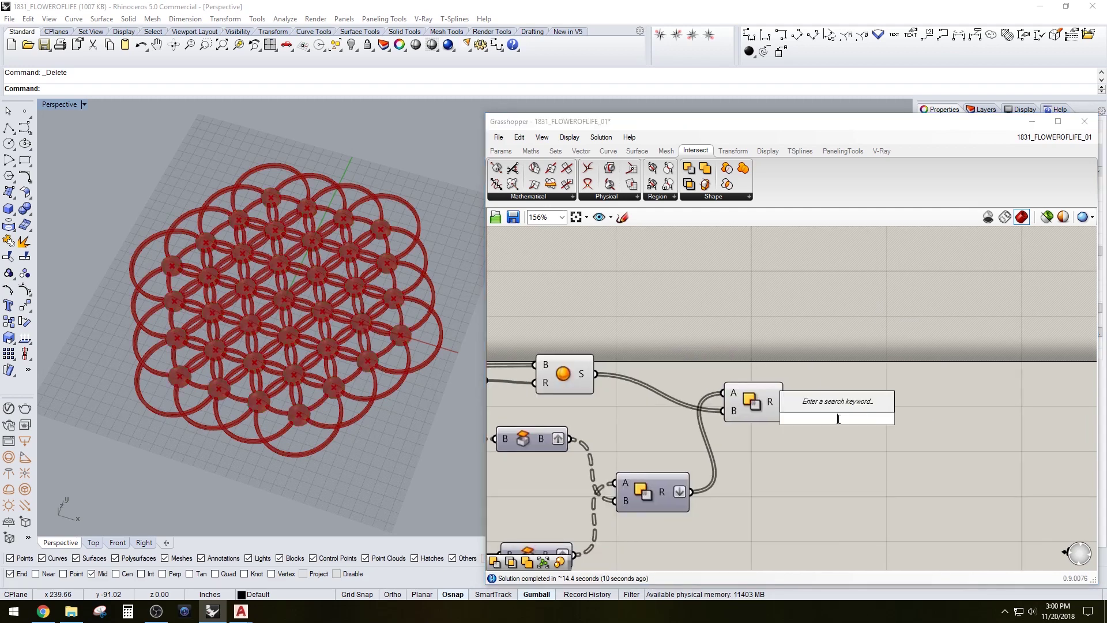
text(GRO)
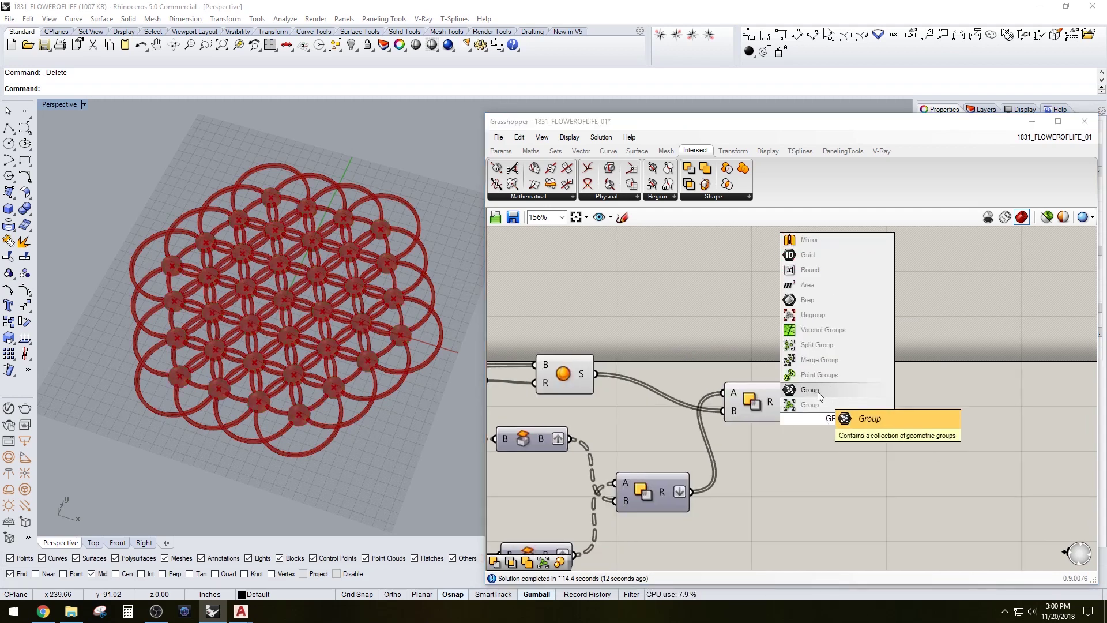
text(U)
click(814, 405)
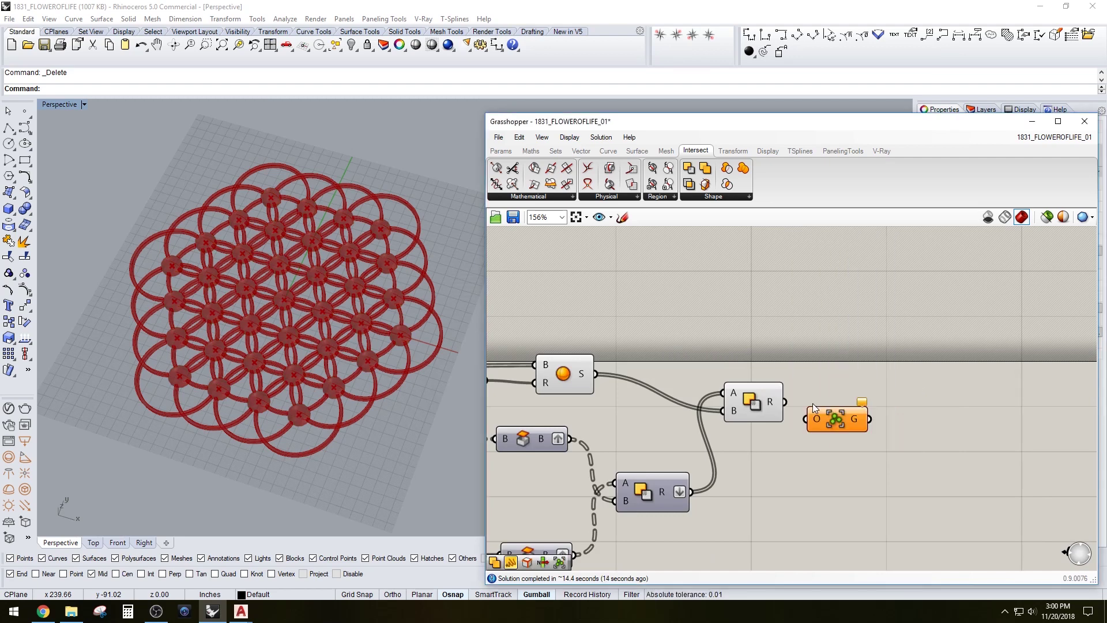
drag(819, 417, 859, 368)
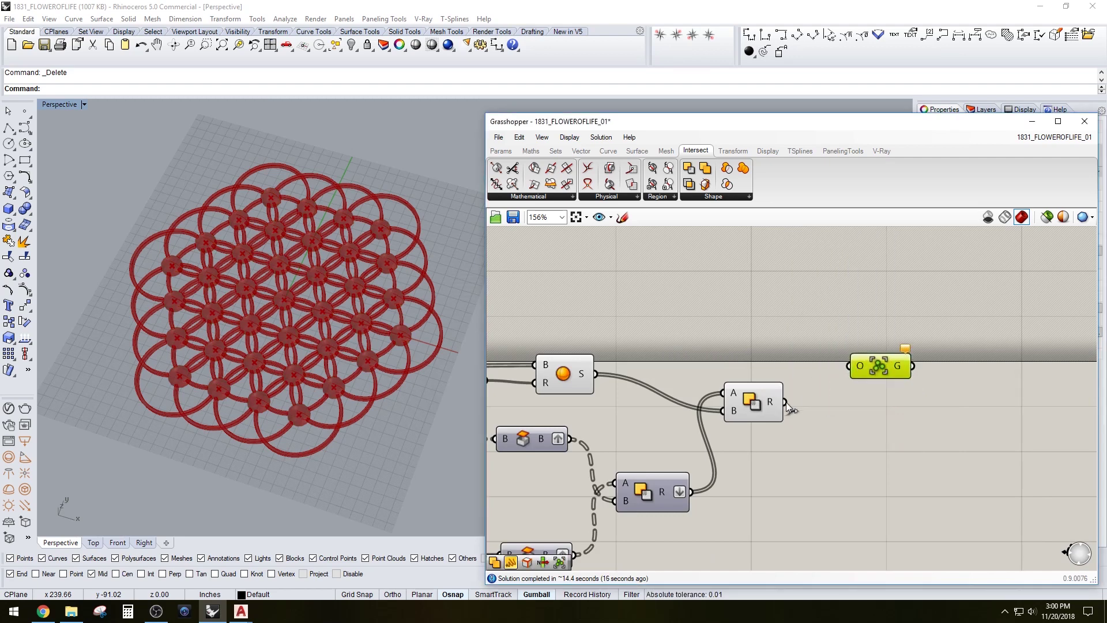
drag(785, 403, 849, 365)
shift+drag(596, 375, 876, 376)
Reposition the second Solid Difference and the Group component to tidy the end of the definition
drag(746, 410, 757, 476)
drag(855, 378, 867, 407)
click(805, 456)
Turn off the viewport preview of the Sphere and second Solid Difference components
scroll(796, 488, down, 1)
drag(787, 502, 620, 385)
middle_click(650, 383)
click(687, 346)
click(645, 385)
Set the sphere Radius slider to 8 and inspect the ring and sphere junctions up close
scroll(636, 382, up, 2)
right_drag(636, 381, 849, 366)
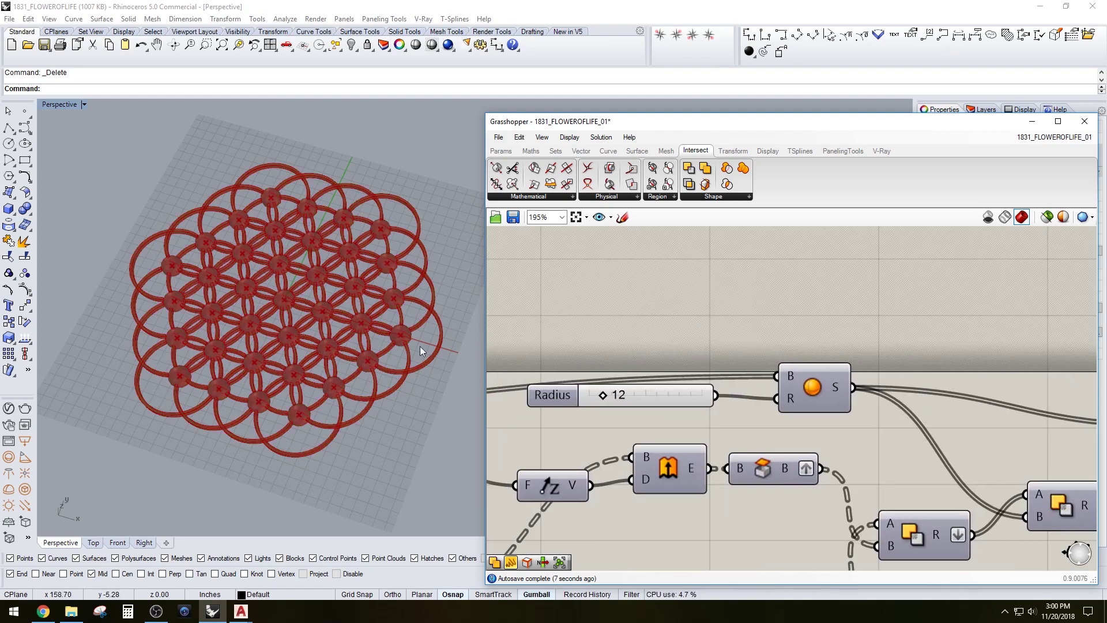
scroll(347, 289, up, 5)
scroll(575, 340, down, 1)
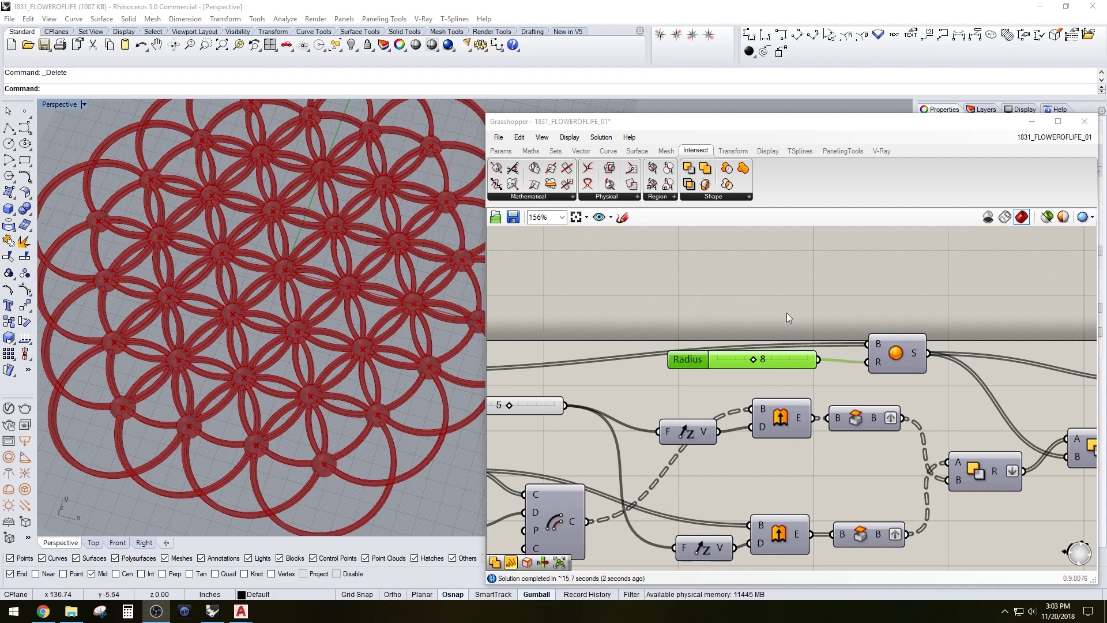
right_drag(298, 280, 316, 299)
scroll(323, 279, up, 10)
scroll(316, 300, down, 2)
Bake the rings and spheres from the final Group component into the Rhino model
click(794, 310)
scroll(808, 307, down, 2)
right_drag(1084, 338, 857, 343)
scroll(856, 342, up, 1)
click(778, 342)
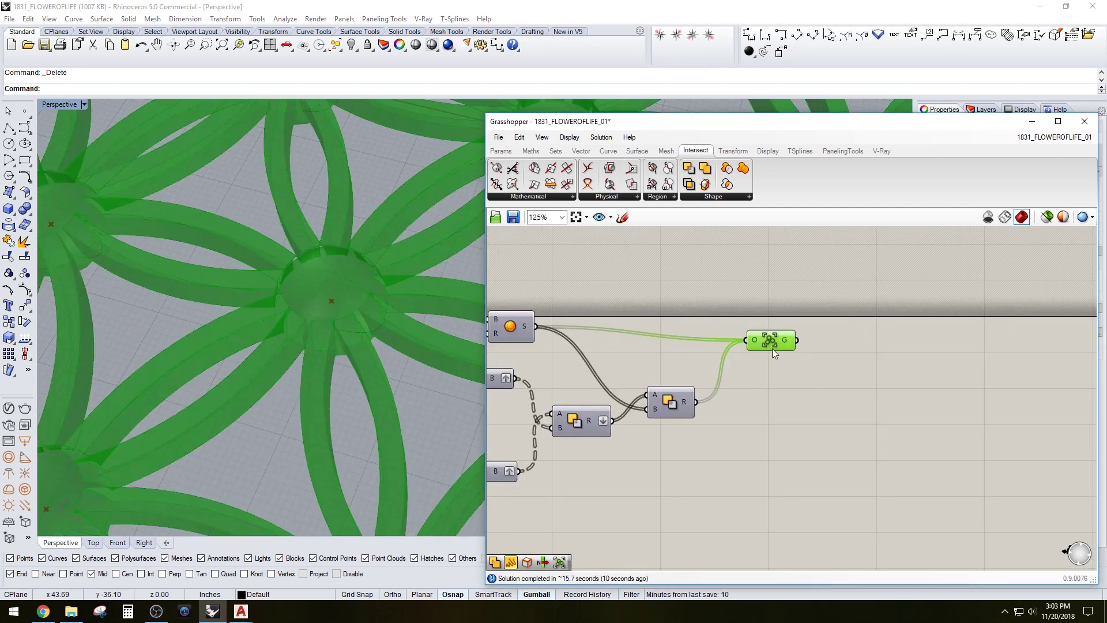
middle_click(773, 348)
click(808, 312)
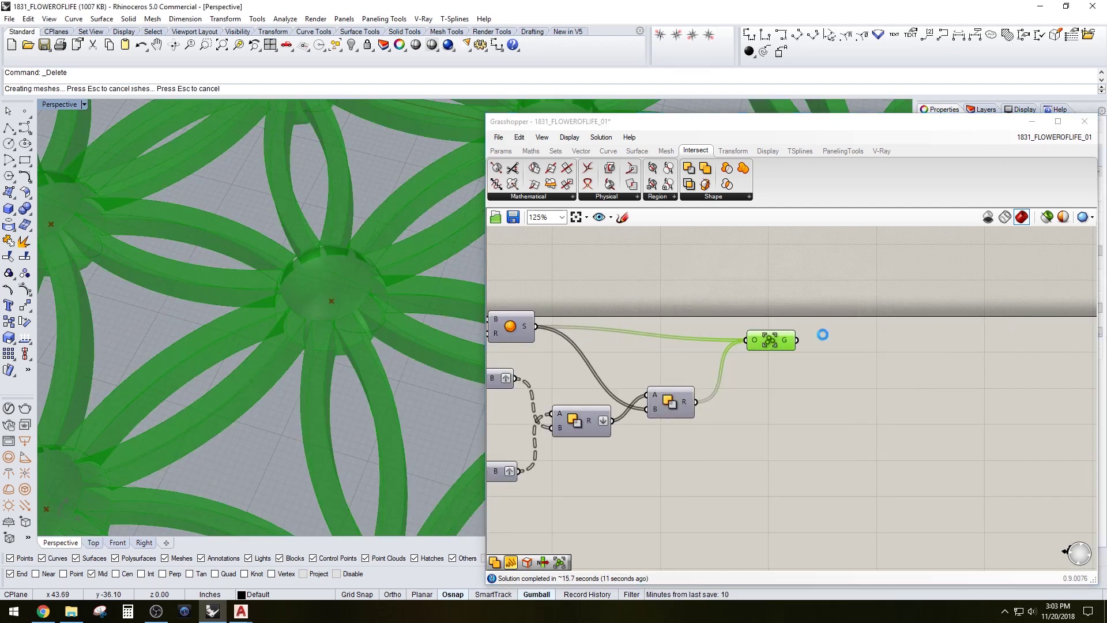
Hide all Grasshopper preview geometry and minimize the Grasshopper window to show the baked model
click(988, 218)
scroll(395, 256, down, 5)
scroll(363, 300, down, 6)
right_drag(366, 311, 369, 234)
scroll(369, 234, down, 2)
click(1030, 121)
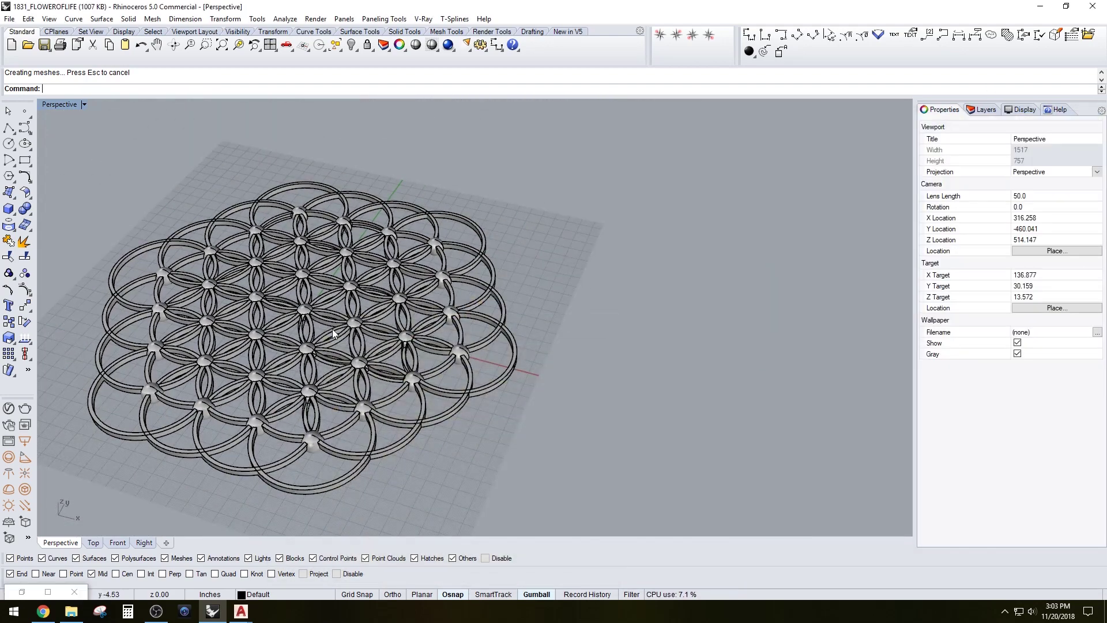
Render the baked pattern once and set the Perspective camera's lens length to 35
shift+right_drag(303, 346, 387, 335)
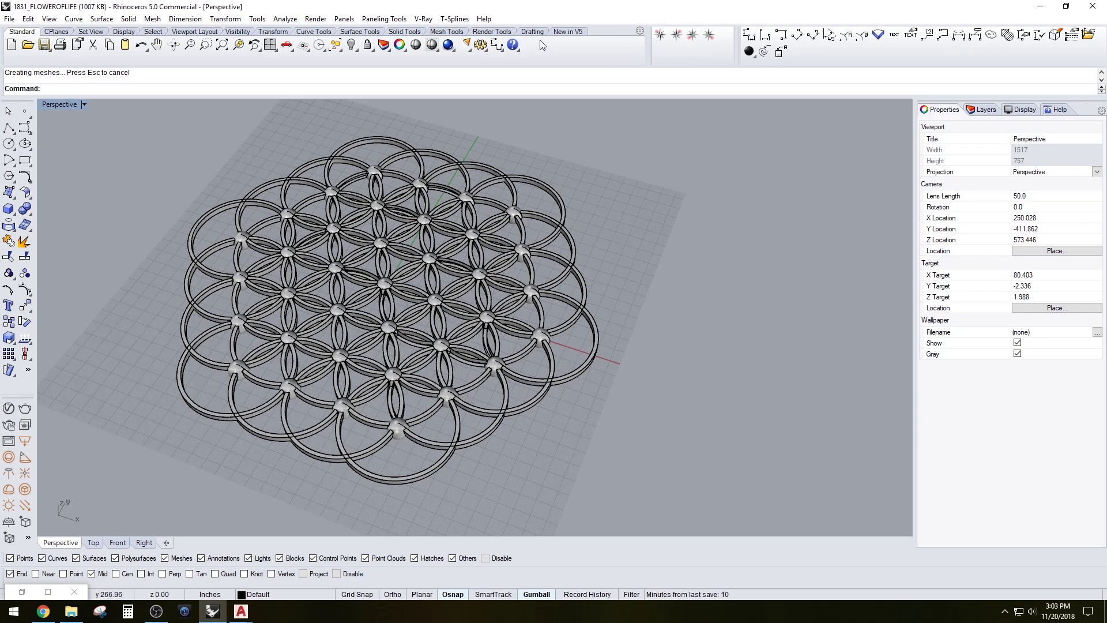
click(448, 45)
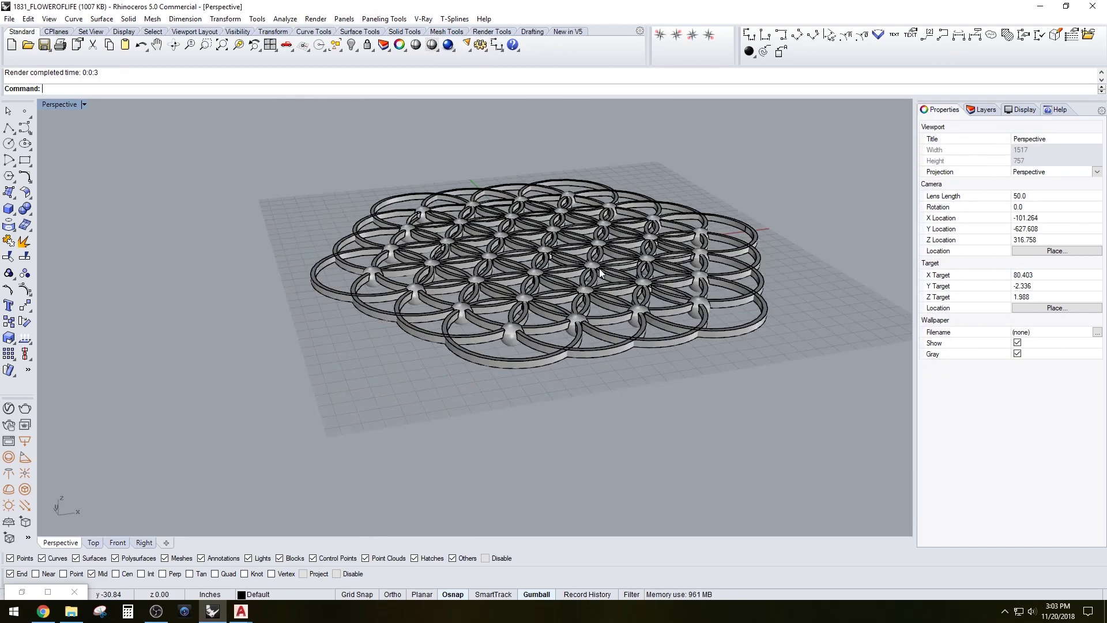
click(1030, 197)
text(35)
key(Return)
scroll(558, 272, up, 6)
Open the V-Ray Asset Editor settings, start a 1920 × 1080 widescreen render and move the editor aside
click(8, 408)
click(556, 134)
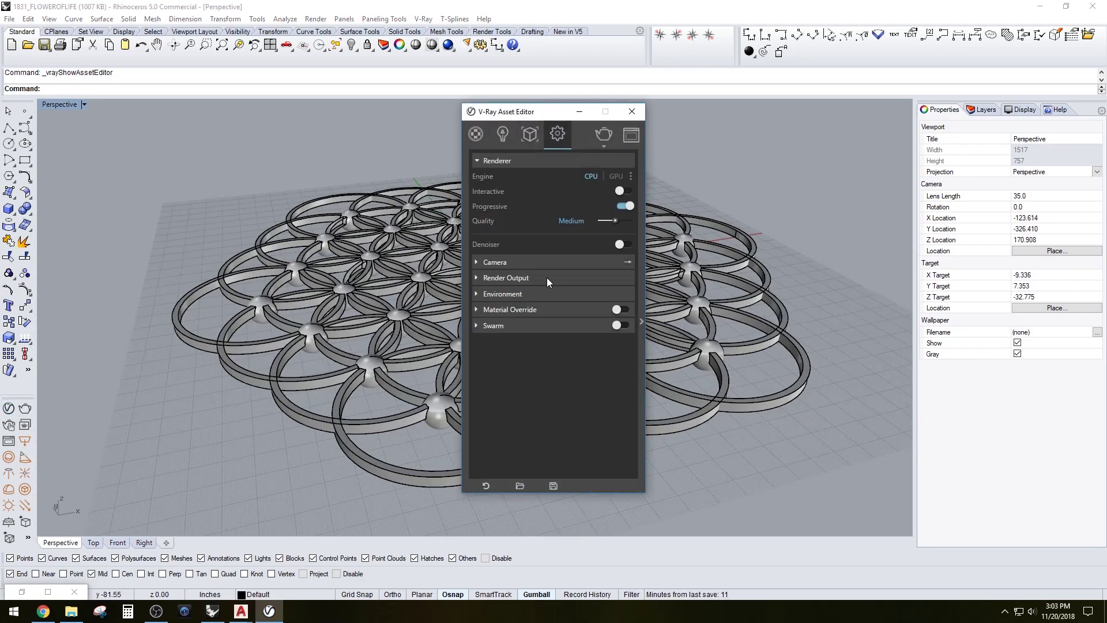
click(603, 134)
drag(558, 115, 247, 155)
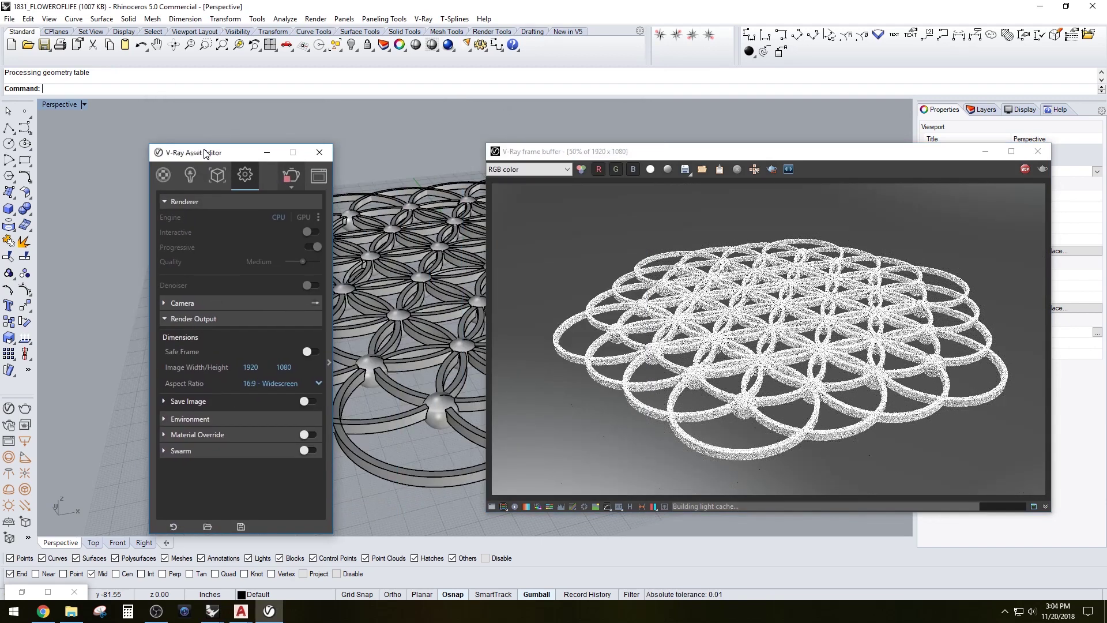
Stop the running render, close the frame buffer and select all the baked rings and spheres
click(1024, 169)
click(1037, 151)
key(ctrl+a)
Add Gold 24k from the Metal category of the V-Ray material library and apply it to the selected rings and spheres
click(164, 174)
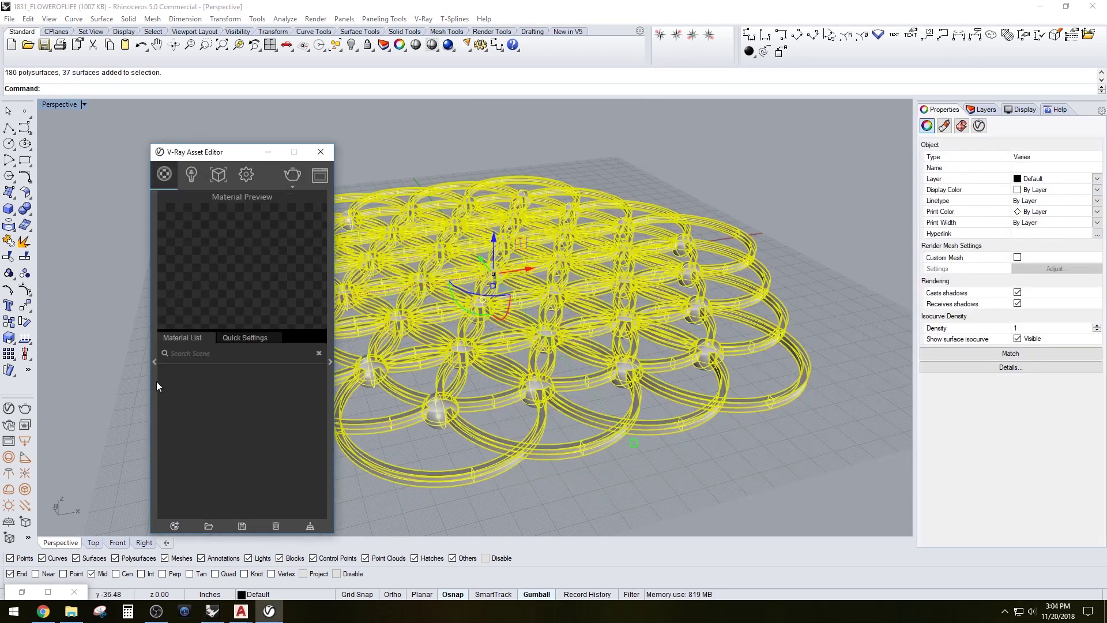
click(154, 365)
click(174, 285)
scroll(230, 438, down, 10)
drag(175, 402, 398, 355)
right_click(415, 358)
click(454, 381)
Render the pattern with the gold material and inspect the spheres up close in the frame buffer
click(515, 161)
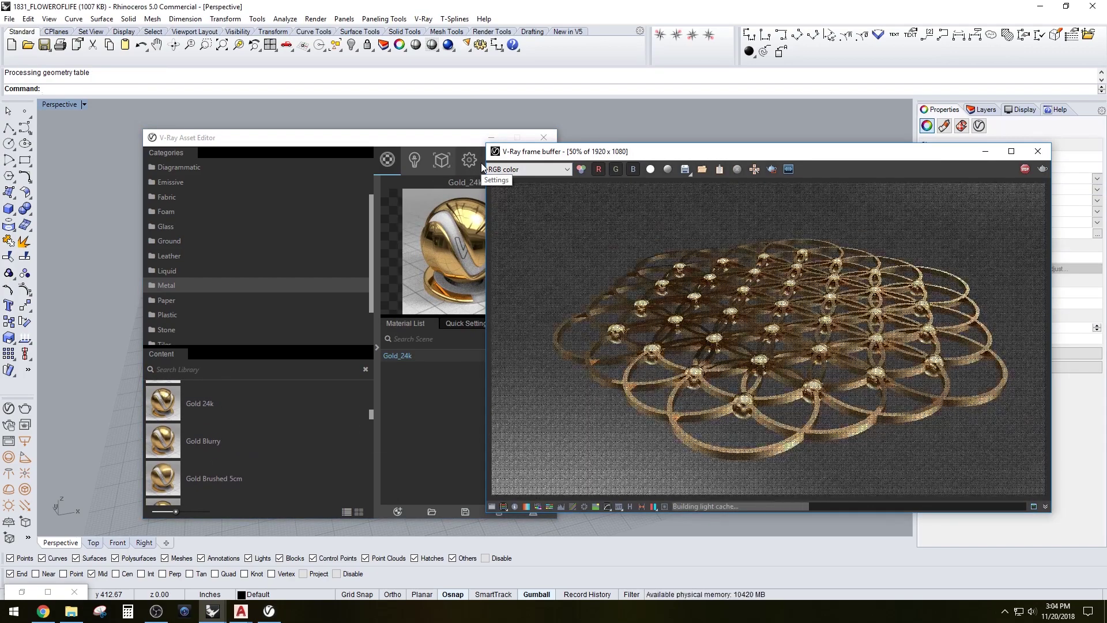
scroll(807, 330, up, 2)
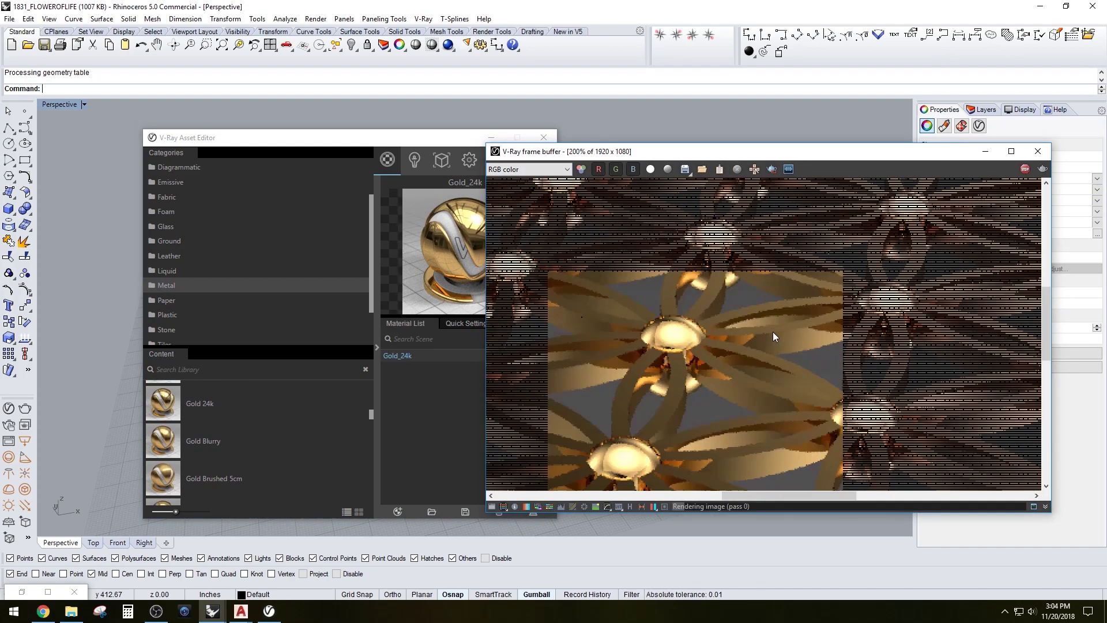
scroll(650, 327, down, 2)
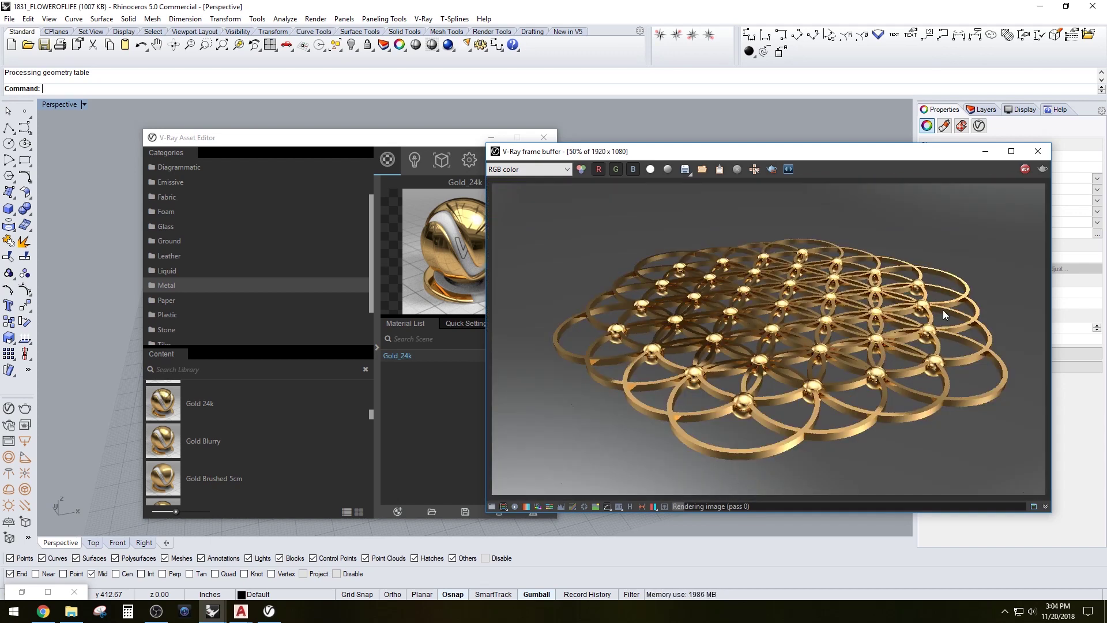
Put the V-Ray Asset Editor away and move the whole baked pattern off the grid, clear of its original position
click(492, 143)
right_drag(404, 194, 389, 229)
scroll(388, 229, down, 4)
shift+right_drag(456, 340, 274, 323)
click(422, 449)
mouse_move(422, 449)
right_down()
mouse_move(426, 425)
mouse_move(430, 440)
right_up()
scroll(431, 441, down, 2)
key(ctrl+a)
scroll(430, 440, down, 4)
shift+right_drag(355, 384, 258, 299)
drag(268, 283, 42, 365)
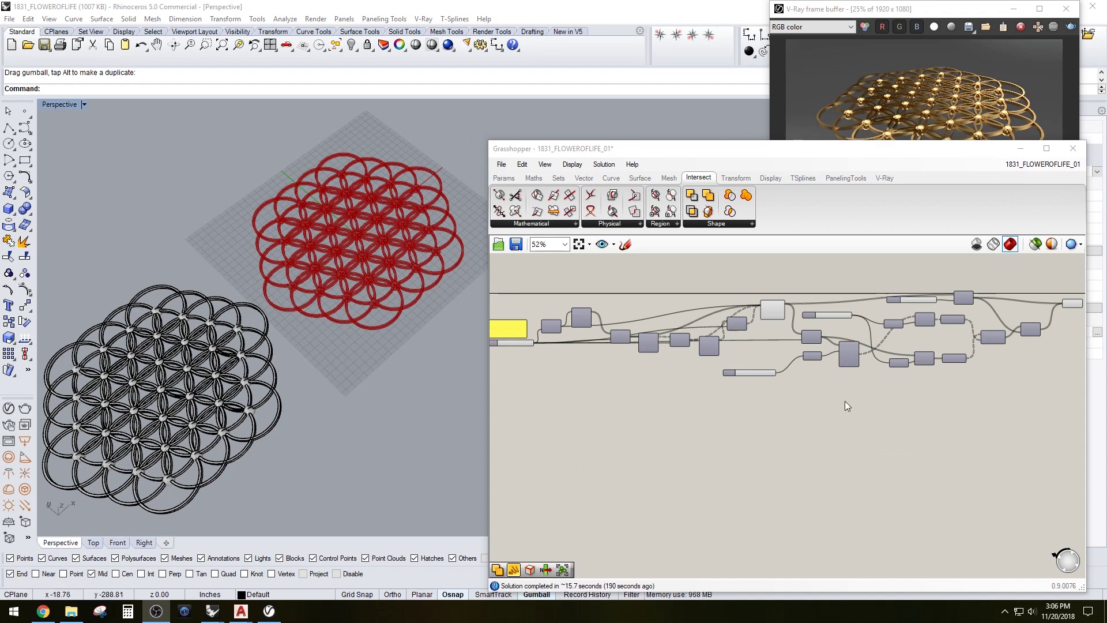
Review the complete Grasshopper definition and the base circle size input at its start
right_drag(840, 405, 862, 388)
scroll(926, 321, up, 4)
scroll(899, 369, down, 5)
scroll(706, 334, up, 5)
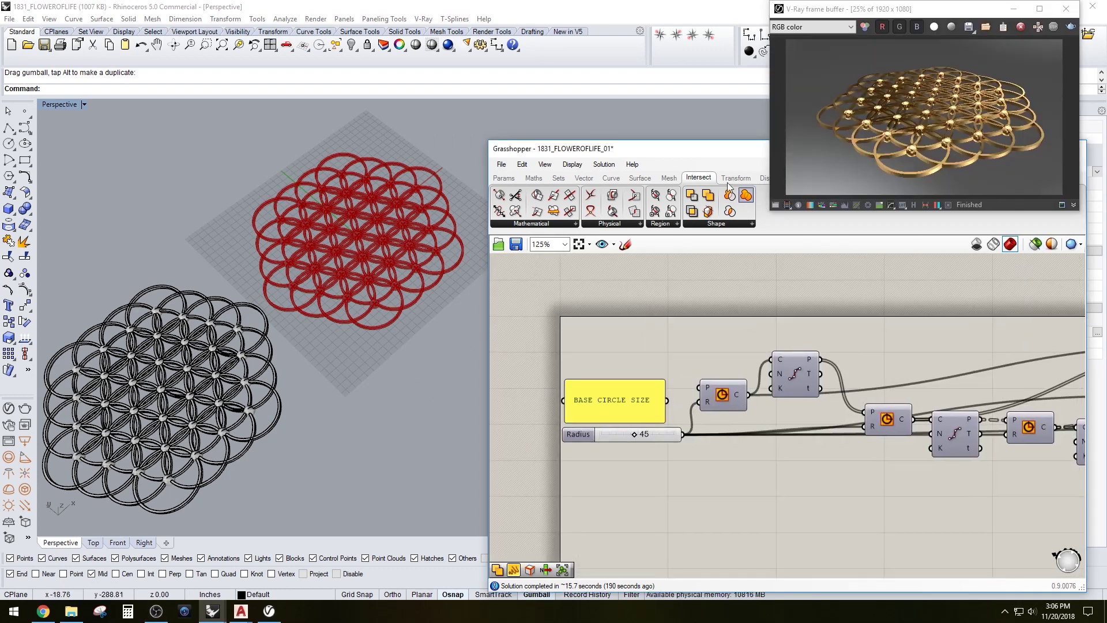
Enlarge the V-Ray frame buffer window across the screen and view the finished gold render at 100%
drag(916, 9, 155, 30)
drag(312, 232, 1090, 594)
double_click(563, 327)
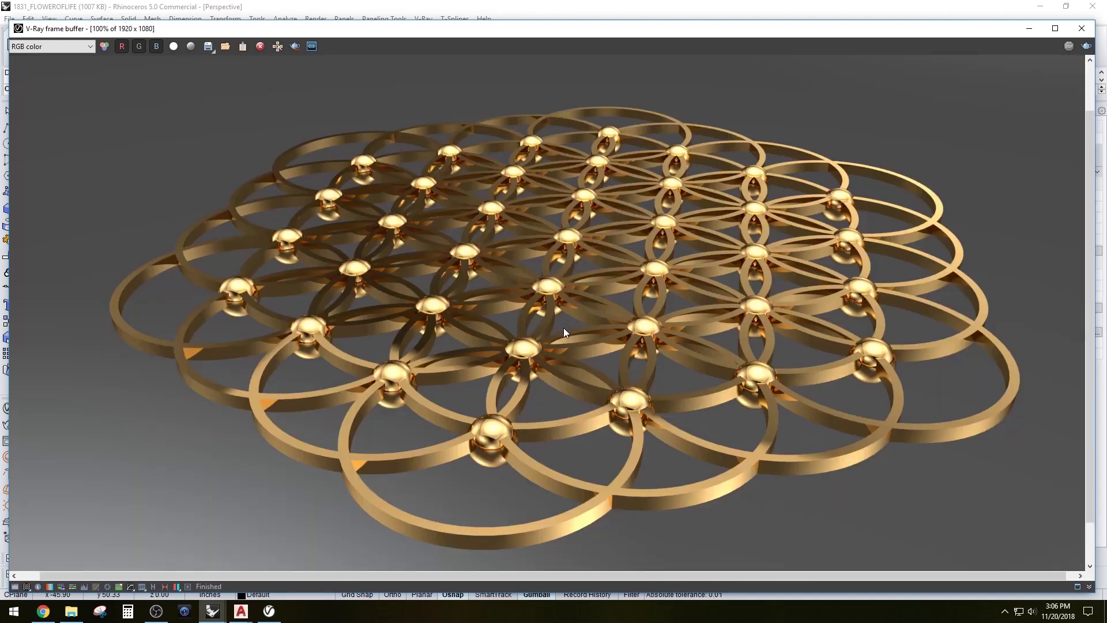